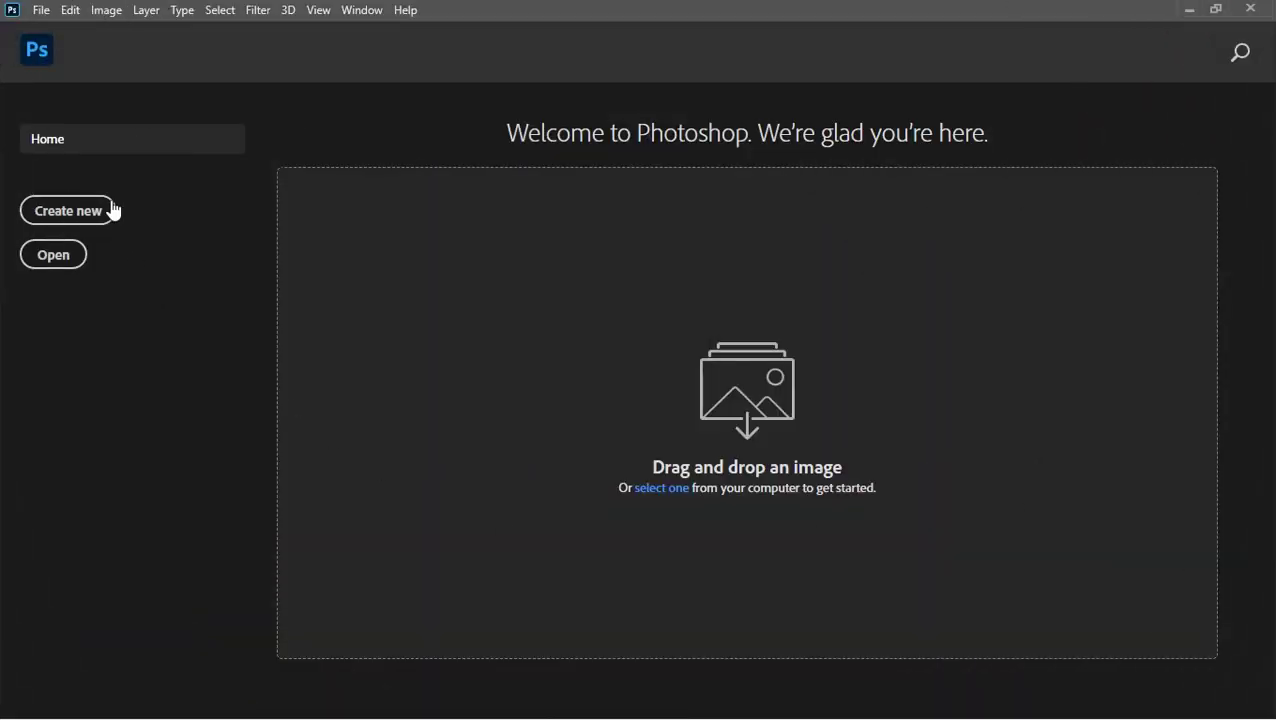
Create a new 1920×1080 document at 72 ppi
click(110, 212)
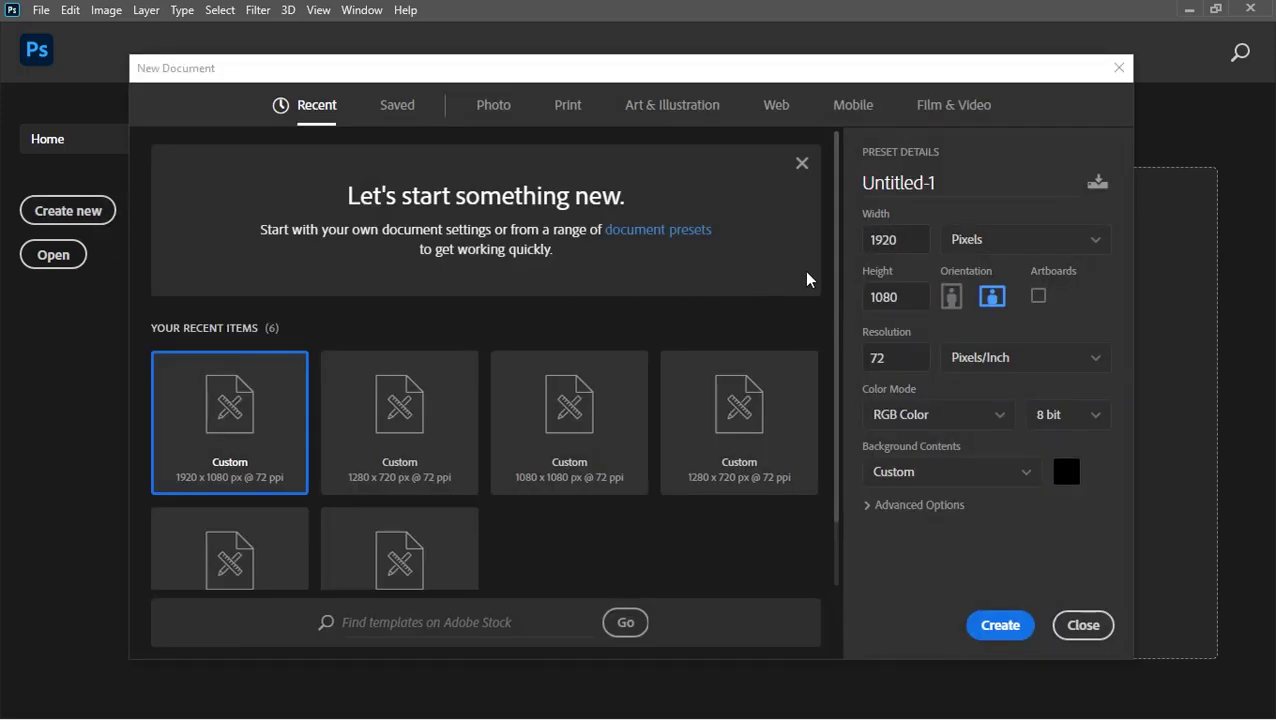
click(888, 297)
click(900, 360)
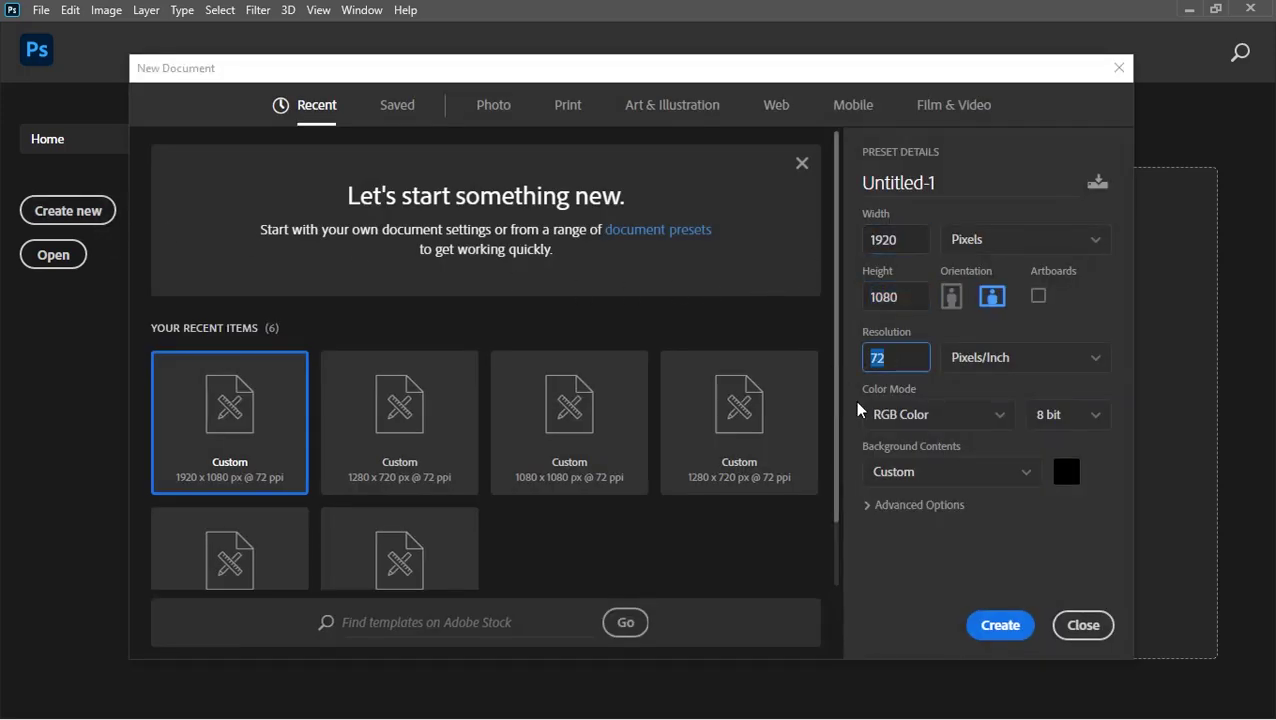
click(997, 624)
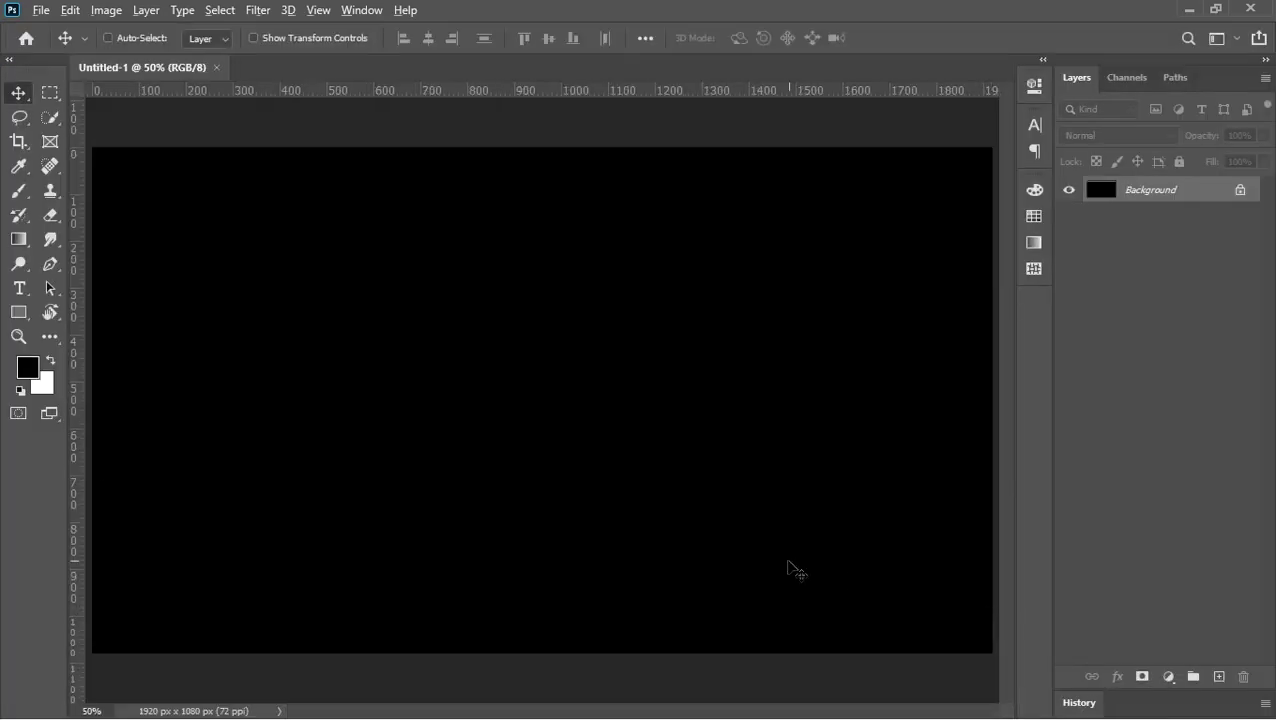
Place Metallic Texture_01 and Metallic Texture_02 from the Asset folder into the document
key(alt+Tab)
key(alt+Tab)
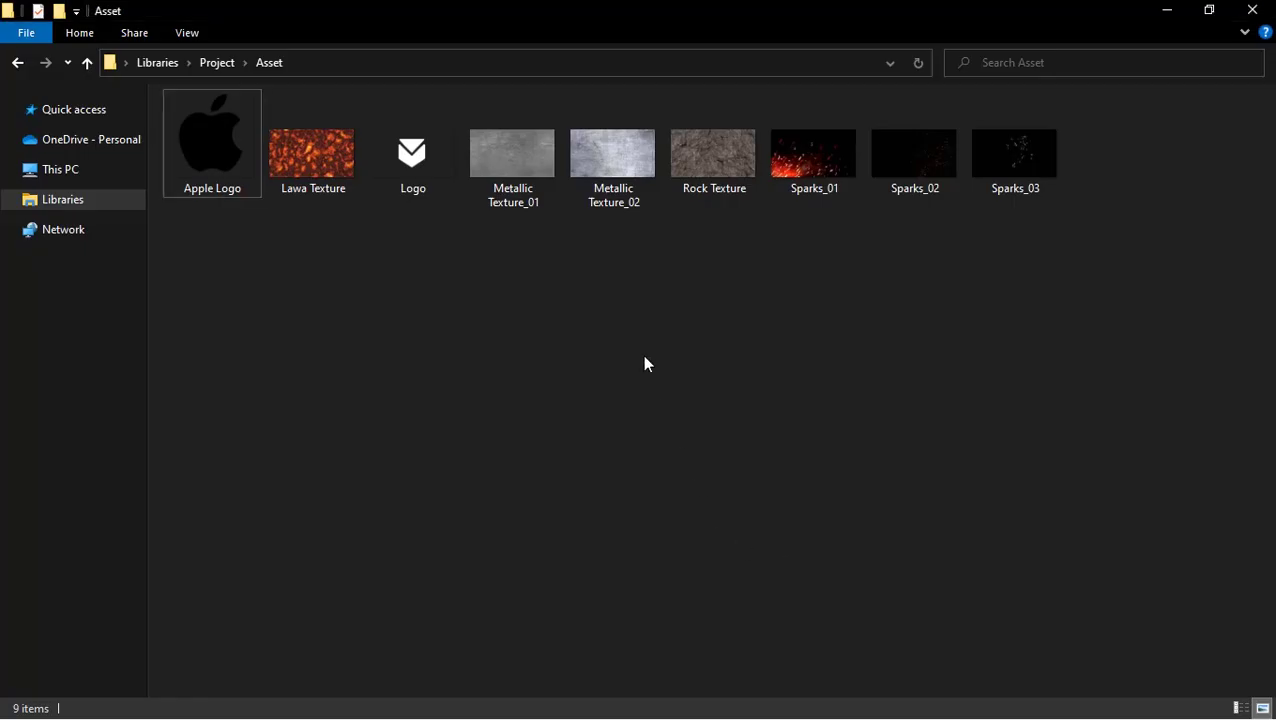
drag(532, 176, 577, 325)
key(alt+Tab)
click(898, 38)
key(alt+Tab)
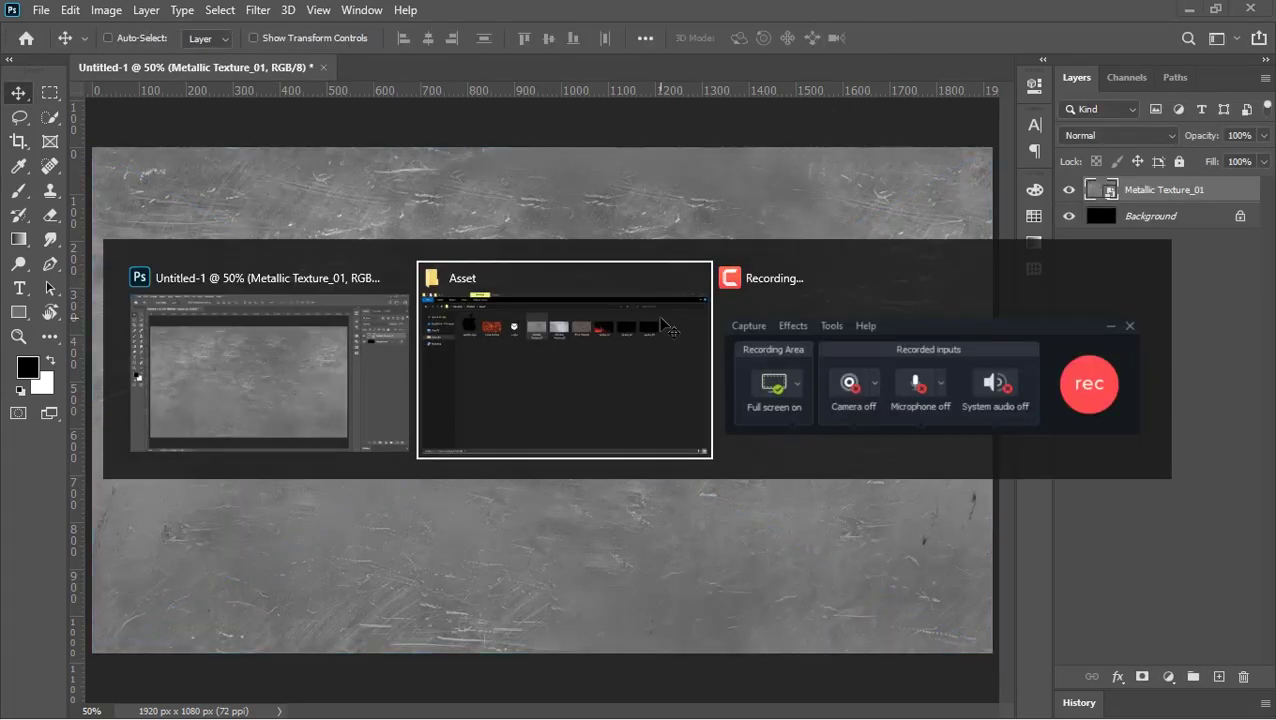
key(alt+Tab)
drag(607, 200, 648, 436)
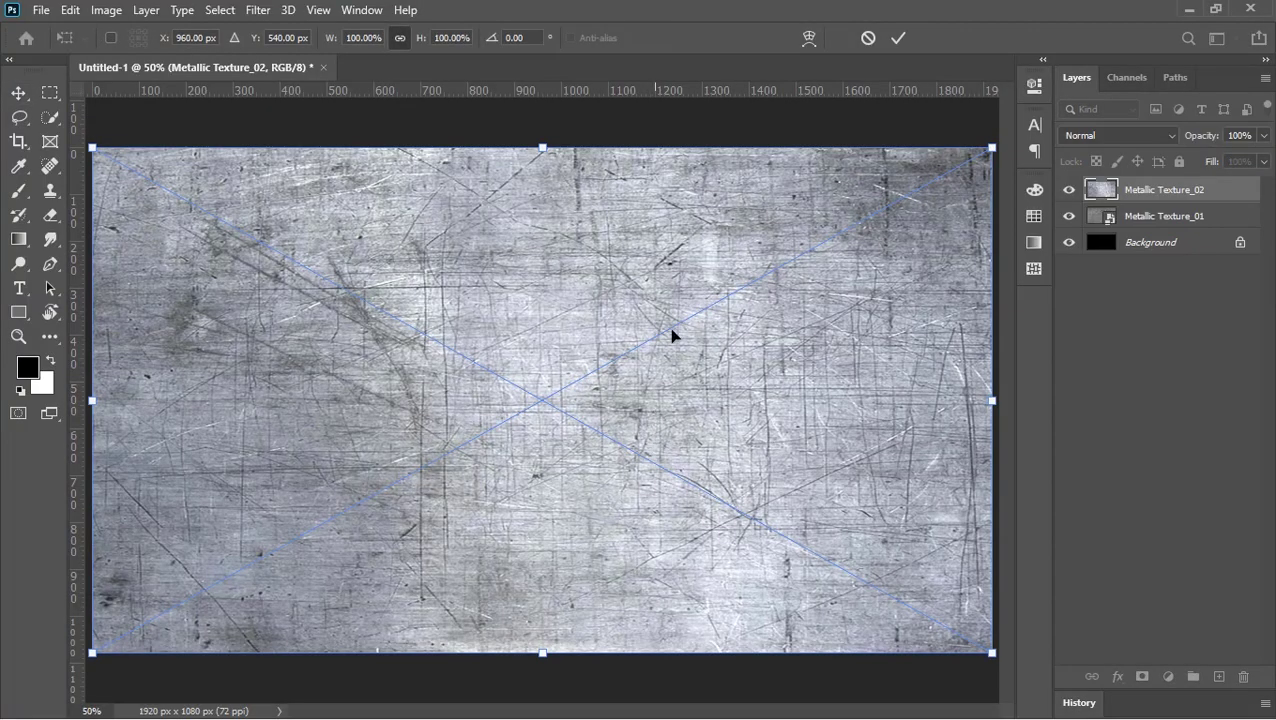
click(898, 38)
Blend Metallic Texture_02 in Overlay and delete the unlocked black Background layer
click(1104, 140)
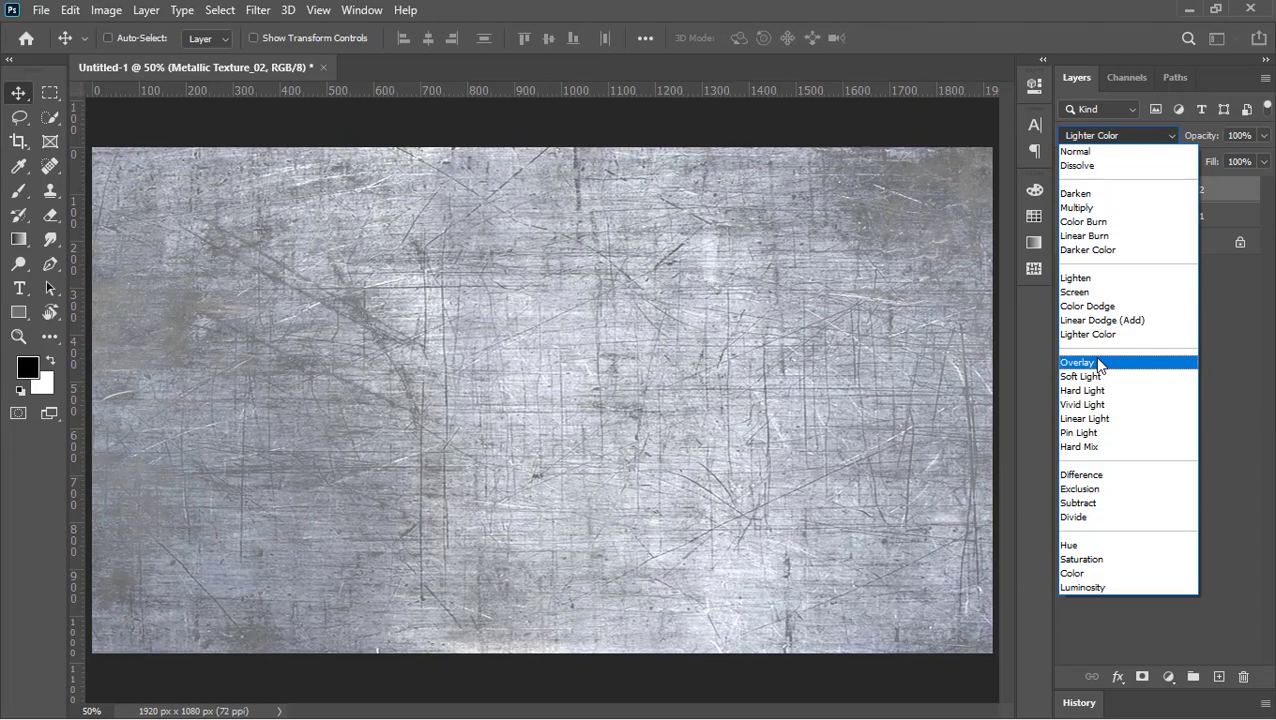
click(1096, 359)
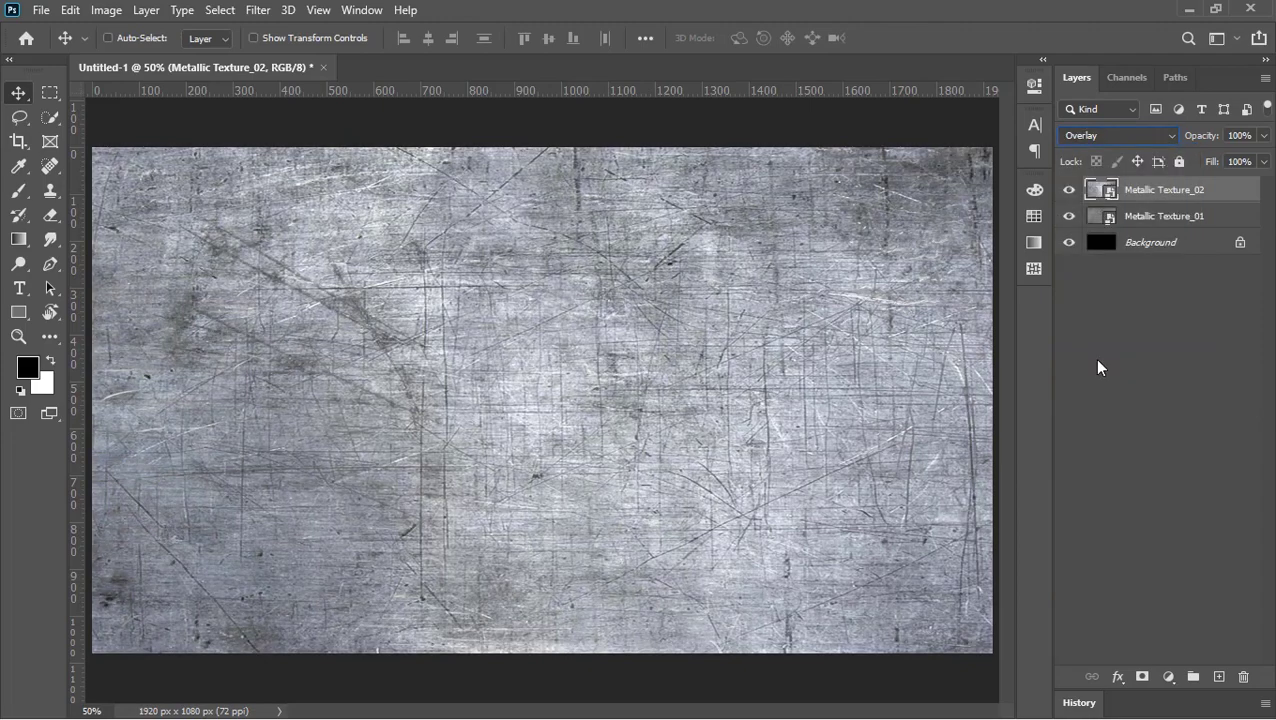
click(1240, 243)
drag(1216, 250, 1243, 677)
Add a Gradient Fill layer above Metallic Texture_02 using the black-to-white Basics preset
click(1168, 195)
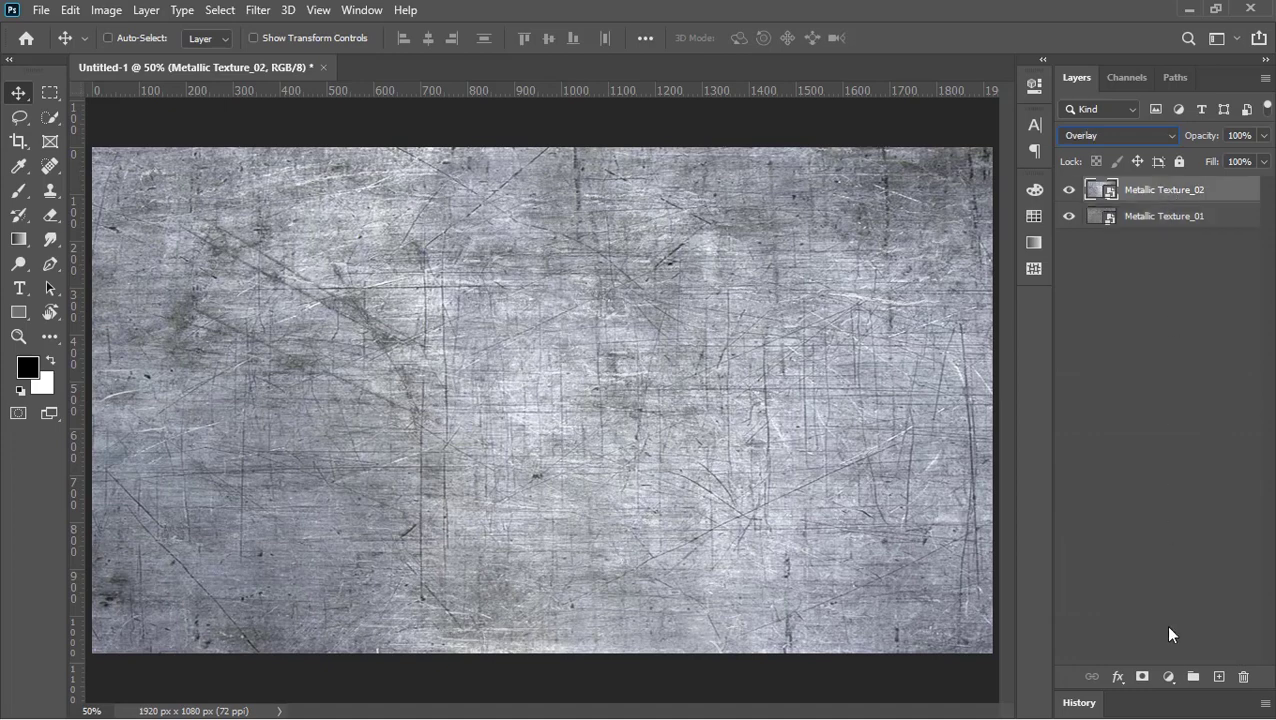
click(1168, 677)
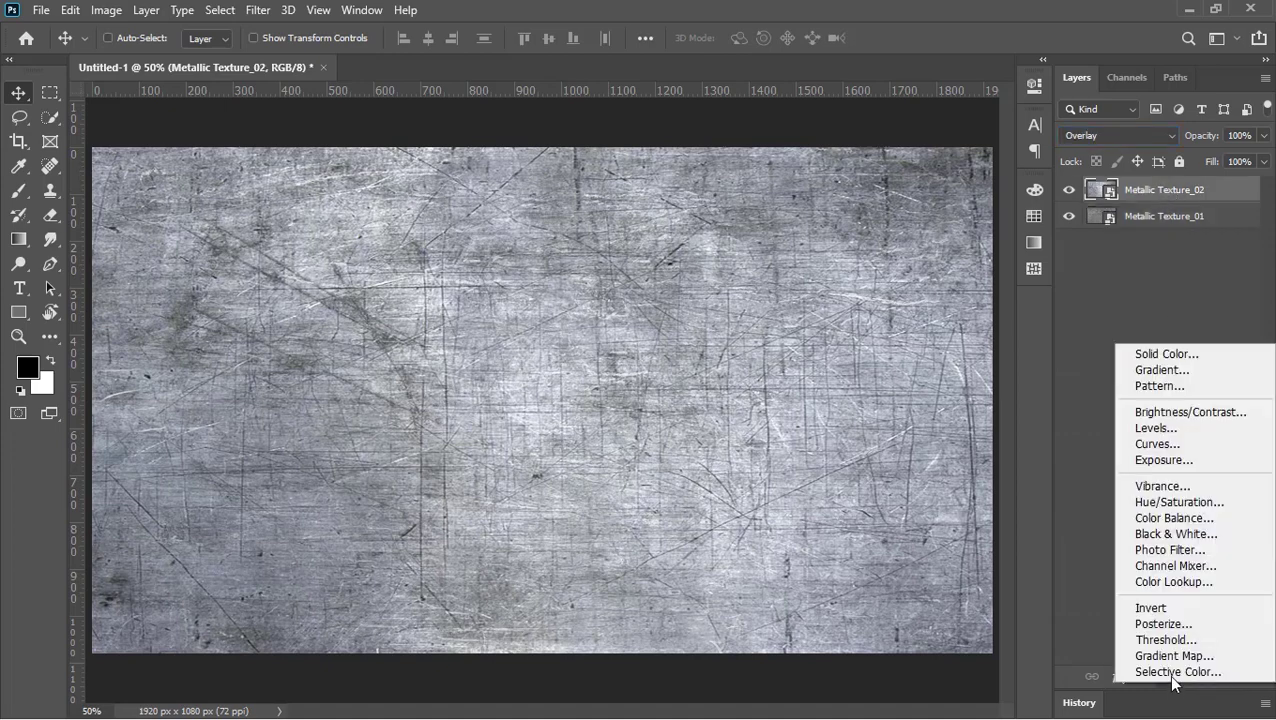
click(1150, 369)
drag(1005, 175, 895, 157)
click(884, 199)
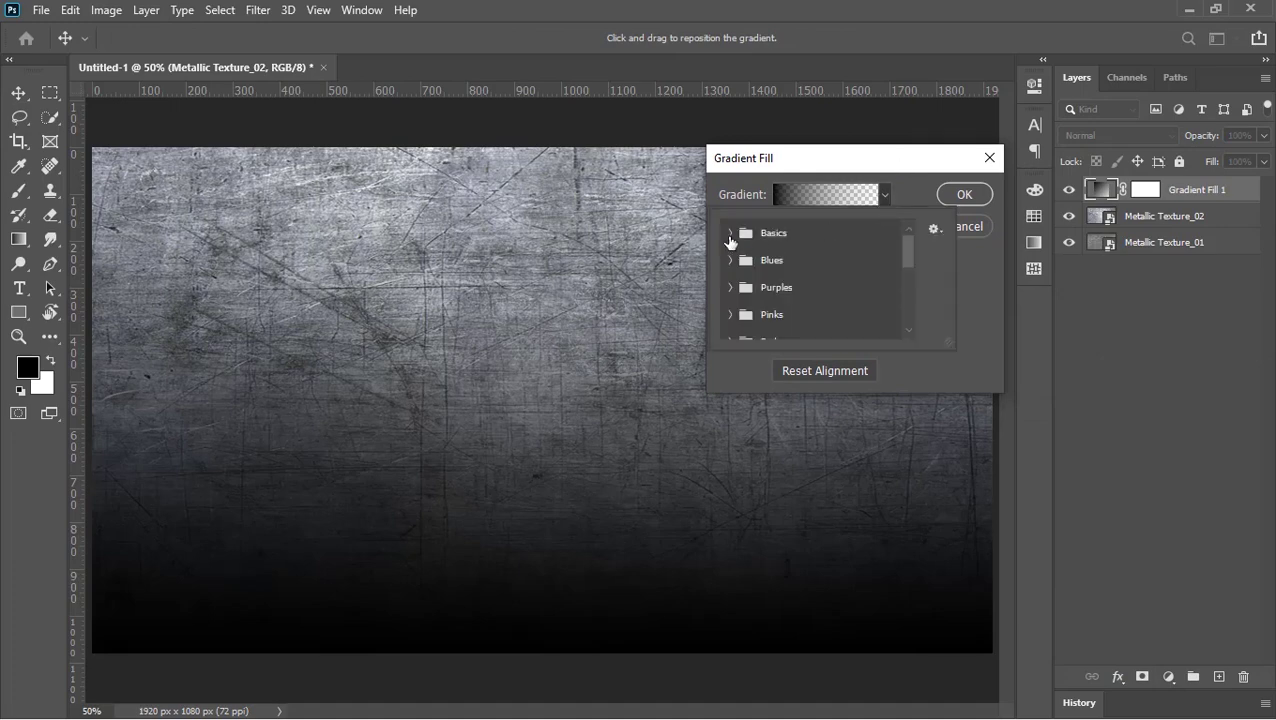
click(731, 235)
double_click(745, 262)
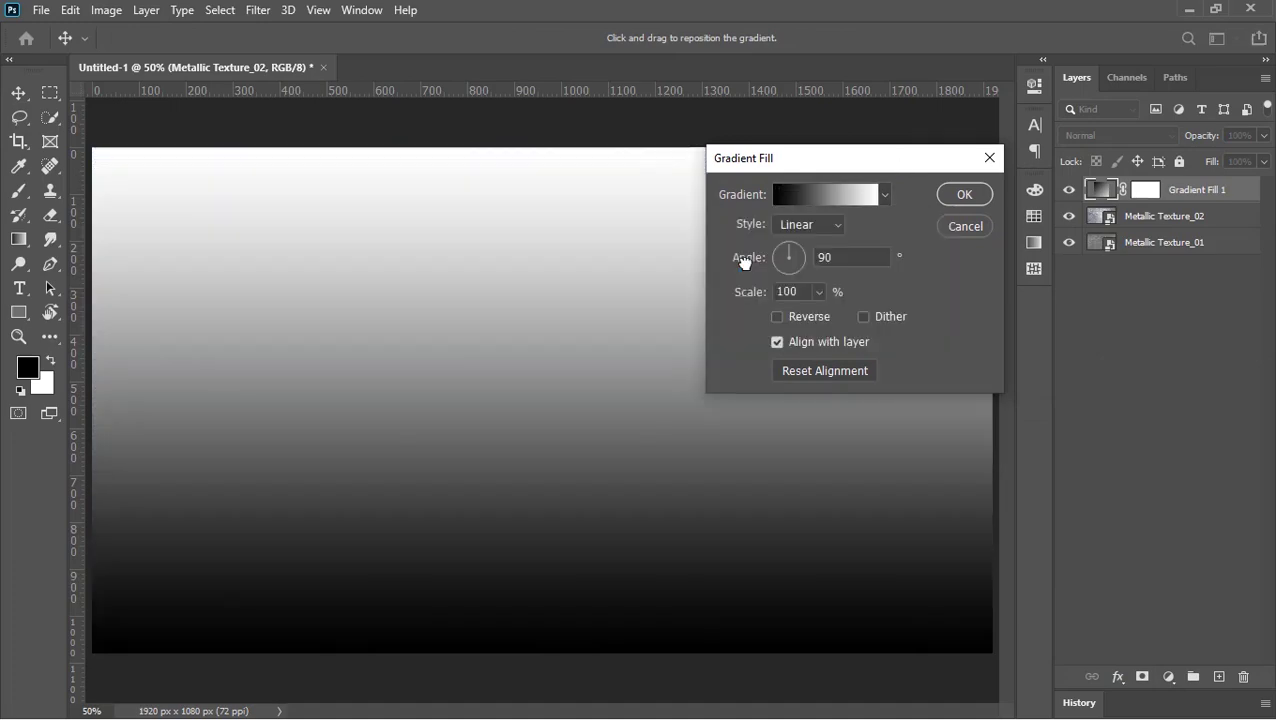
Make the gradient Radial, reversed, at 250% scale, and blend it in Multiply
click(806, 226)
click(805, 260)
click(800, 316)
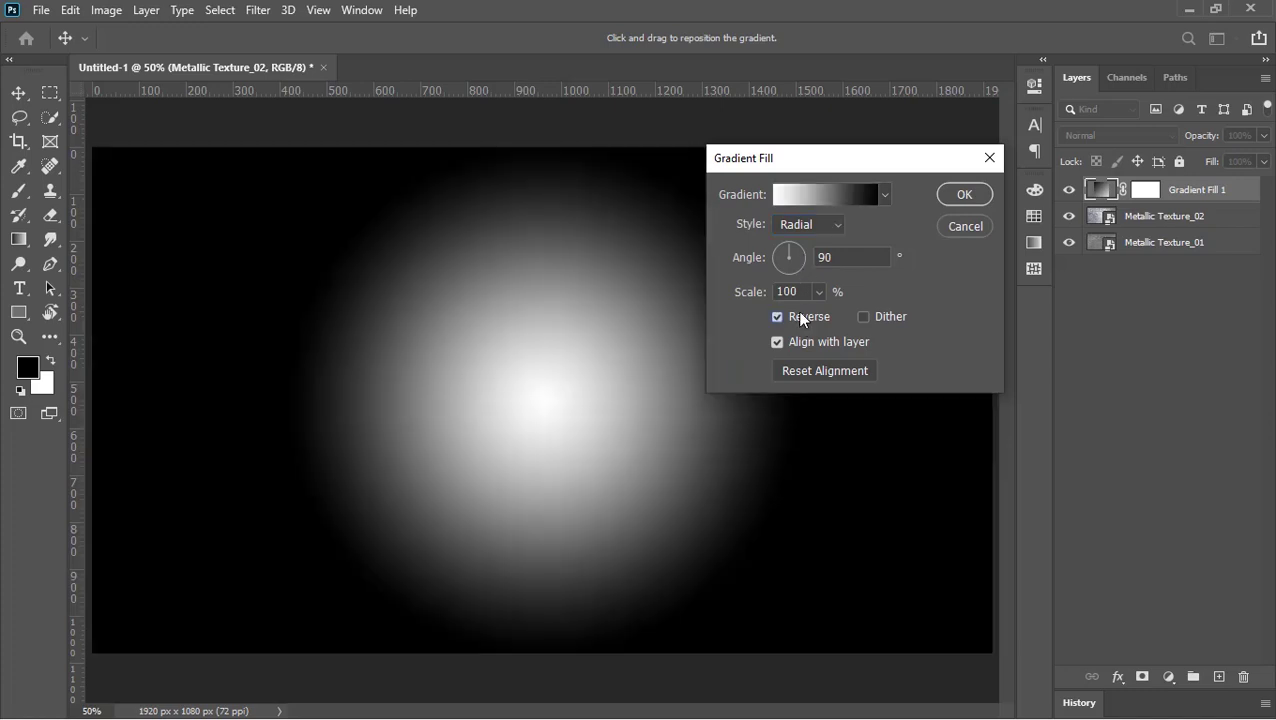
double_click(803, 292)
text(100)
double_click(803, 292)
text(2)
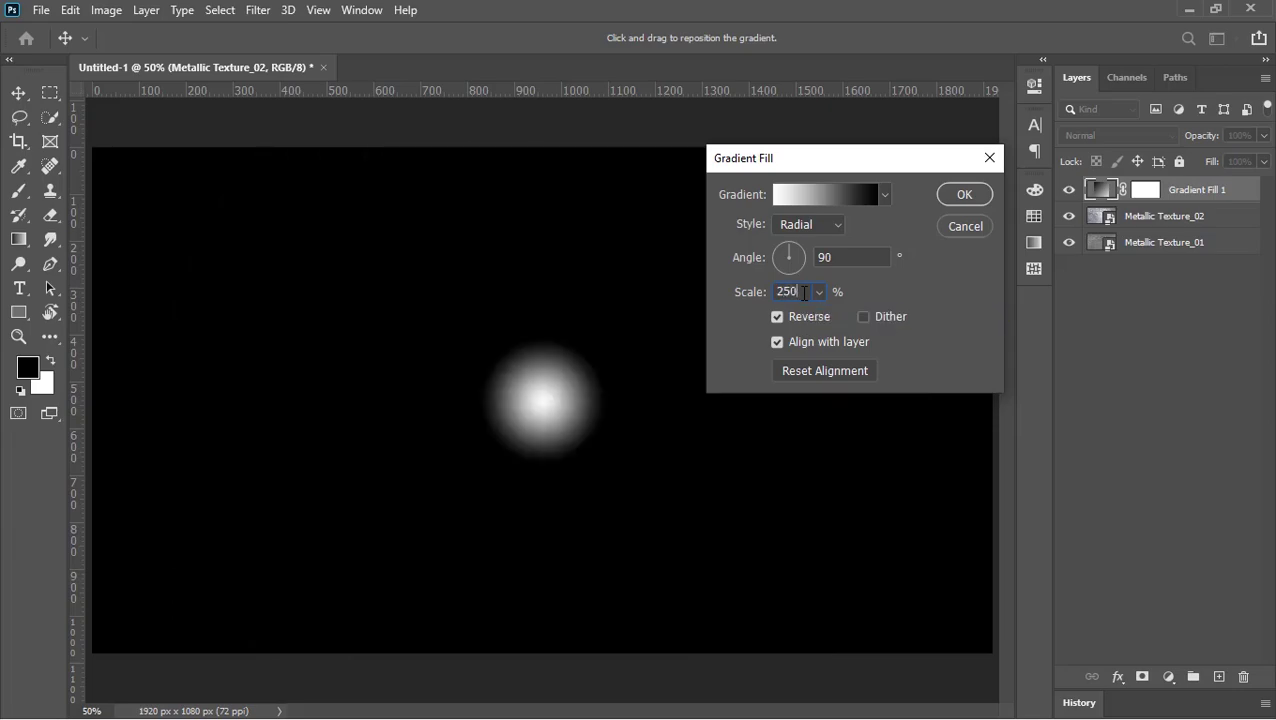
text(50)
click(975, 195)
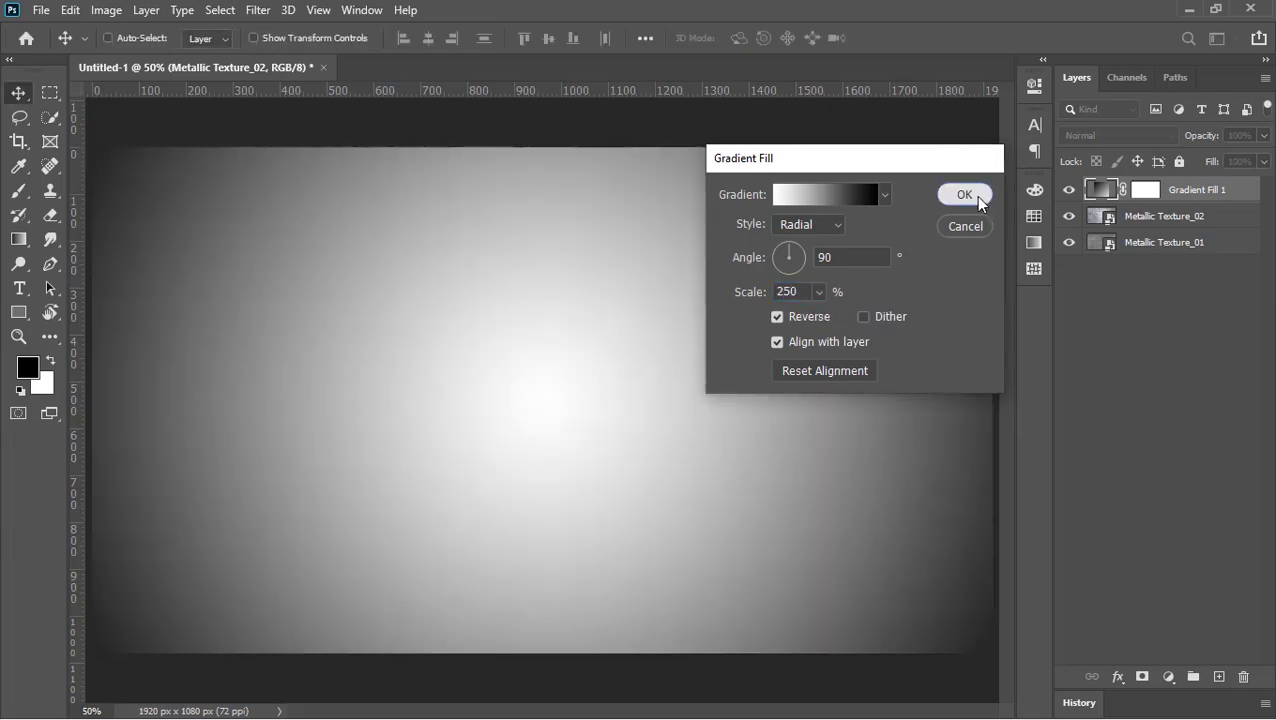
click(1105, 140)
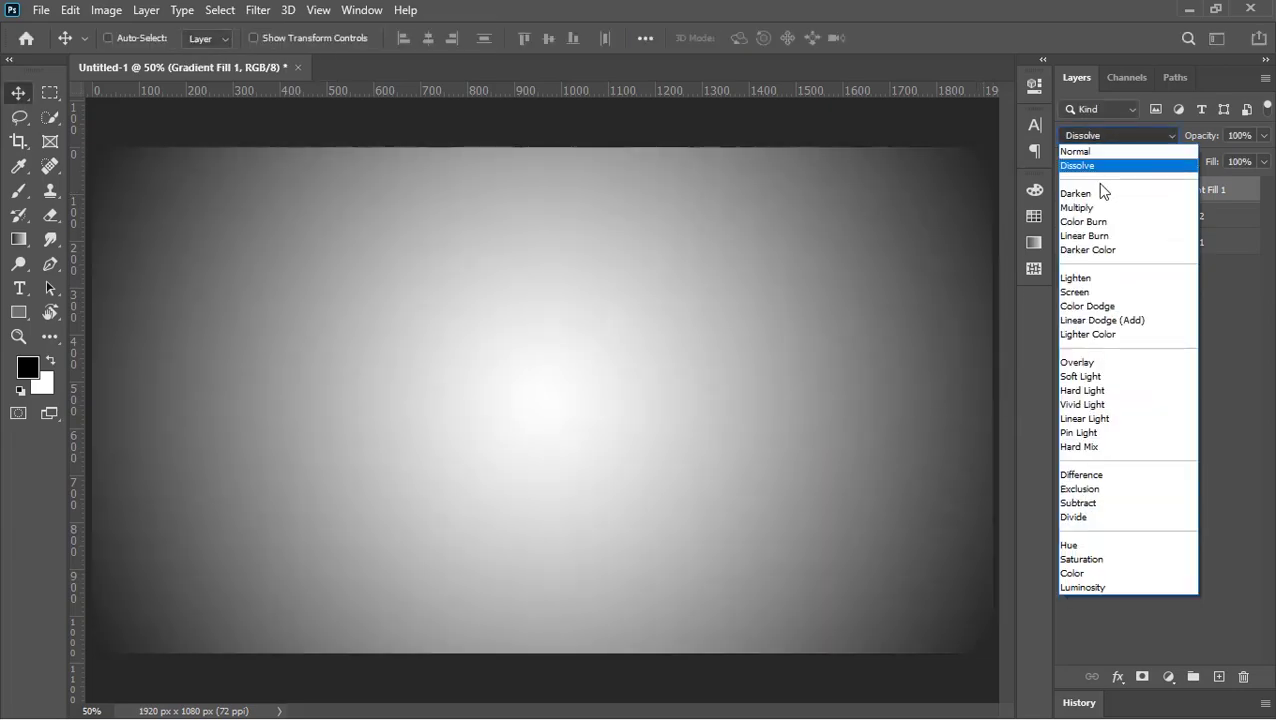
click(1097, 208)
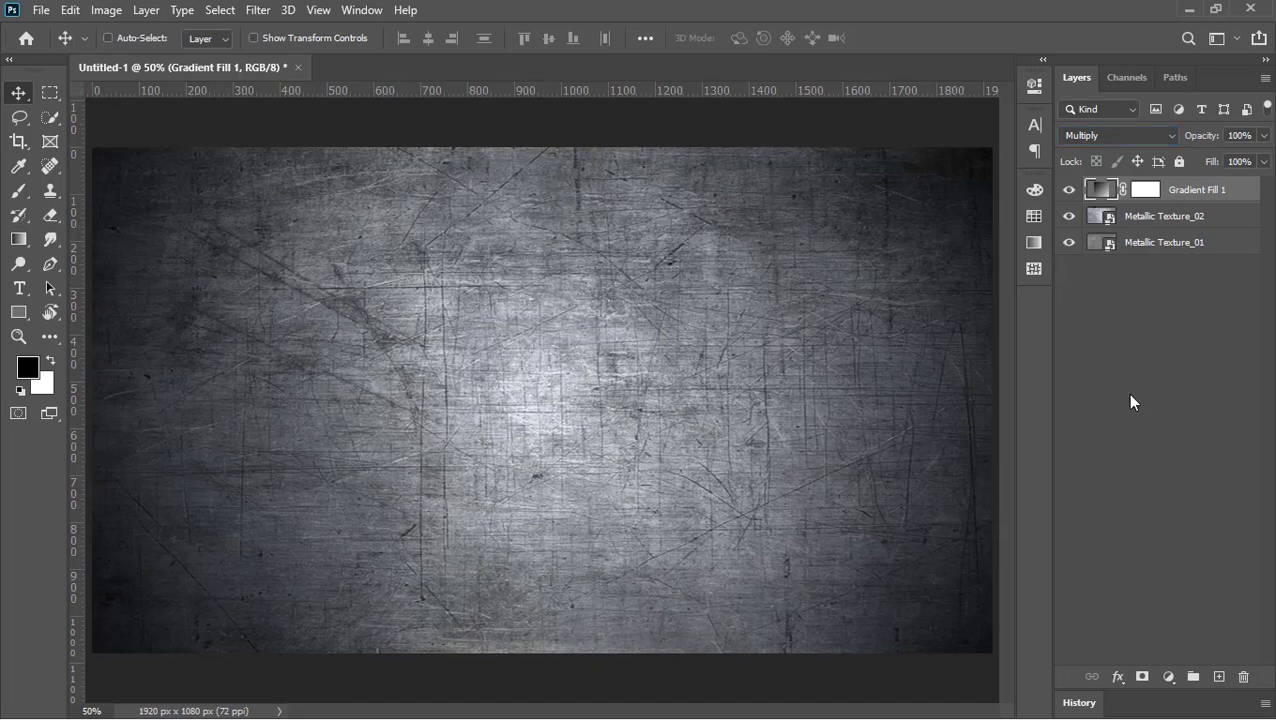
Add a Curves adjustment pulled down to darken the midtones and highlights
click(1167, 677)
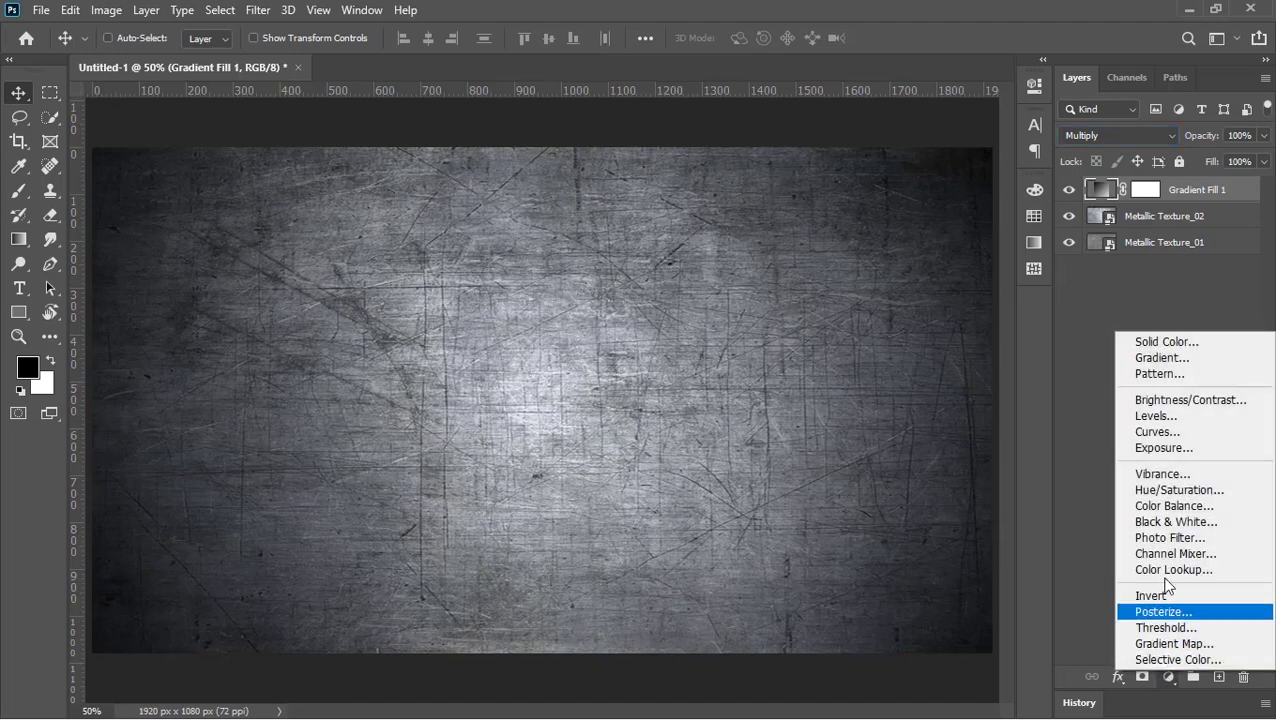
click(1148, 431)
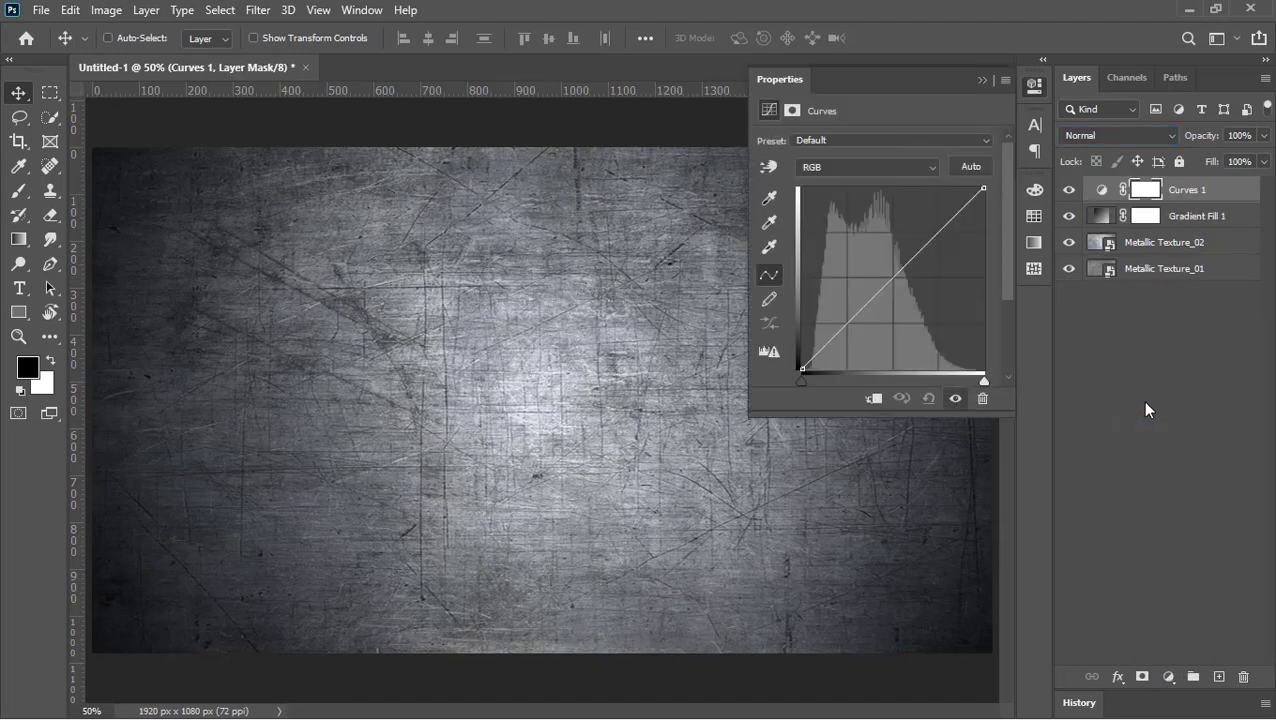
drag(862, 320, 903, 291)
drag(984, 188, 984, 204)
click(1034, 86)
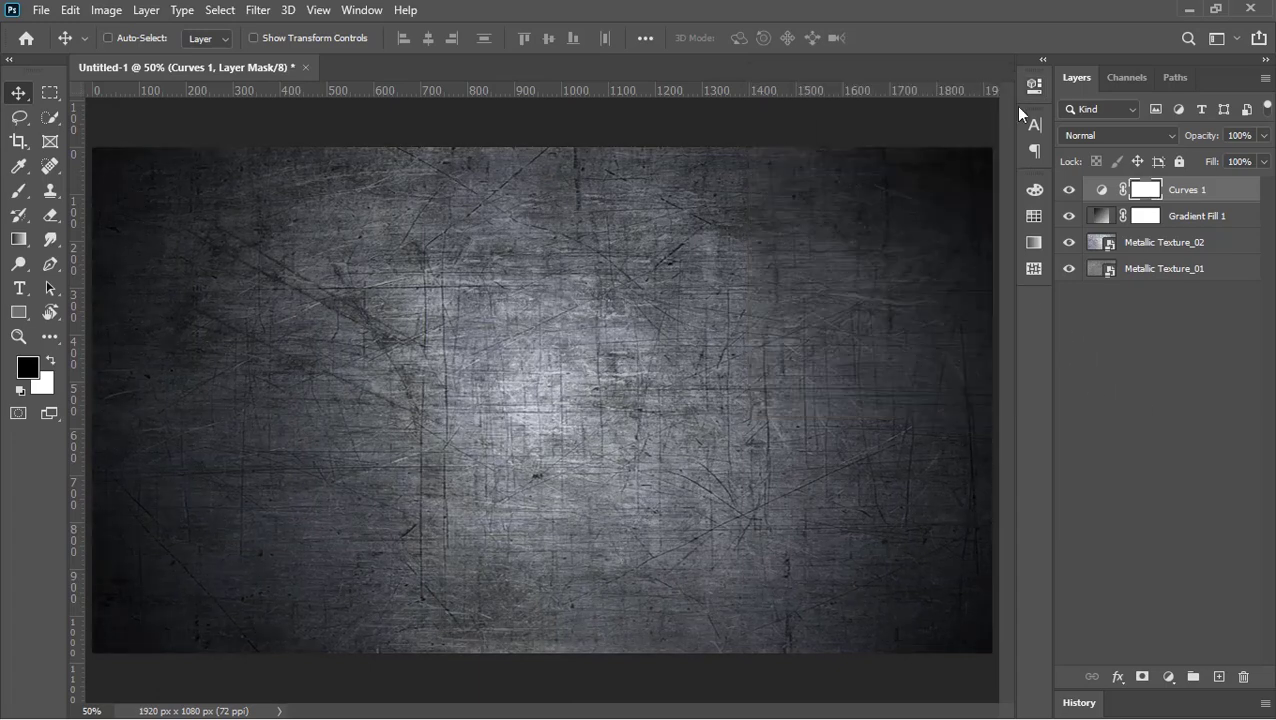
Group the four layers and name the group Background
shift+click(1165, 270)
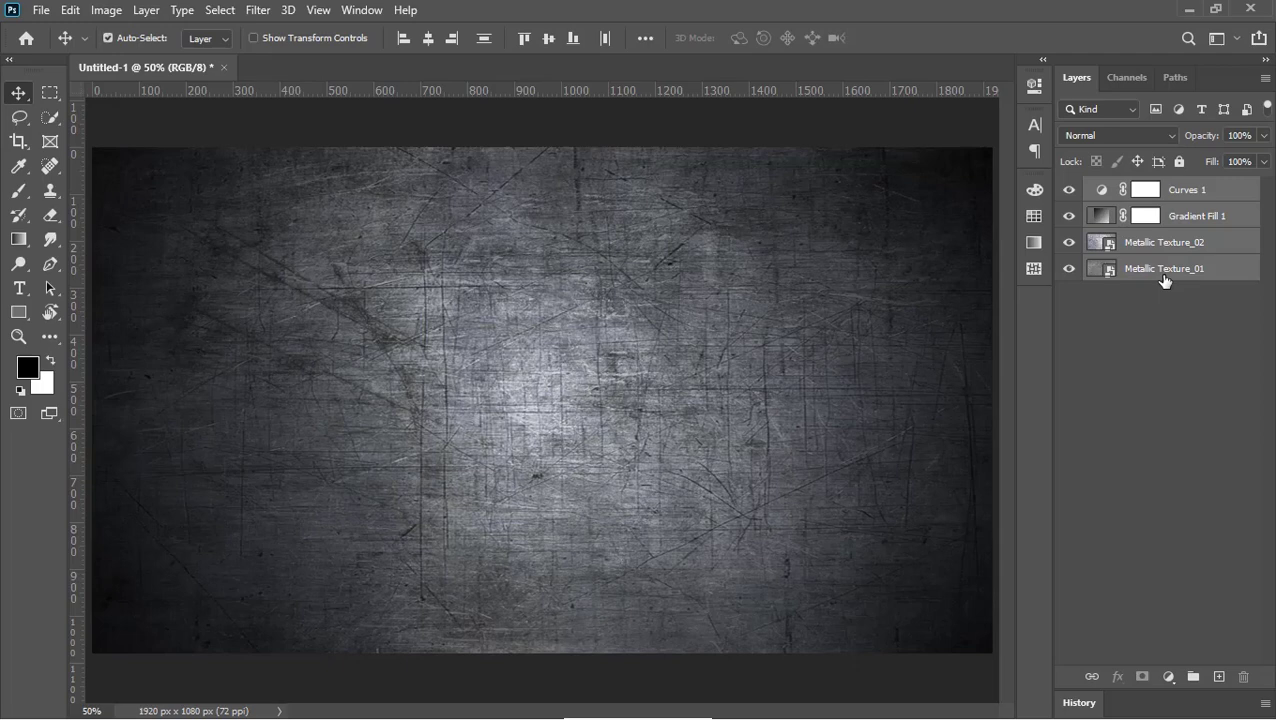
key(ctrl+g)
double_click(1131, 189)
text(Background)
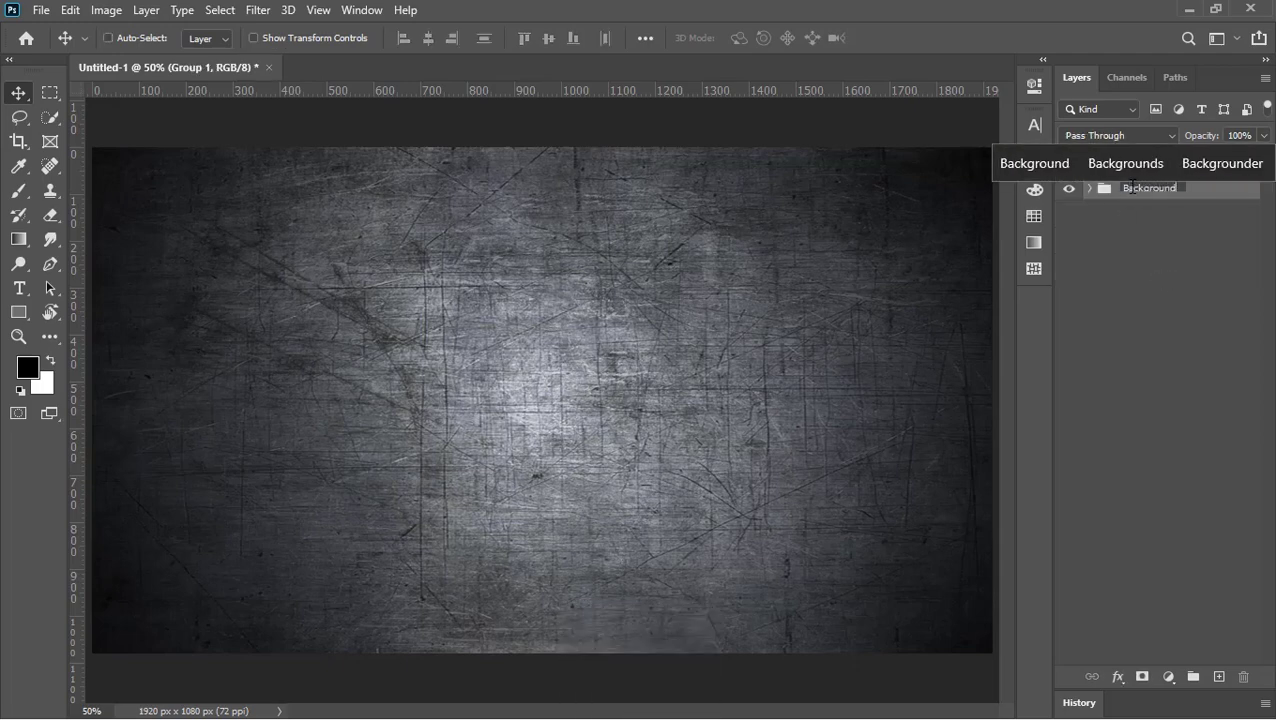
key(Return)
Drag the Logo file from the Asset folder onto the canvas
key(alt+Tab)
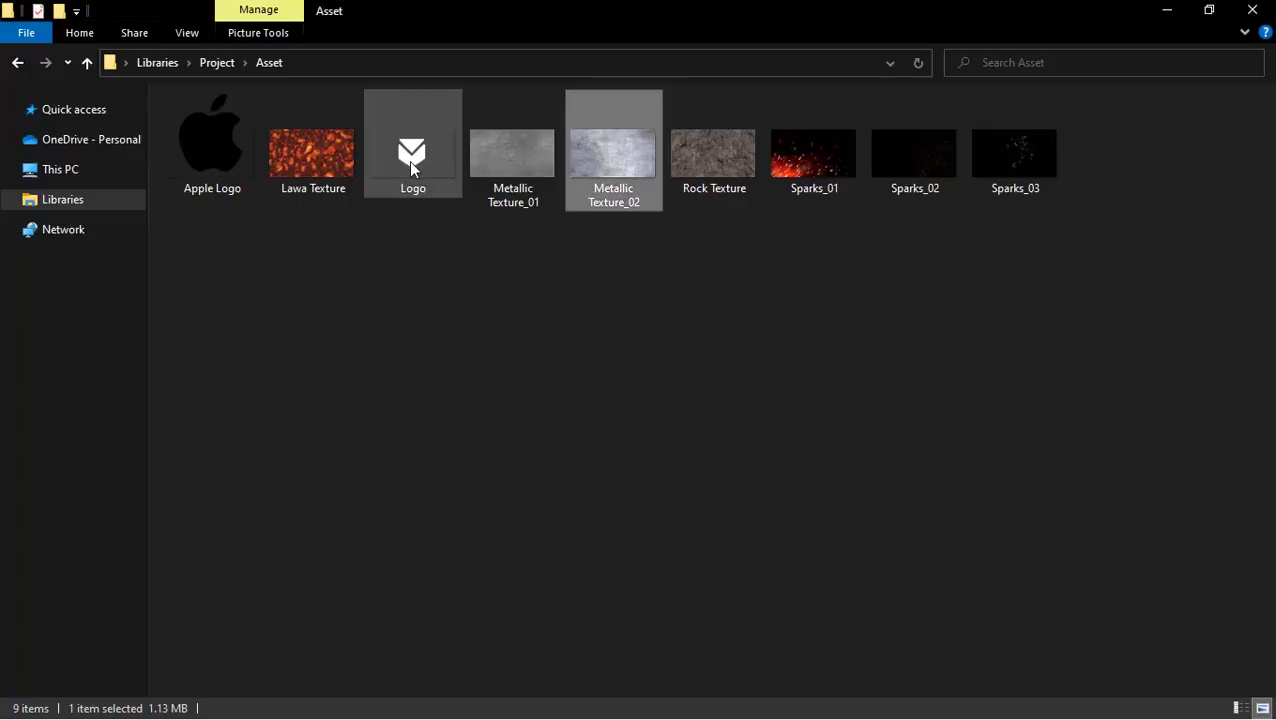
drag(409, 160, 516, 375)
key(alt+Tab)
Commit the Logo placement and convert the Logo layer to a smart object
click(898, 40)
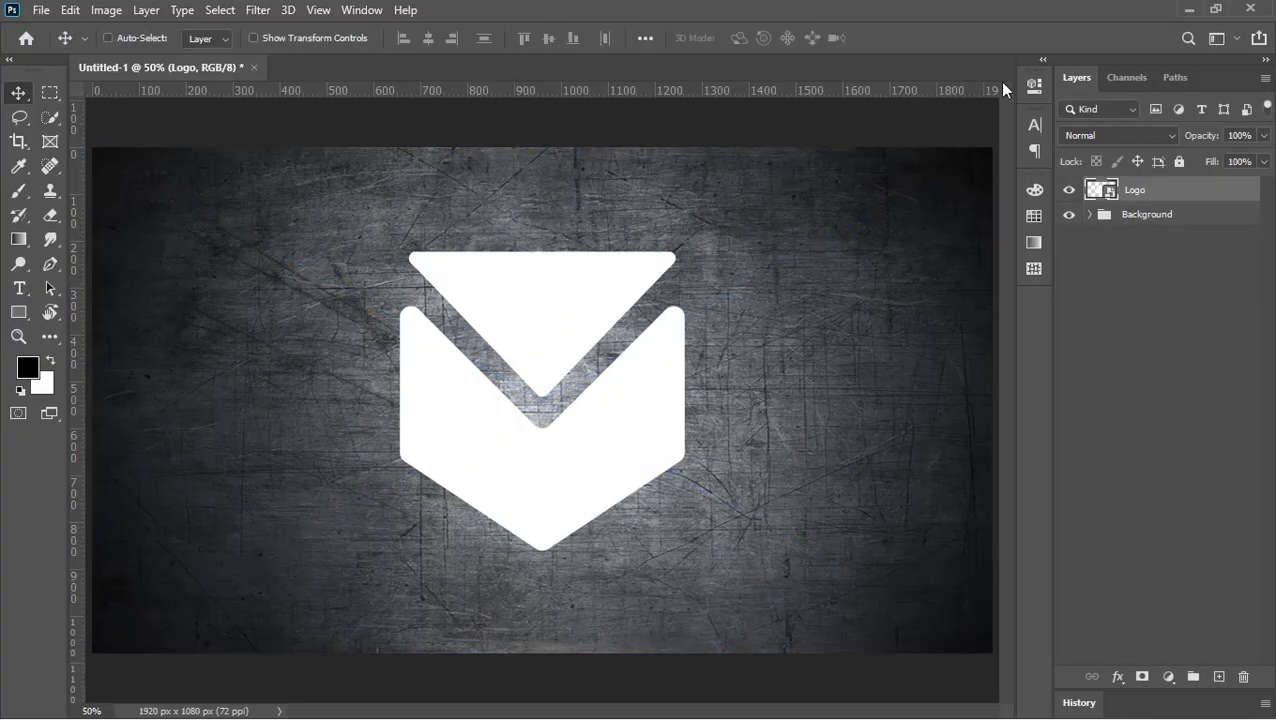
right_click(1149, 190)
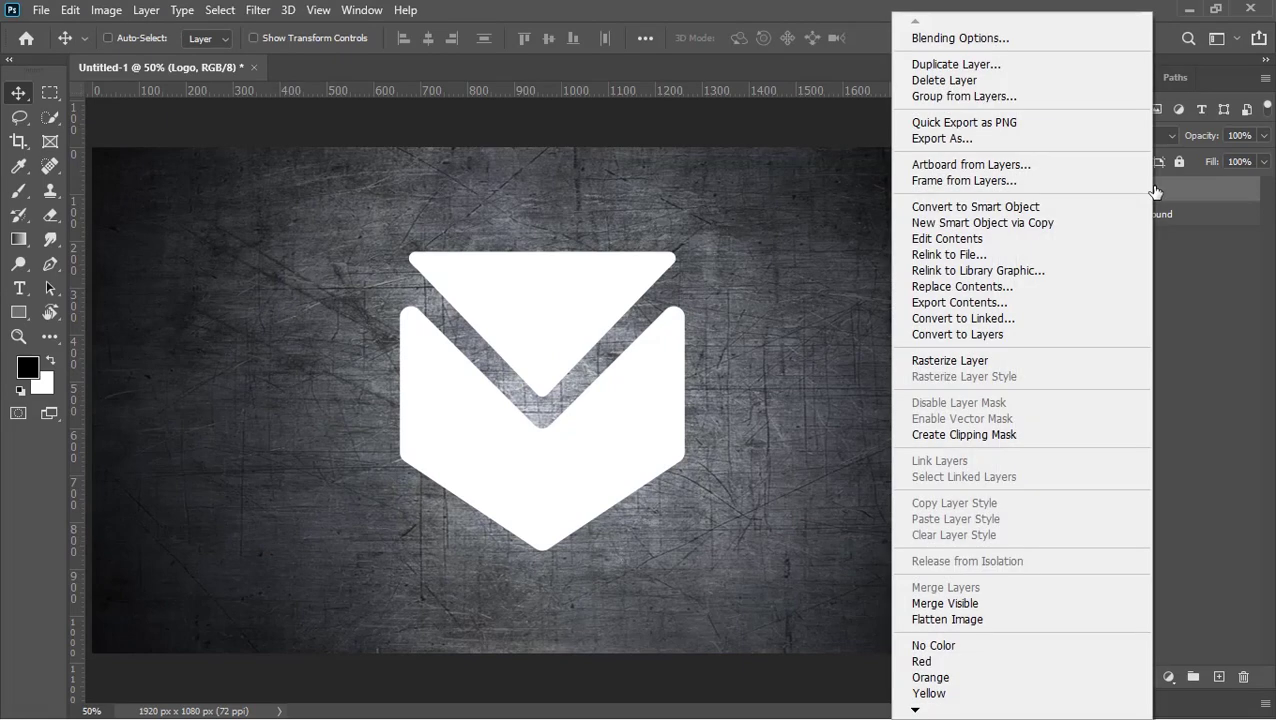
click(1069, 210)
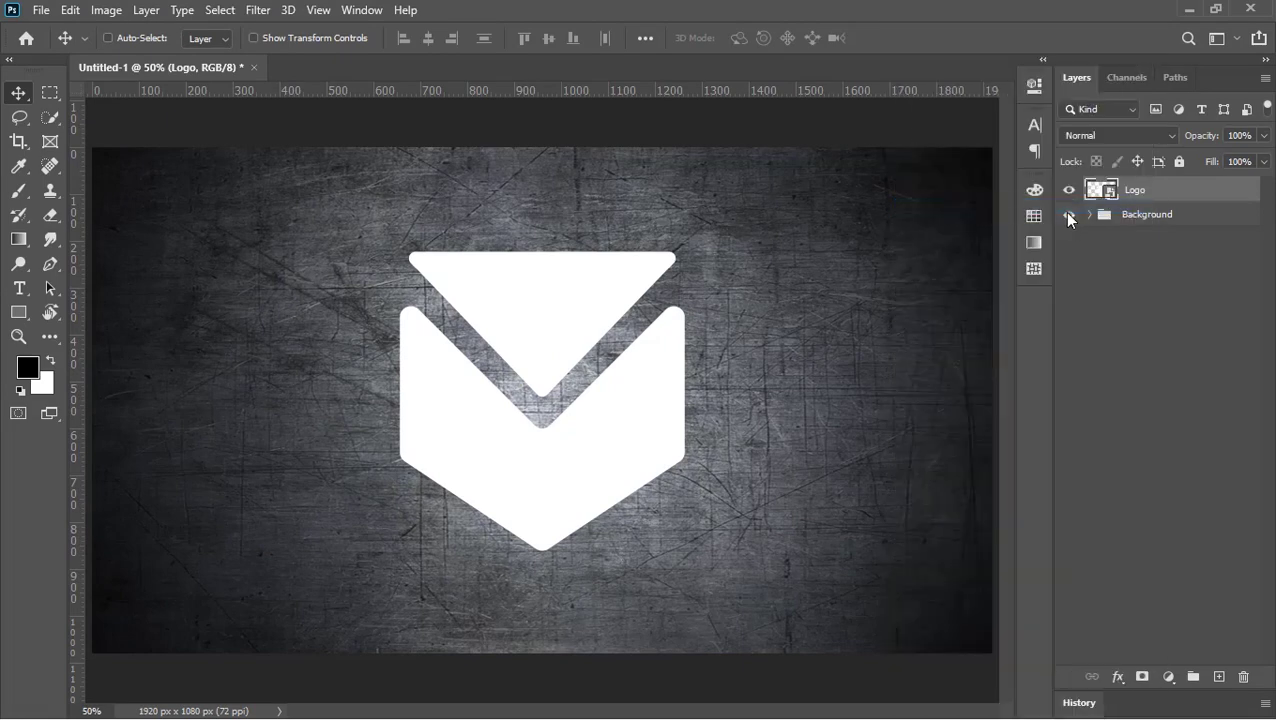
Add a new layer named Texture above Logo and convert it to a smart object
click(1219, 677)
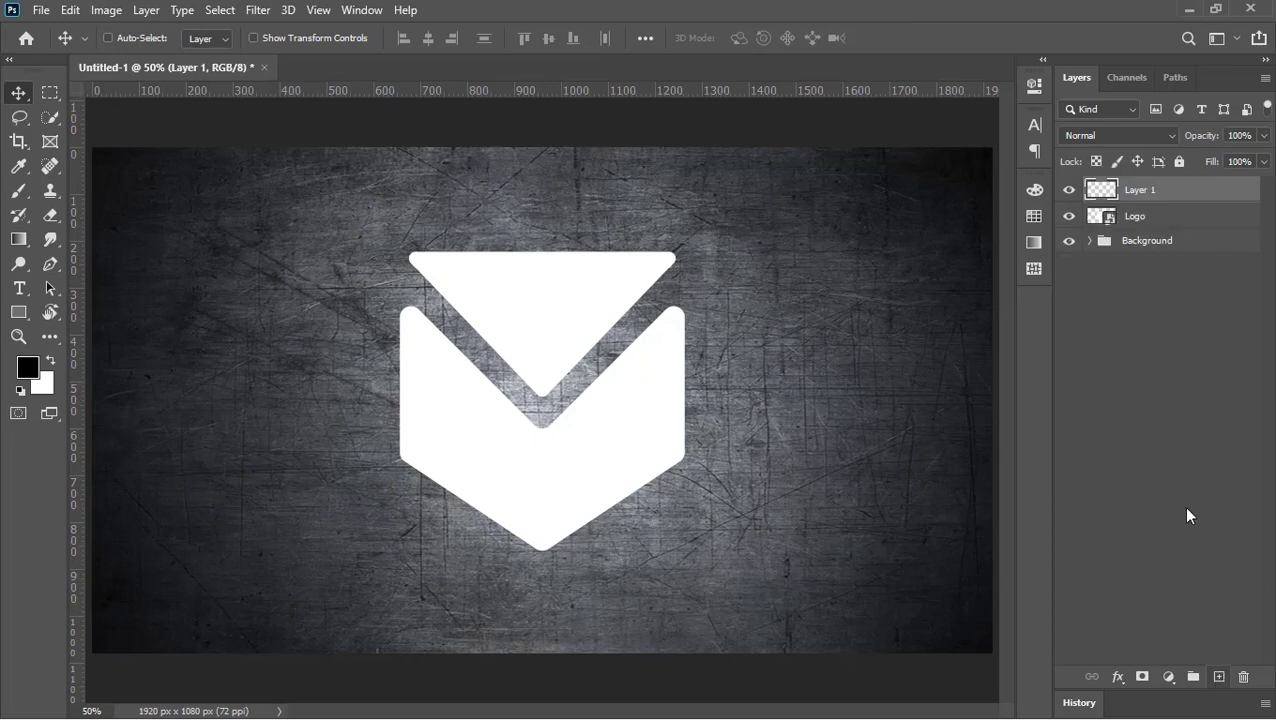
double_click(1139, 190)
text(Textre)
key(Up)
key(Return)
key(Return)
right_click(1166, 190)
click(1052, 261)
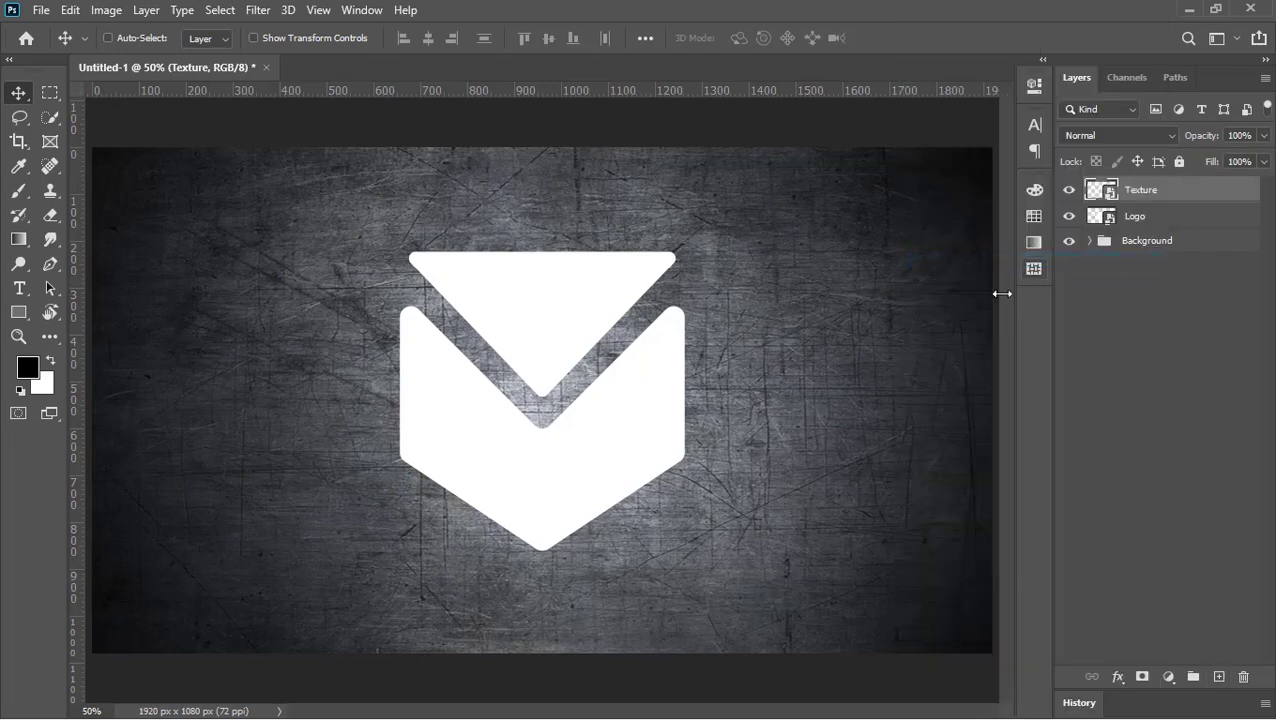
Render Clouds and then Difference Clouds on the Texture layer
click(269, 15)
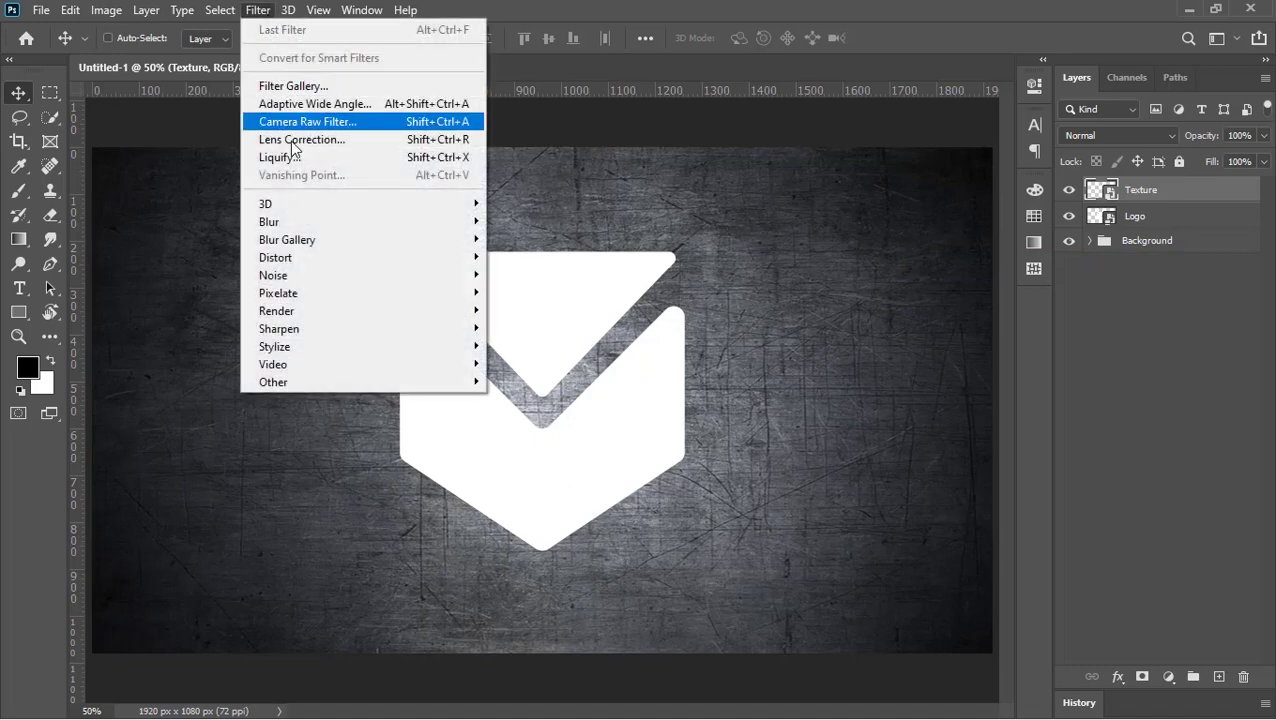
mouse_move(296, 313)
click(515, 373)
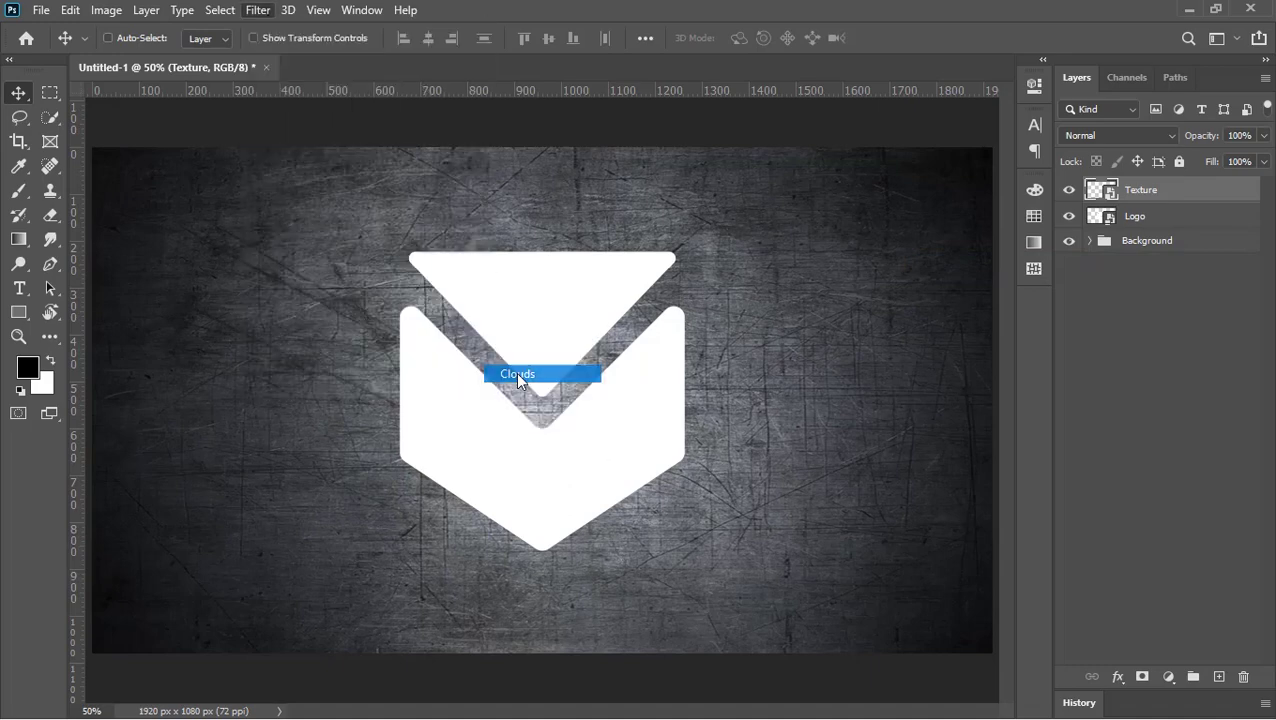
click(262, 18)
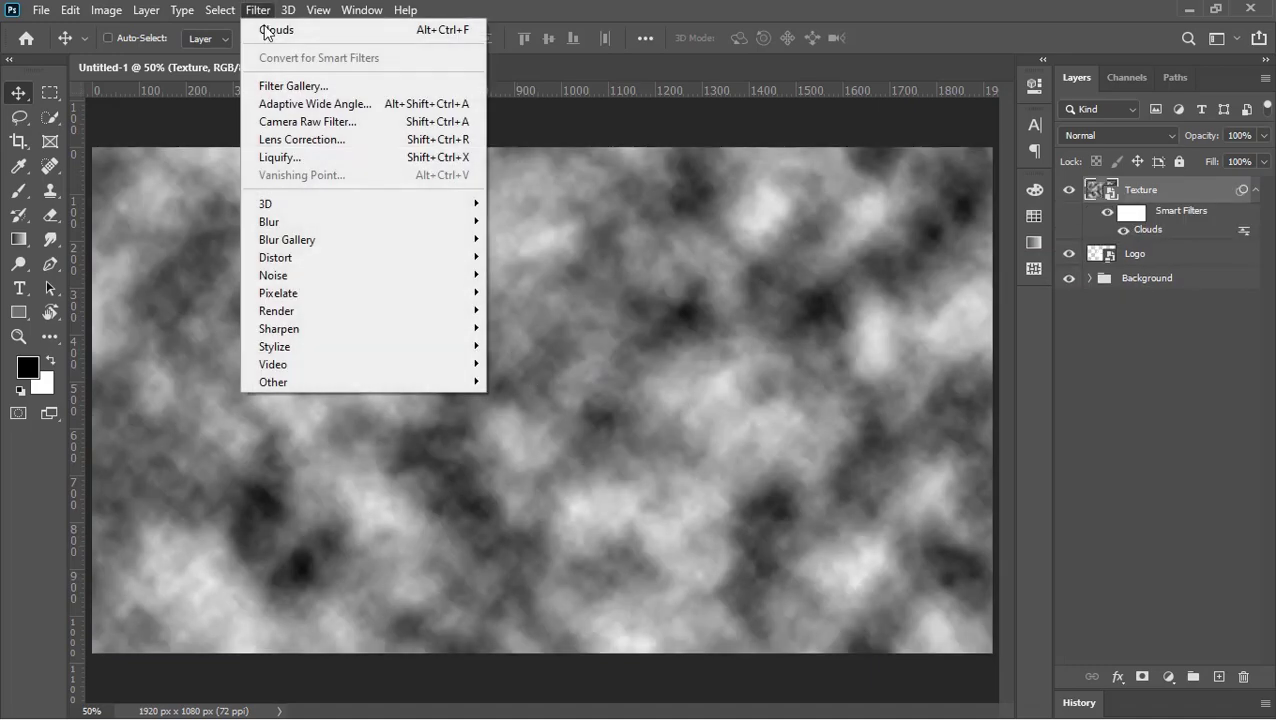
mouse_move(302, 313)
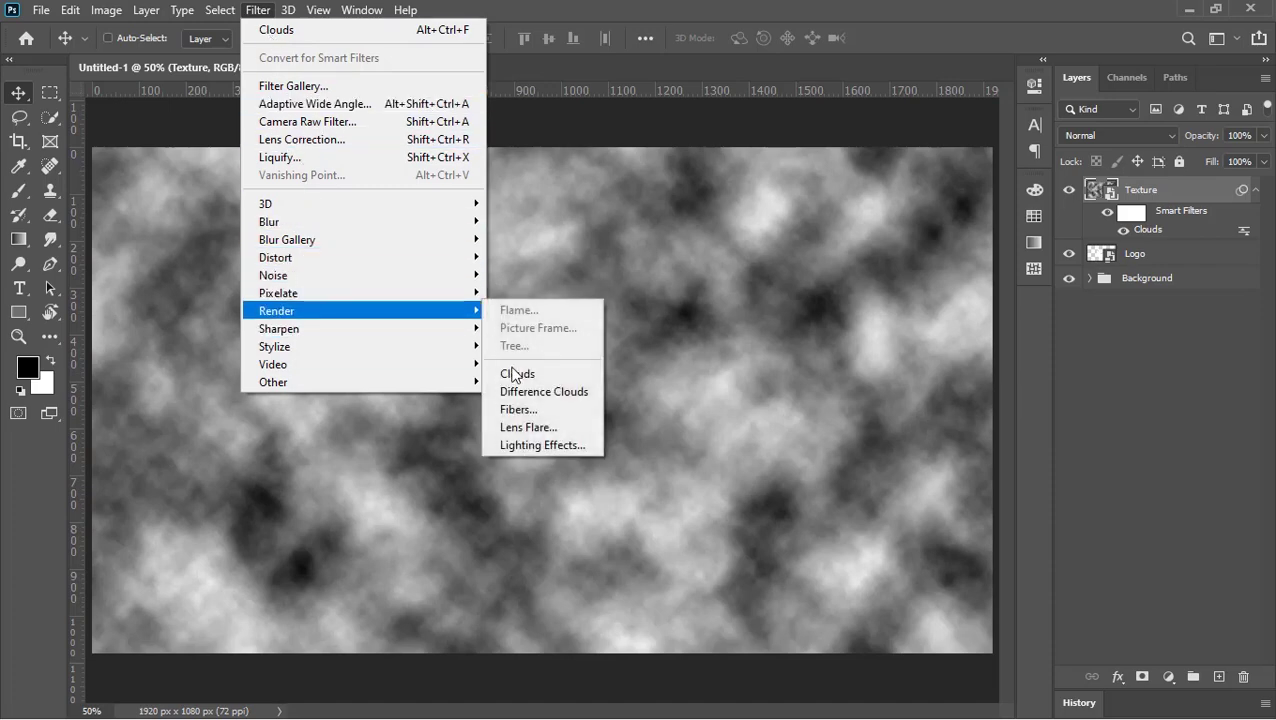
click(548, 392)
Colorize the texture with Hue/Saturation at hue 25, saturation 80, lightness 10
click(106, 10)
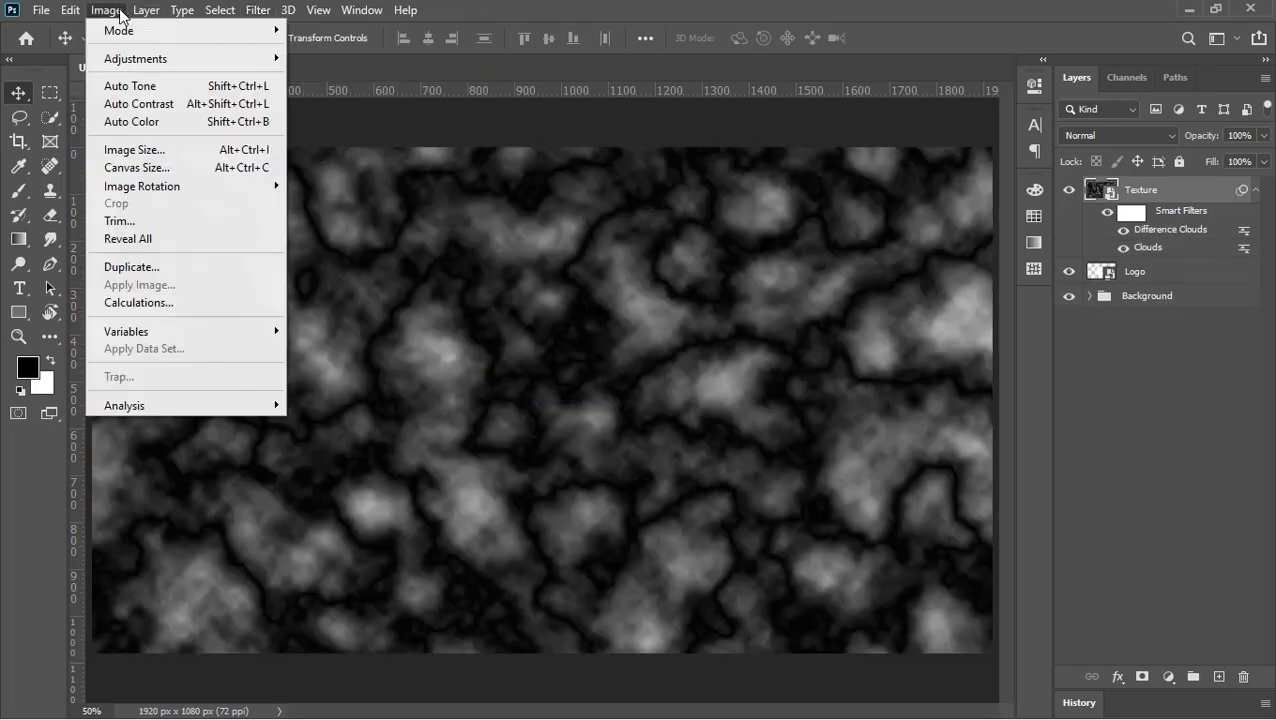
mouse_move(142, 62)
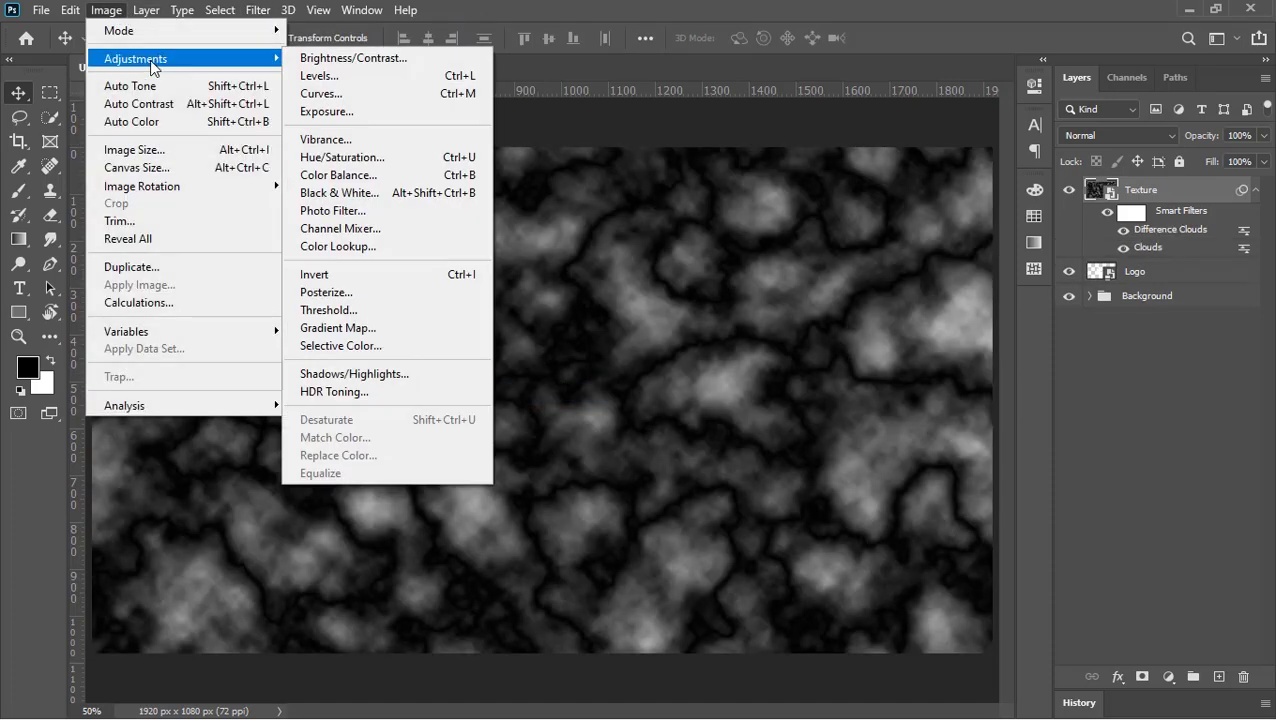
click(378, 159)
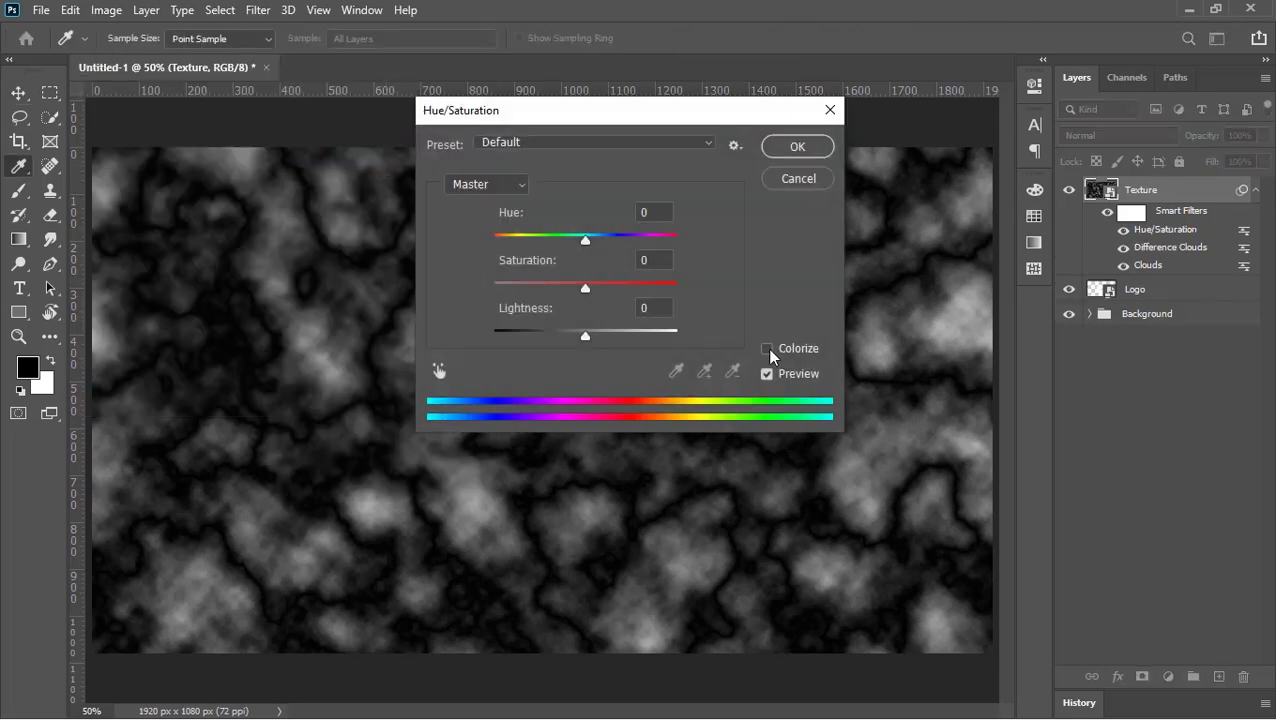
click(767, 349)
click(663, 310)
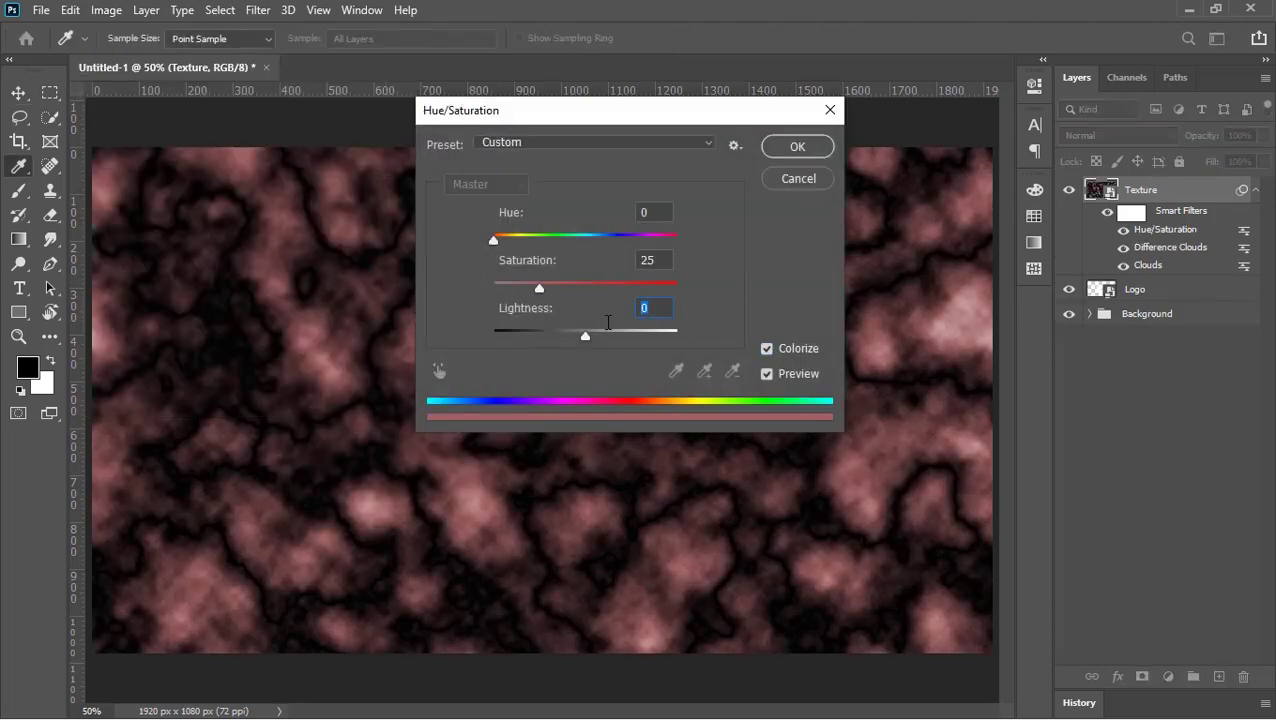
text(10)
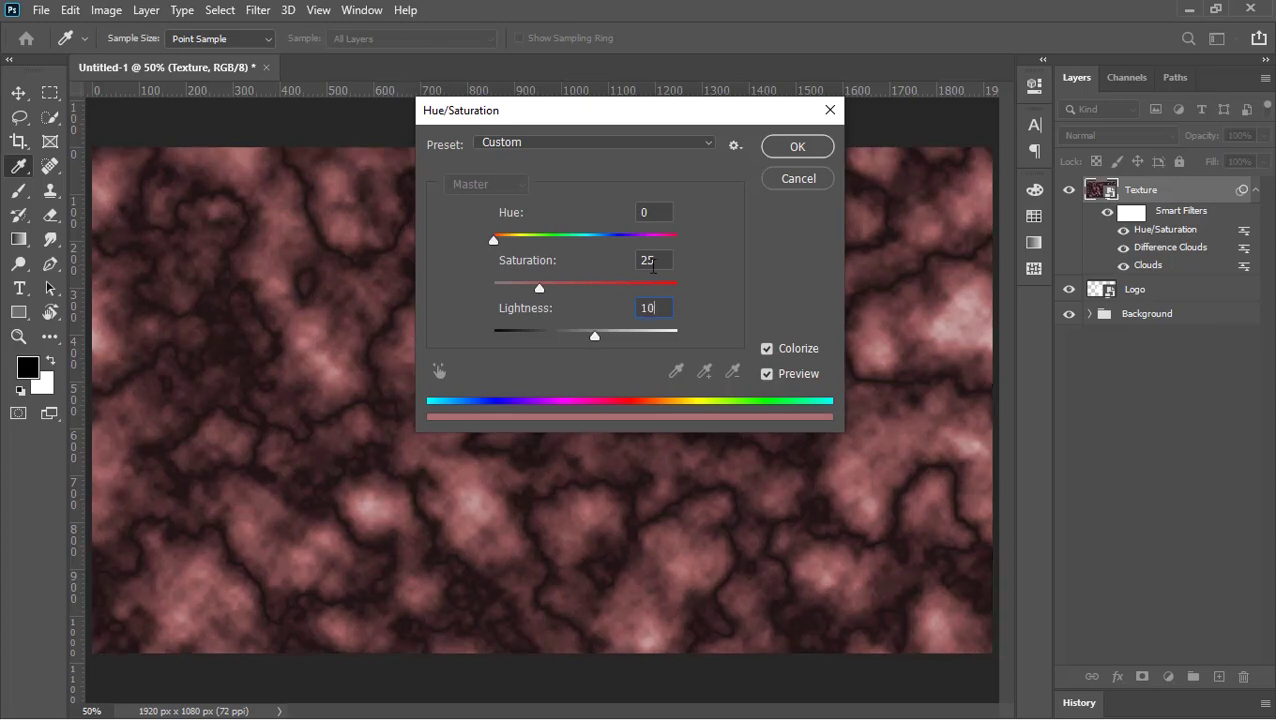
text(80)
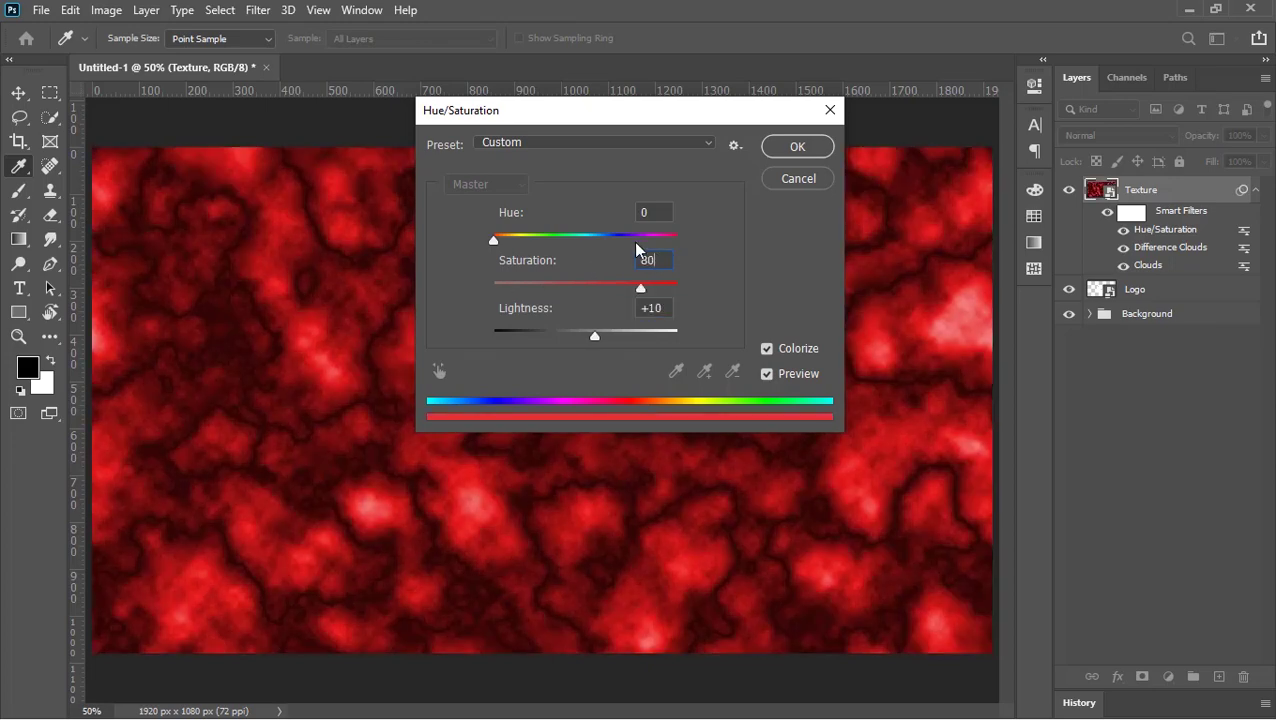
click(660, 210)
text(25)
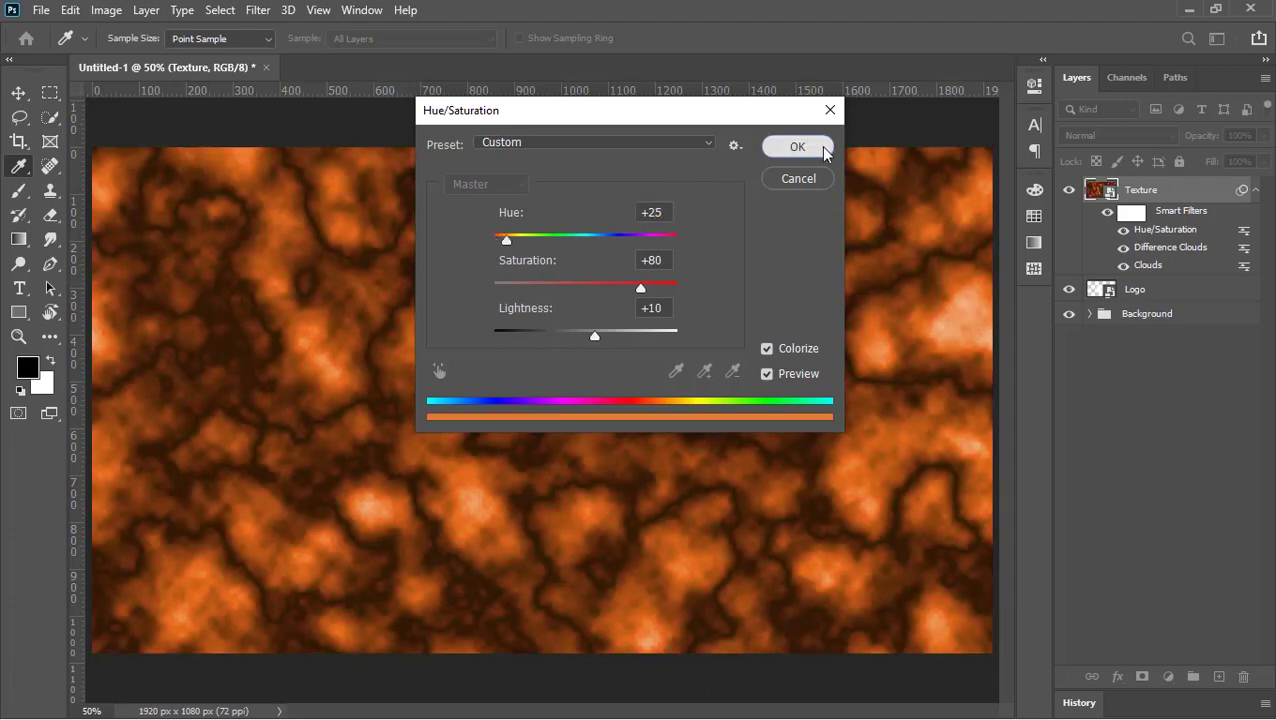
click(828, 148)
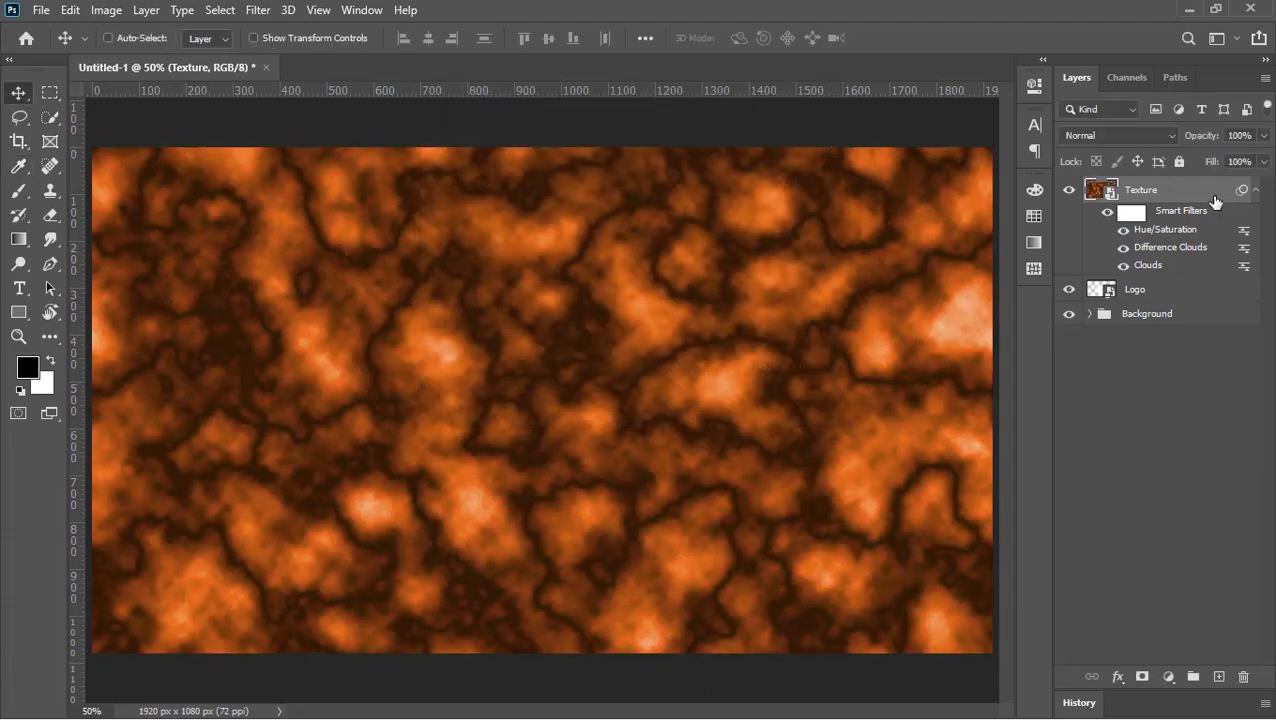
Duplicate Texture, remove the copy's Hue/Saturation filter, and re-apply Difference Clouds
key(ctrl+j)
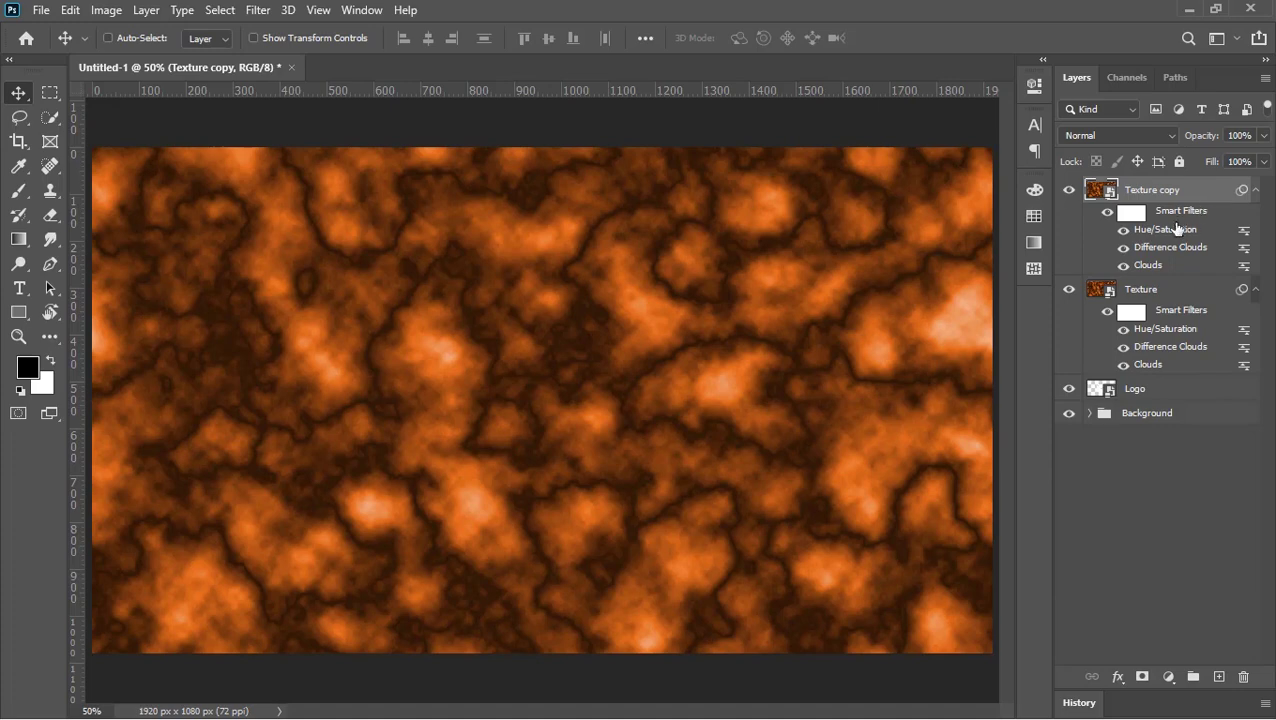
drag(1170, 233, 1243, 677)
click(258, 10)
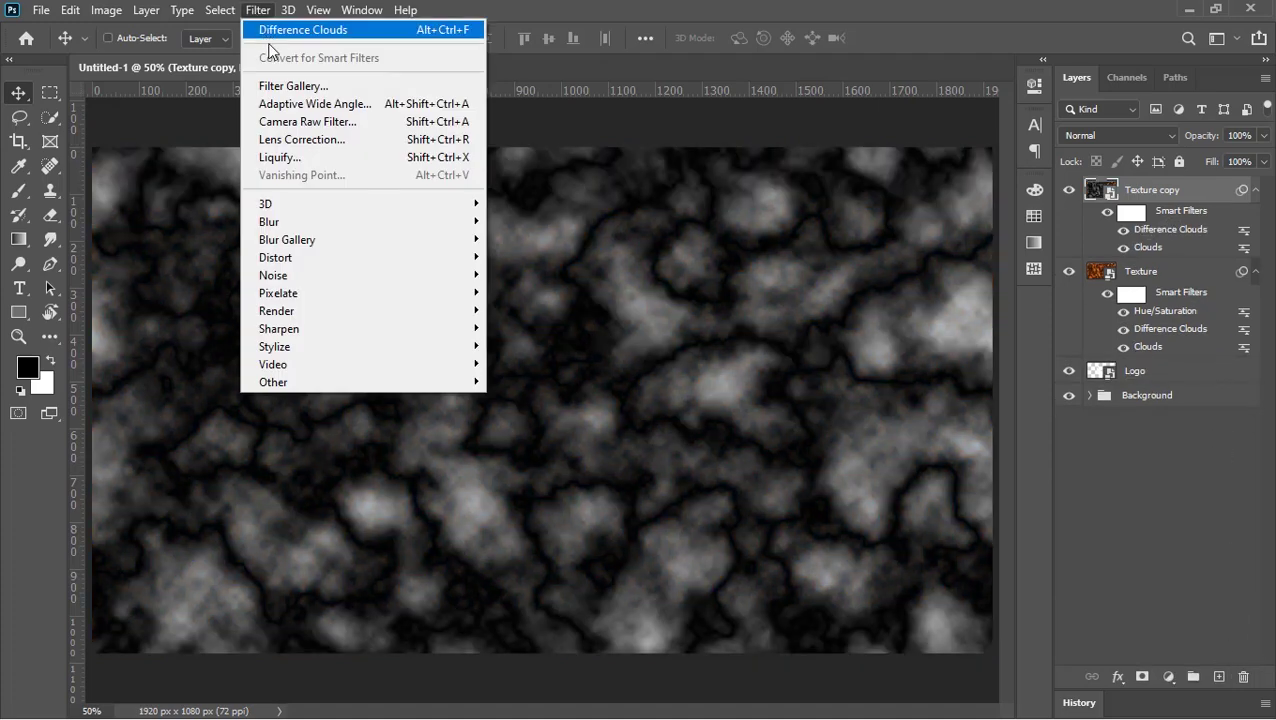
click(280, 28)
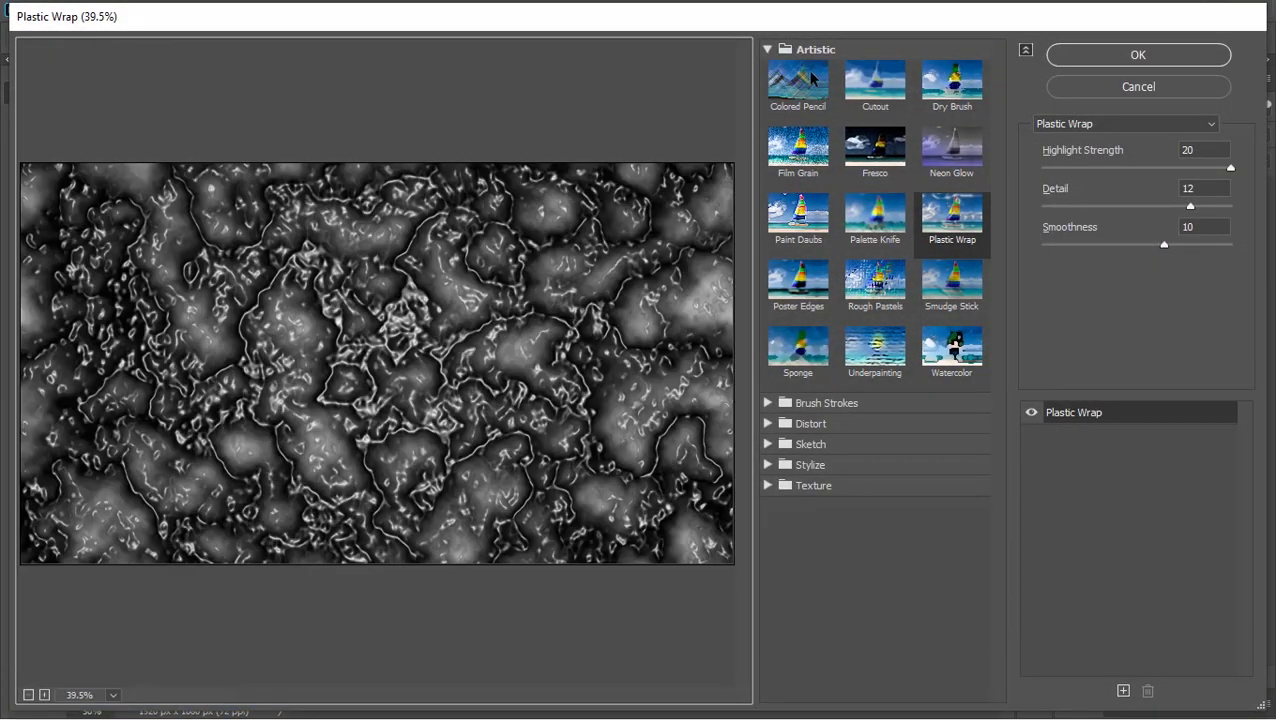
Apply Plastic Wrap (20, 12, 10) to the Texture copy and collapse both filter lists
click(940, 243)
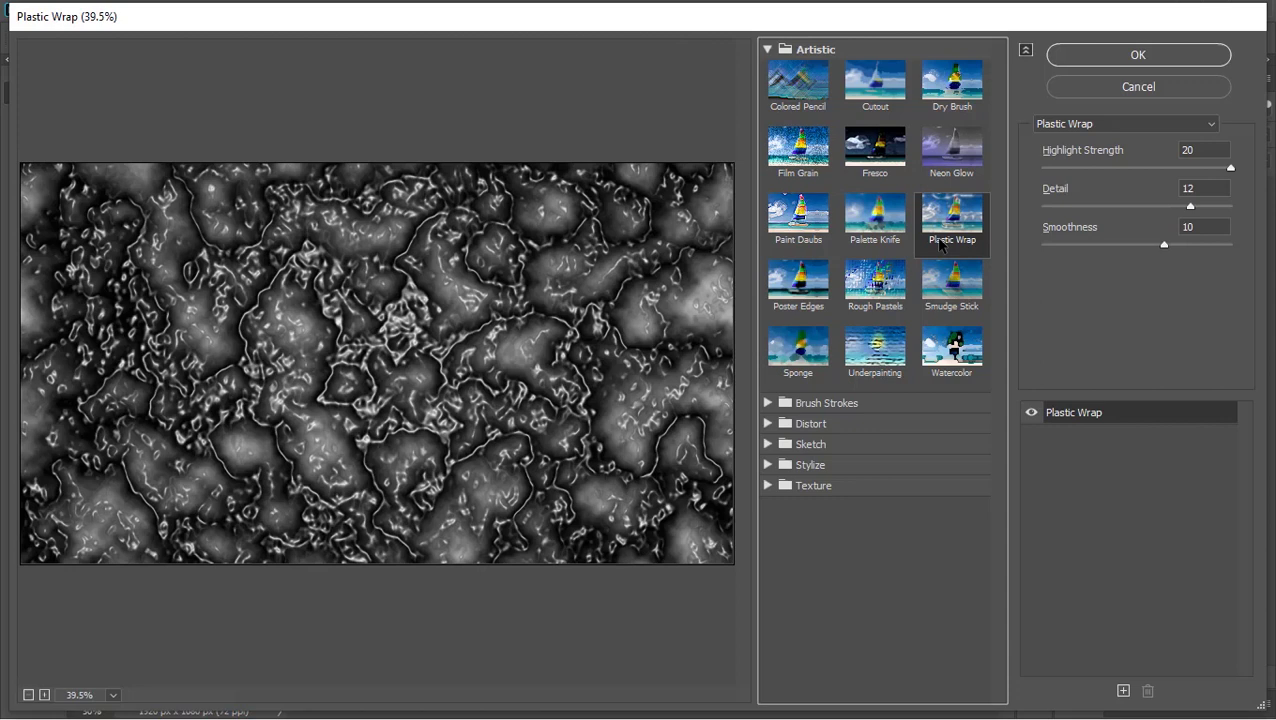
click(1219, 150)
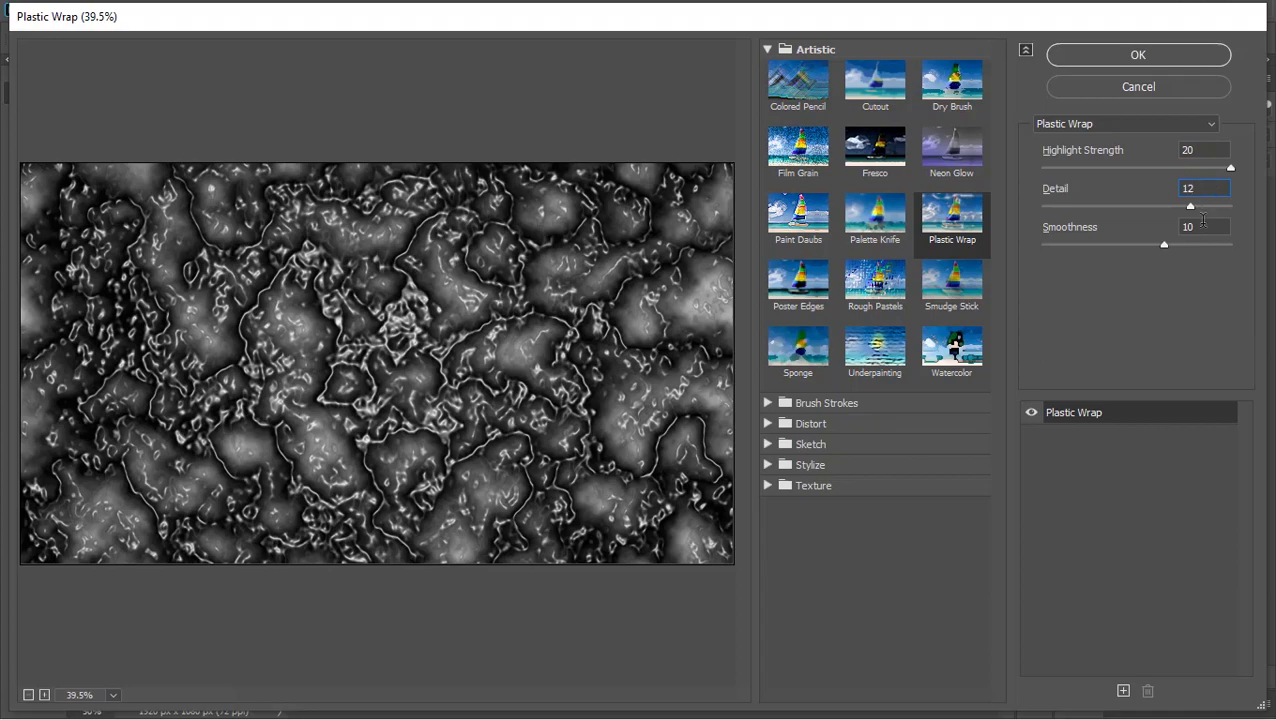
click(1140, 62)
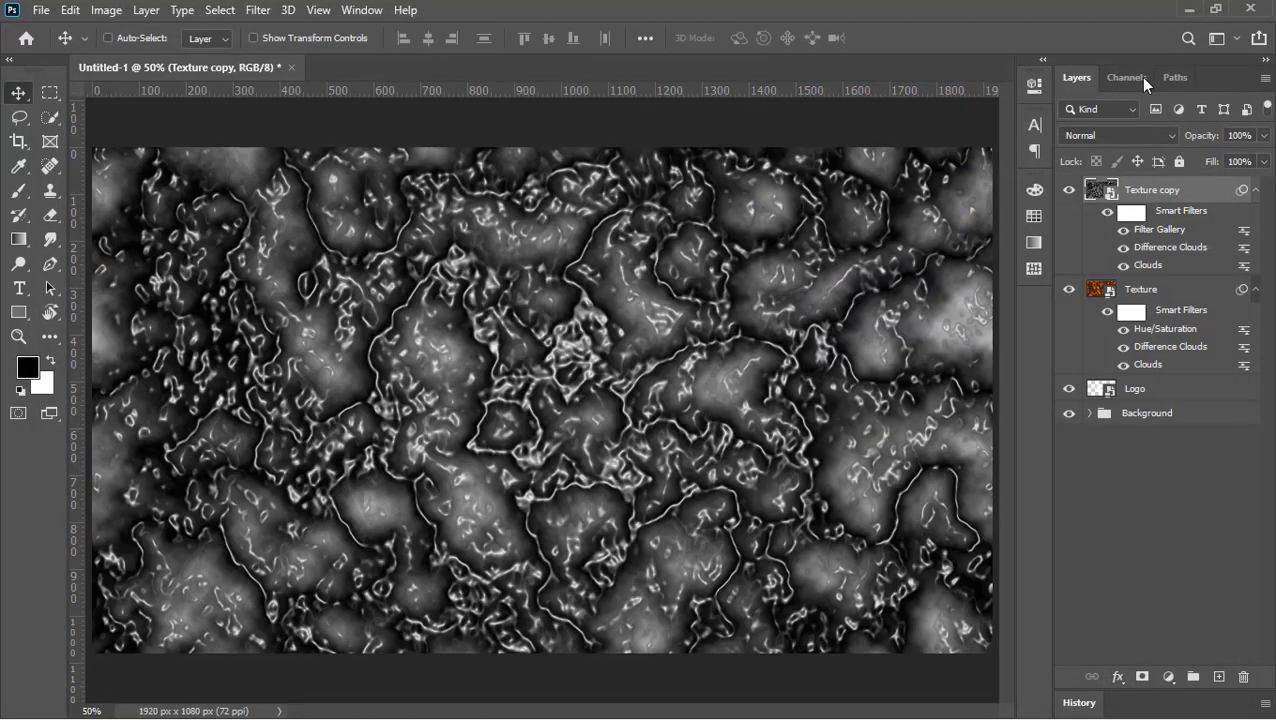
click(1256, 289)
click(1256, 189)
click(1105, 137)
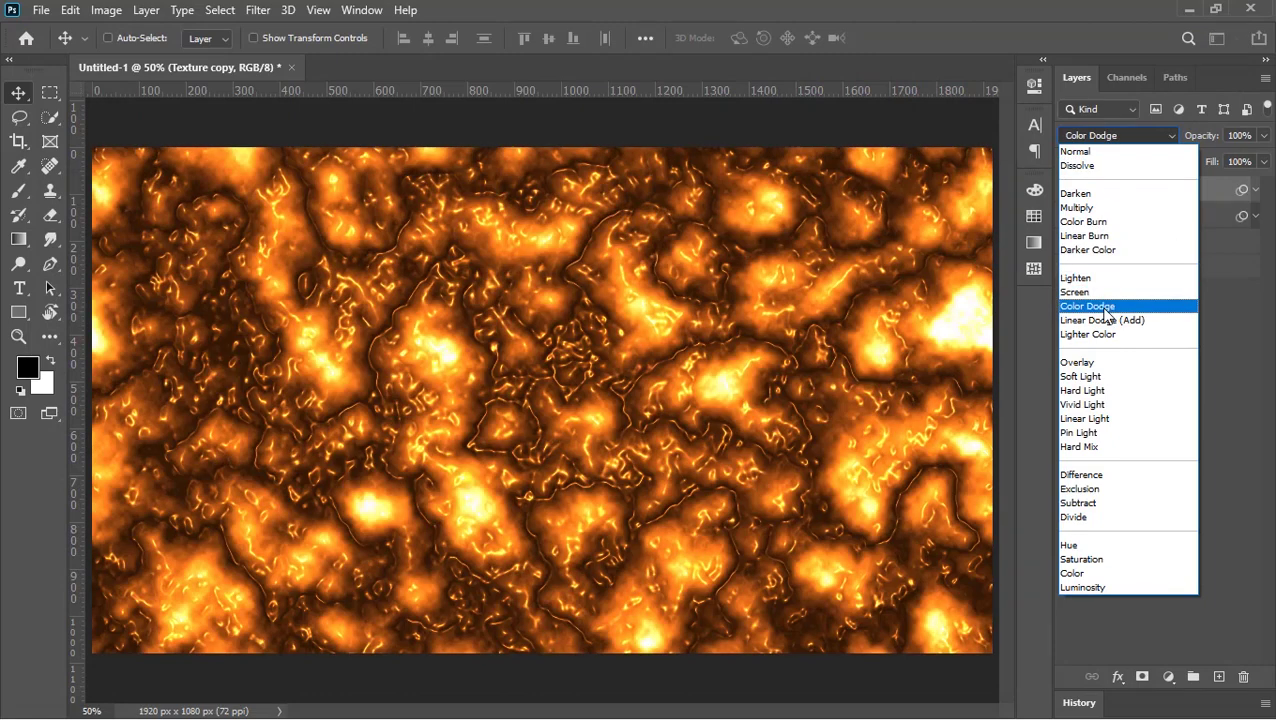
Set Texture copy to Color Dodge, then place Rock Texture on top blending as Hard Light
click(1105, 306)
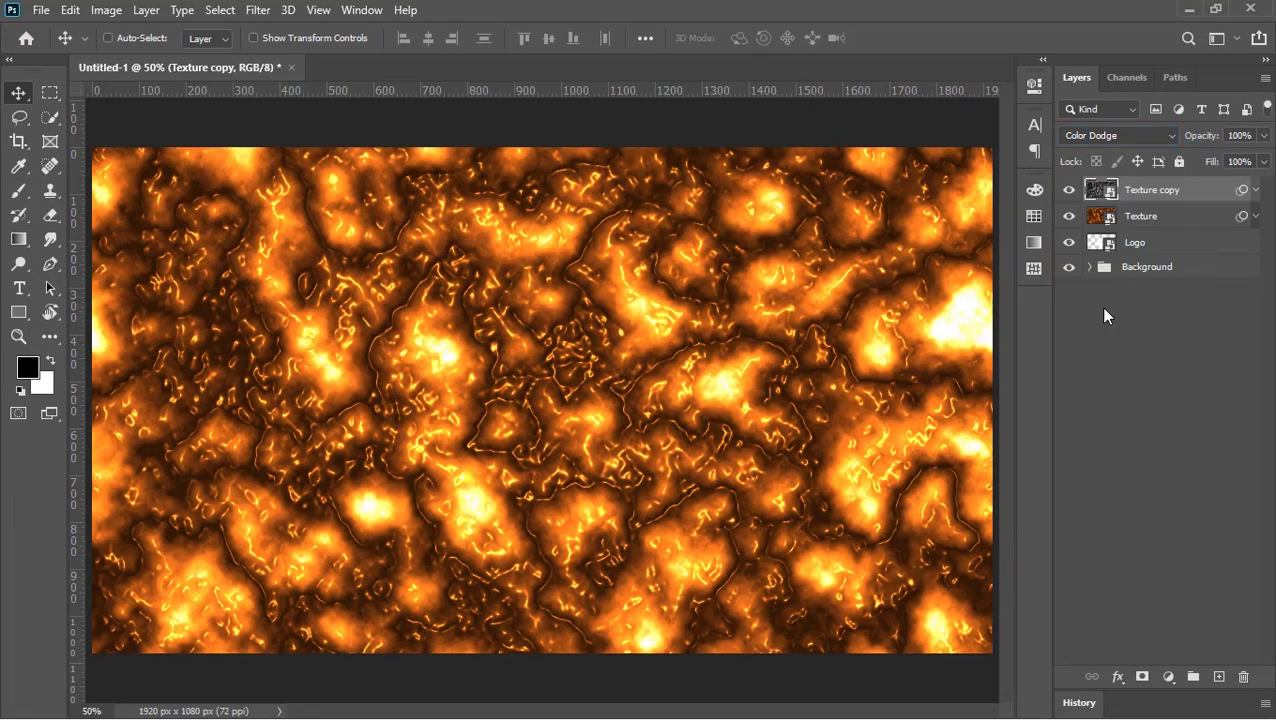
key(alt+Tab)
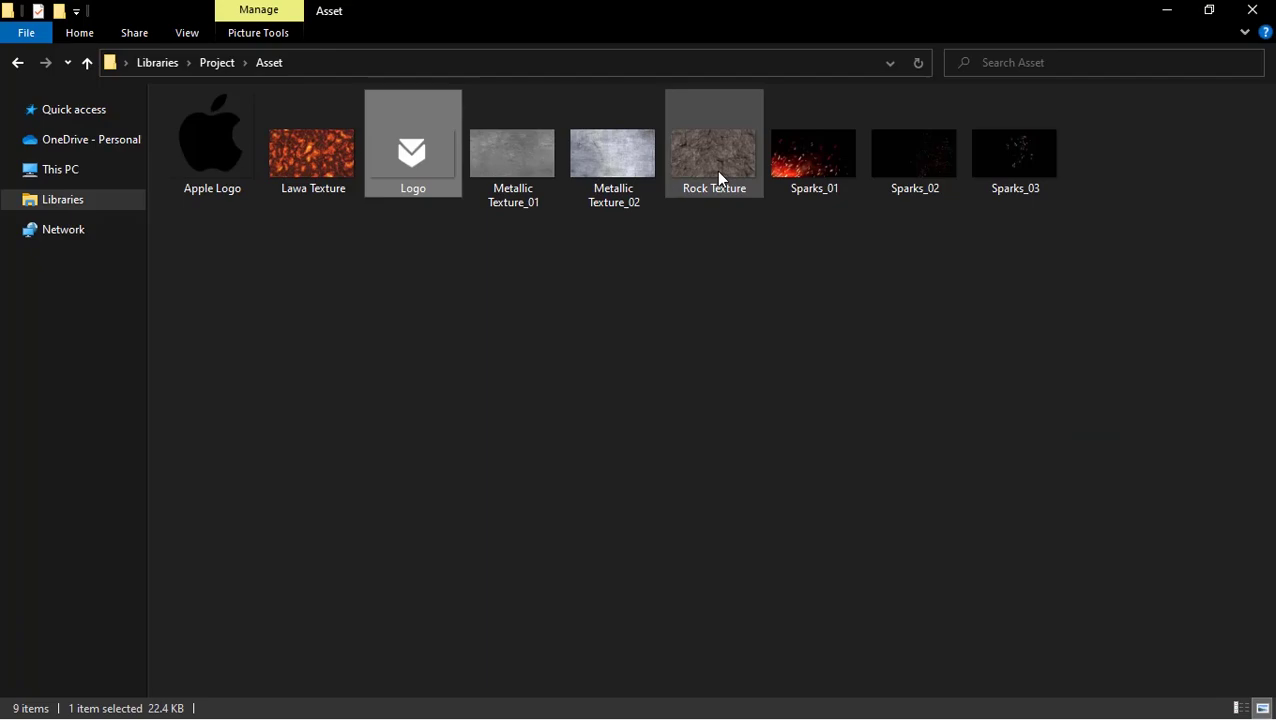
drag(718, 174, 663, 373)
key(alt+Tab)
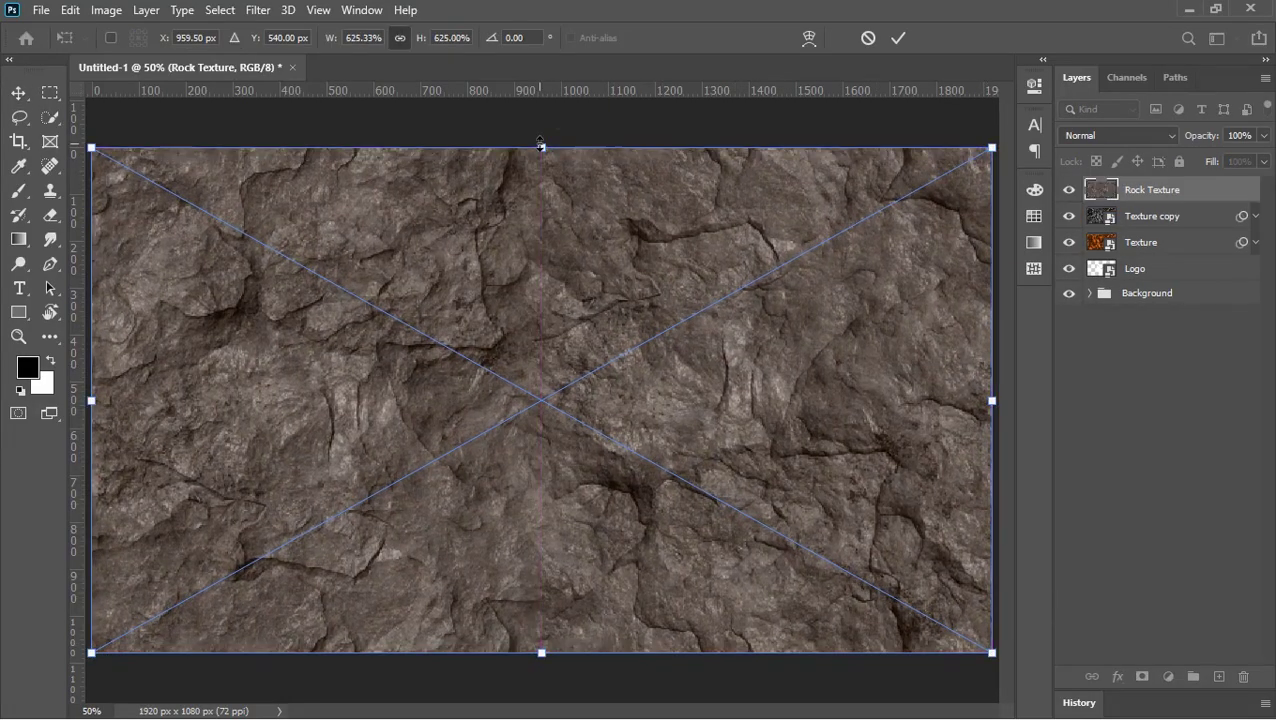
key(Return)
click(1110, 136)
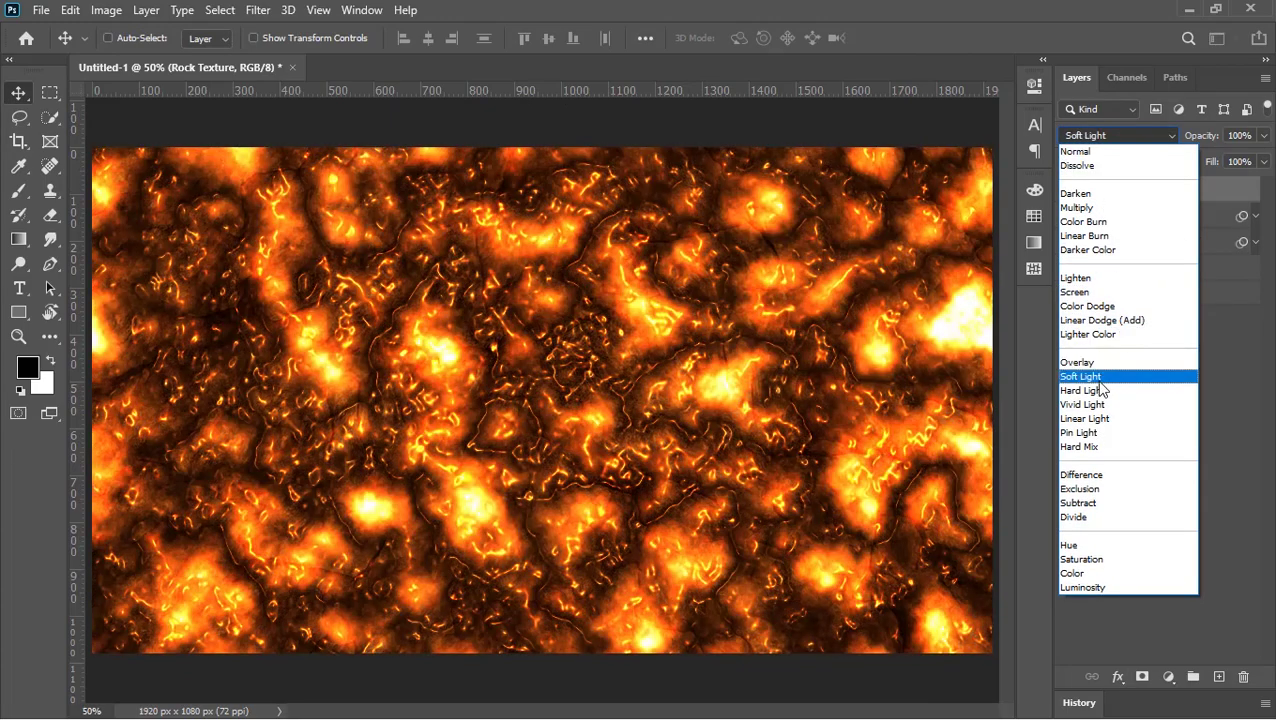
click(1100, 390)
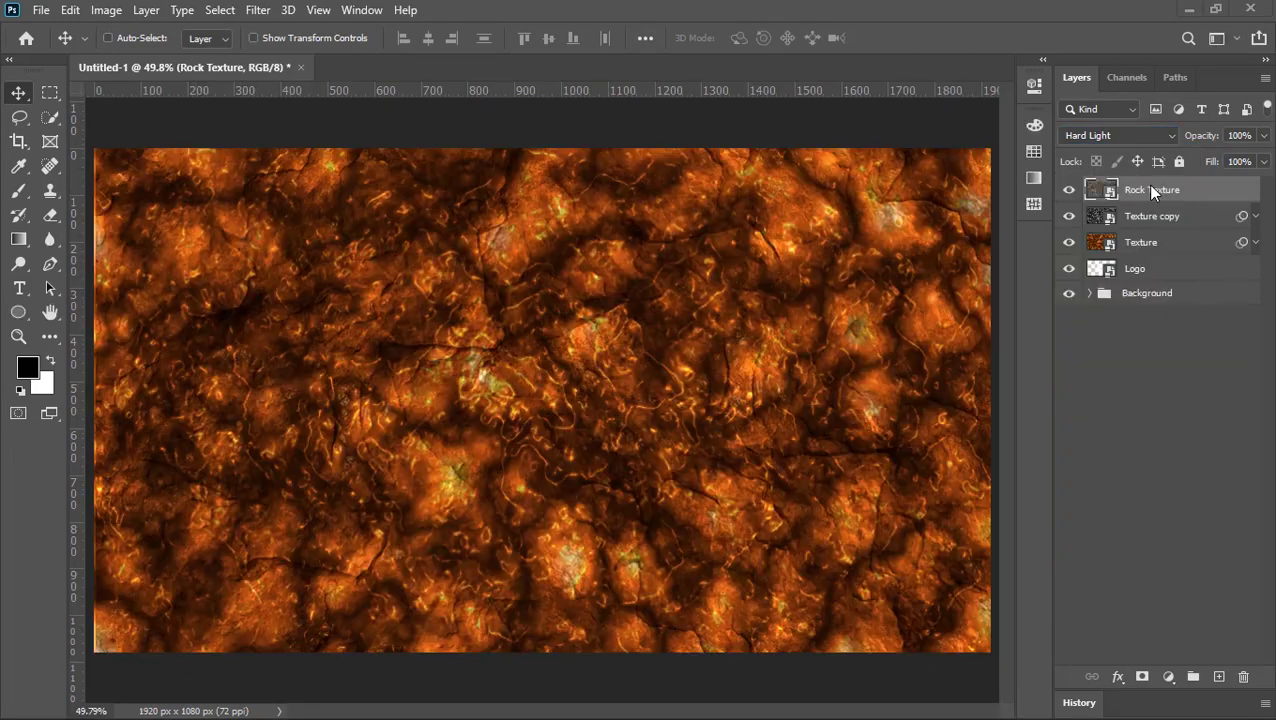
In Rock Texture's Blending Options, split the Underlying Layer white slider at 192/255
right_click(1151, 191)
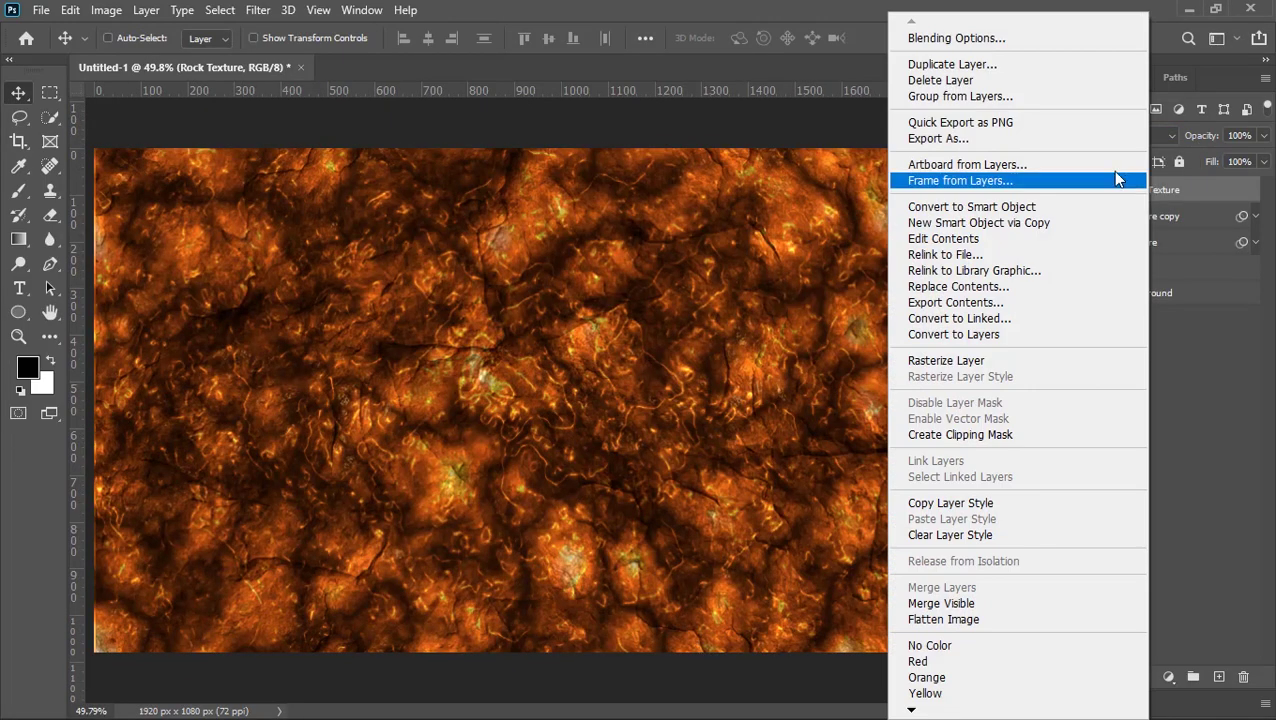
click(933, 44)
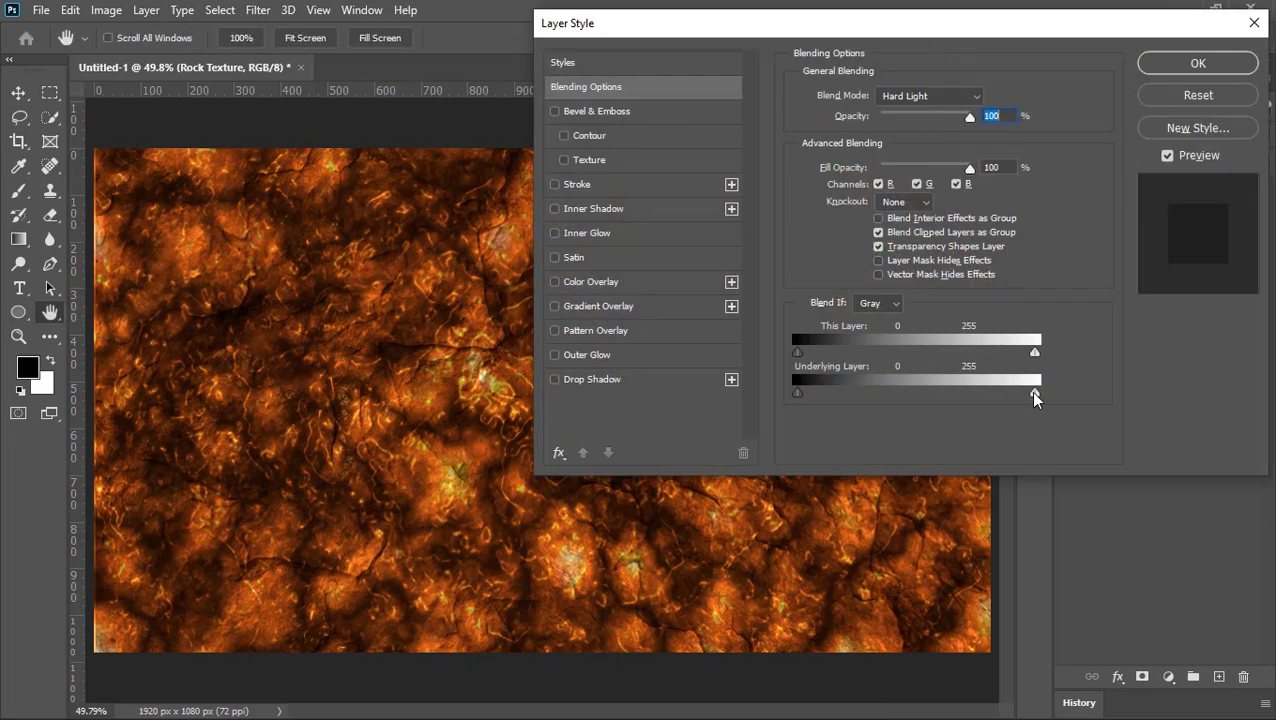
drag(1035, 397, 987, 394)
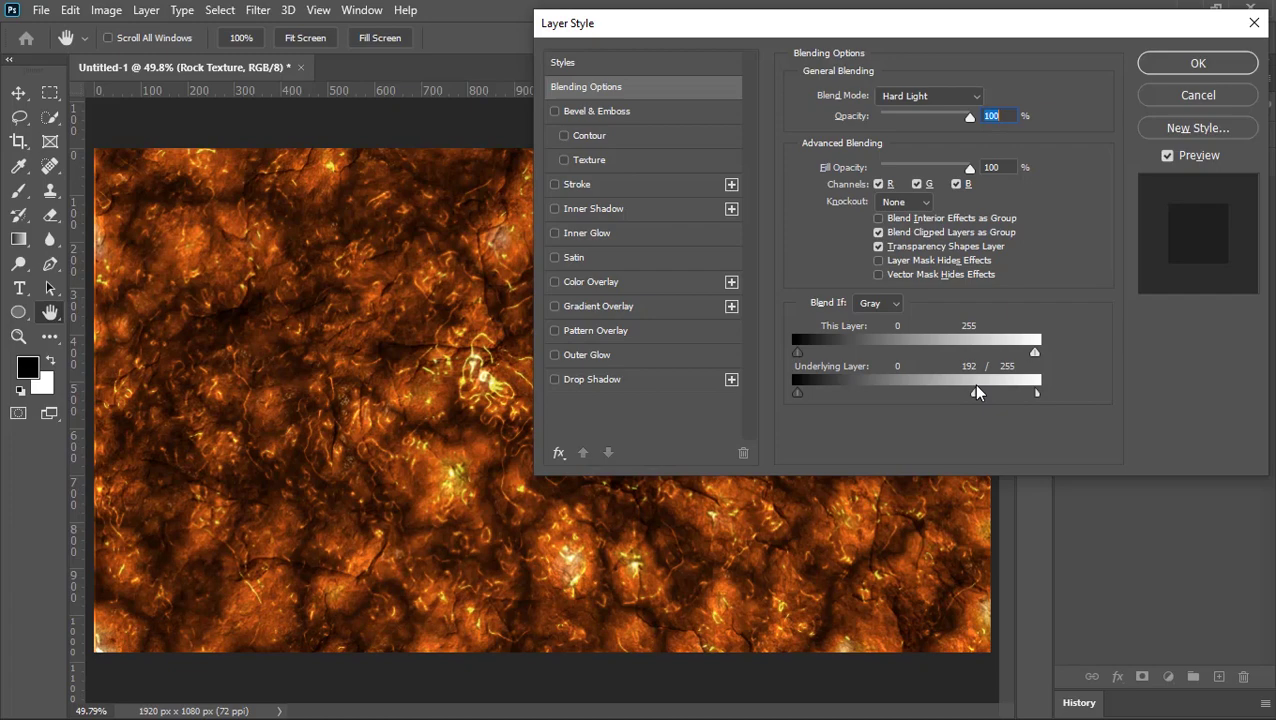
click(1184, 70)
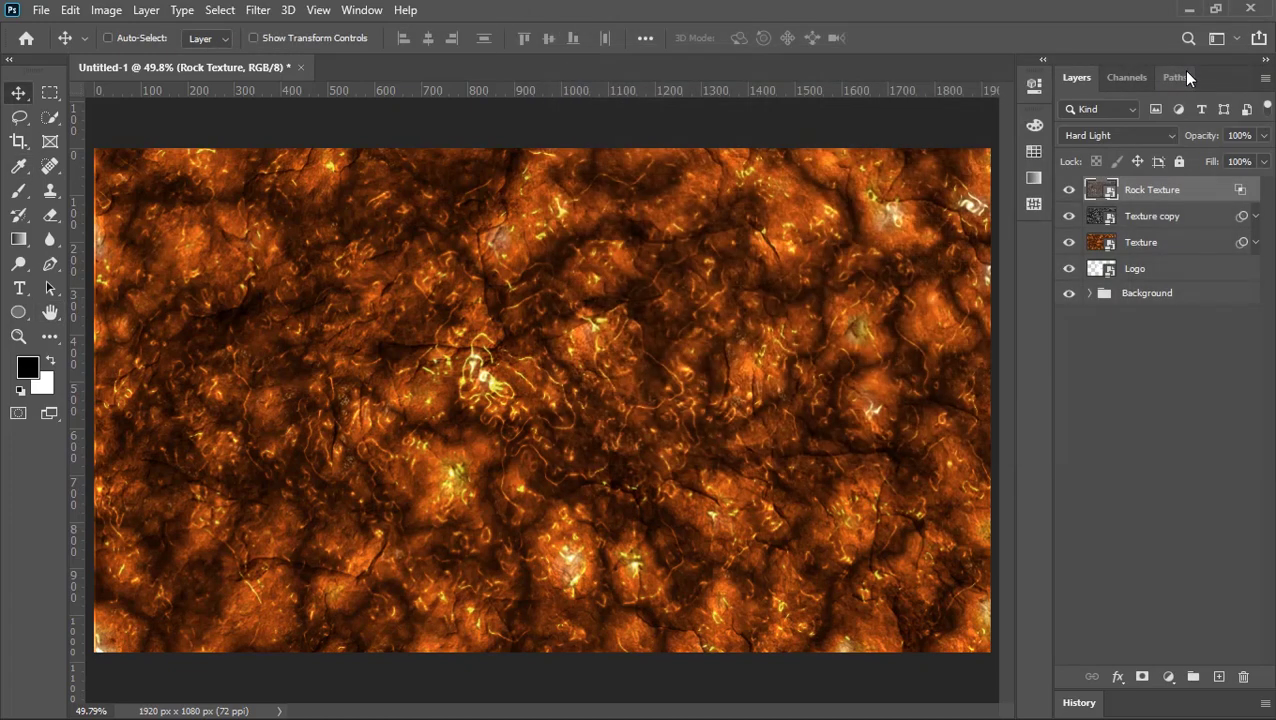
Add Curves 1 above Rock Texture, lifting the shadows and moving the white point inward
click(1166, 676)
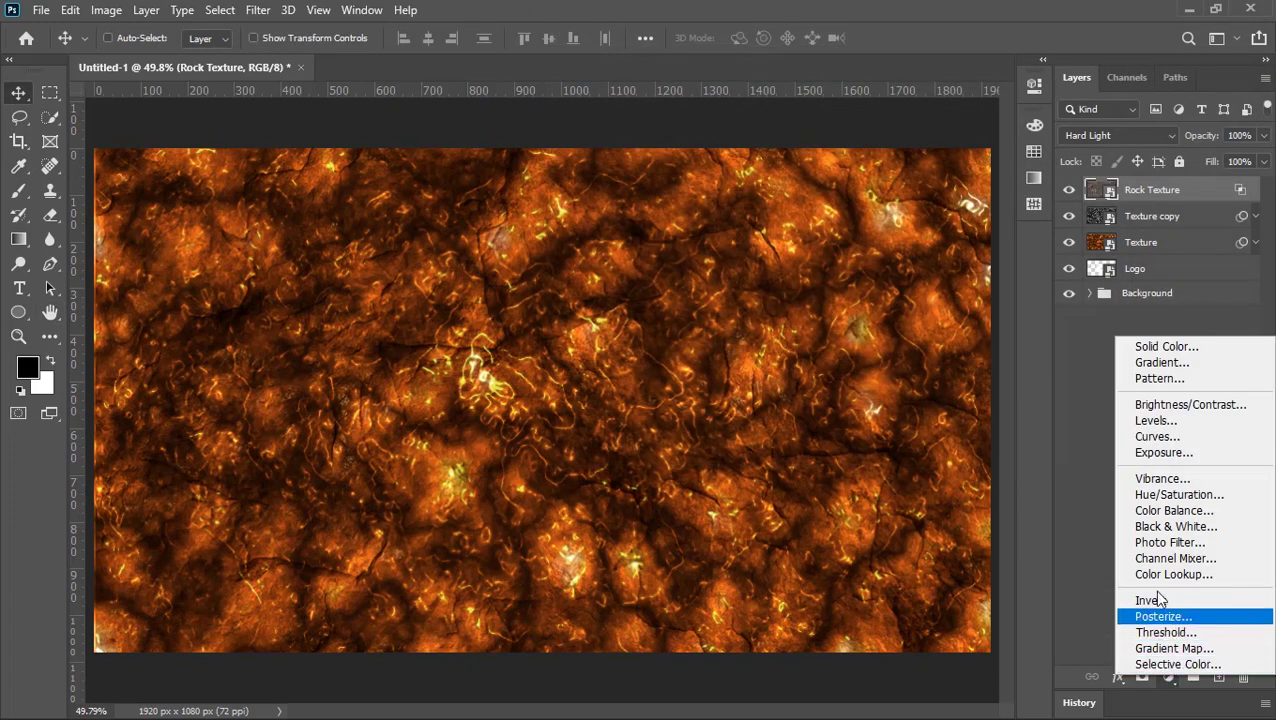
click(1150, 440)
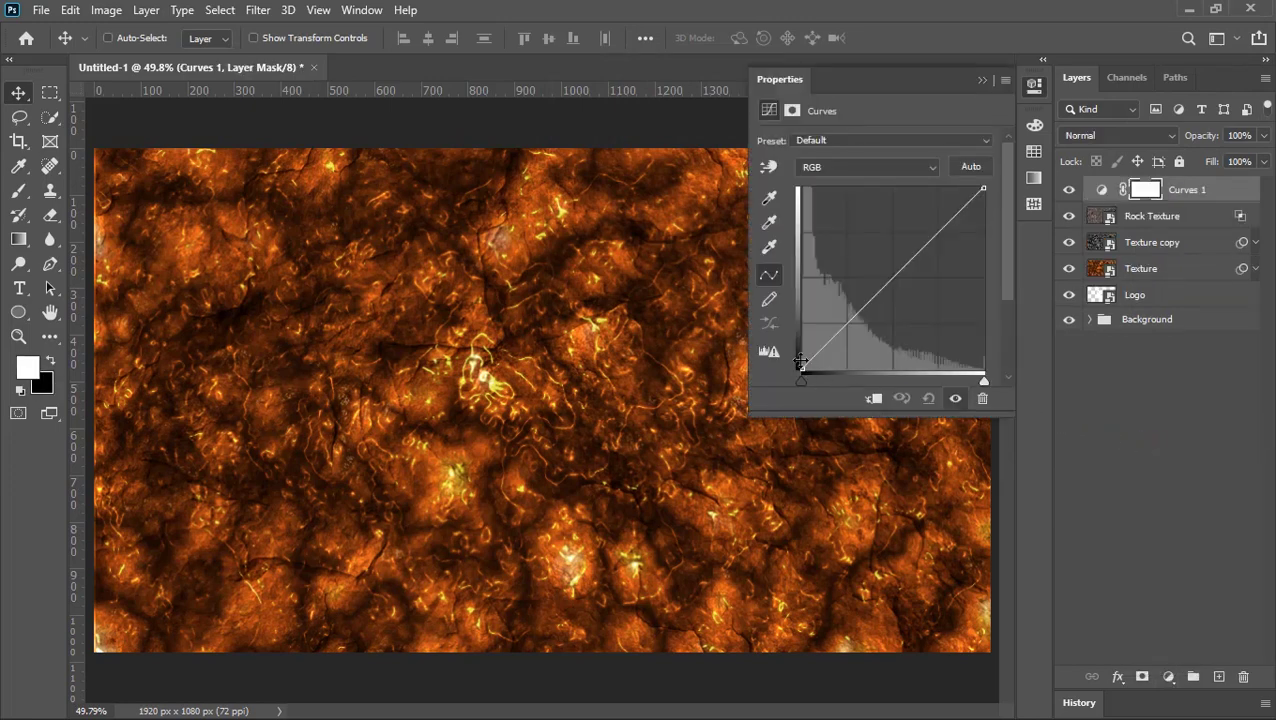
drag(801, 367, 801, 349)
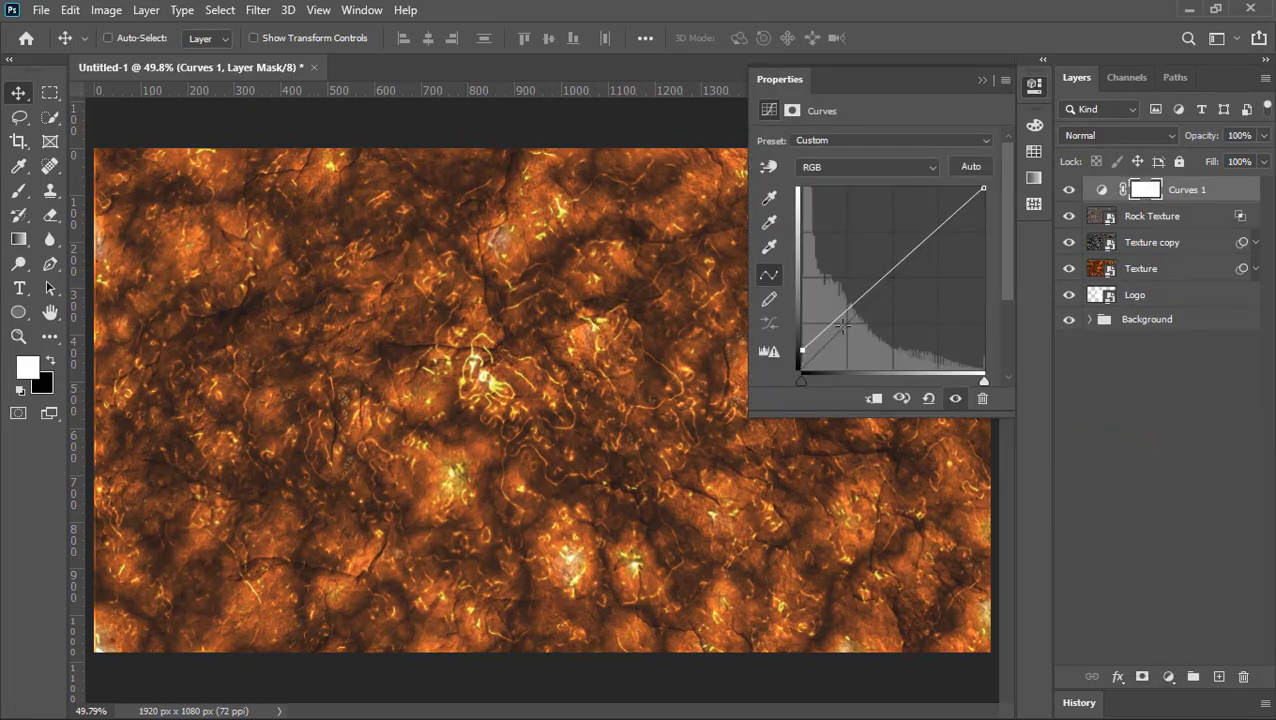
drag(850, 306, 844, 321)
drag(930, 234, 934, 230)
drag(983, 188, 975, 188)
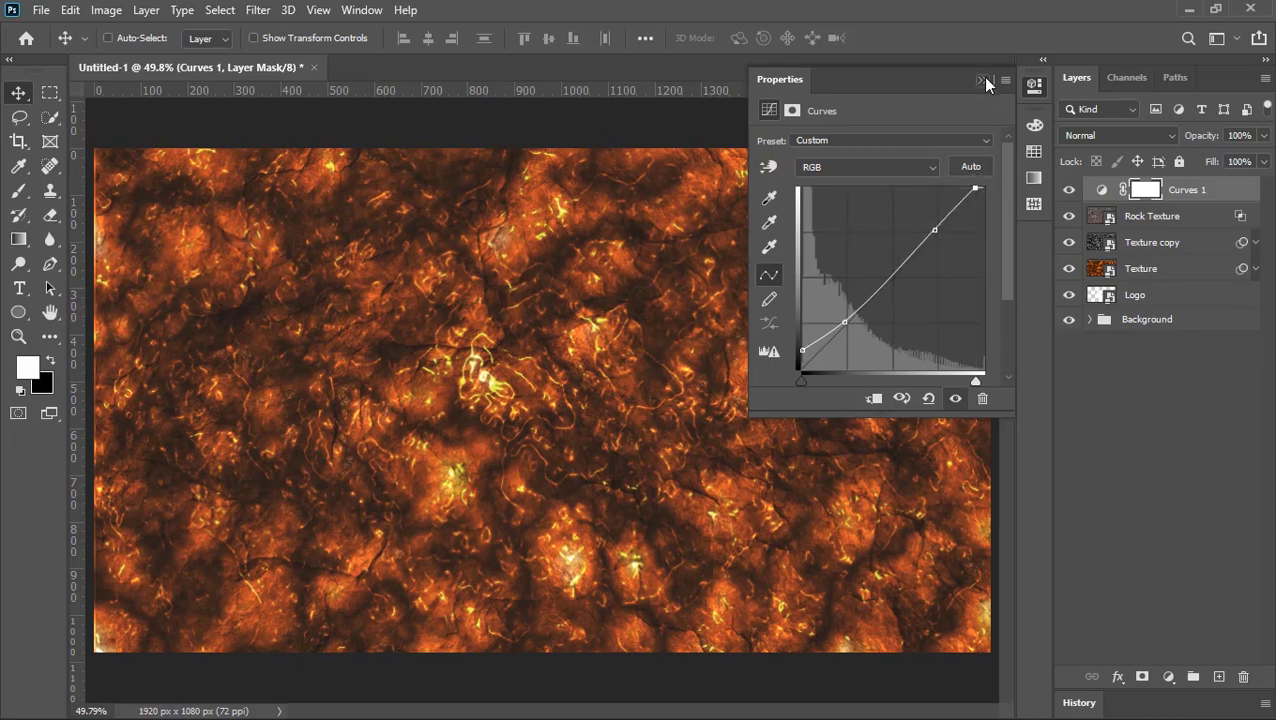
click(983, 80)
Add a dithered Gradient Map layer and set its left colour stop to #f33737
click(1168, 677)
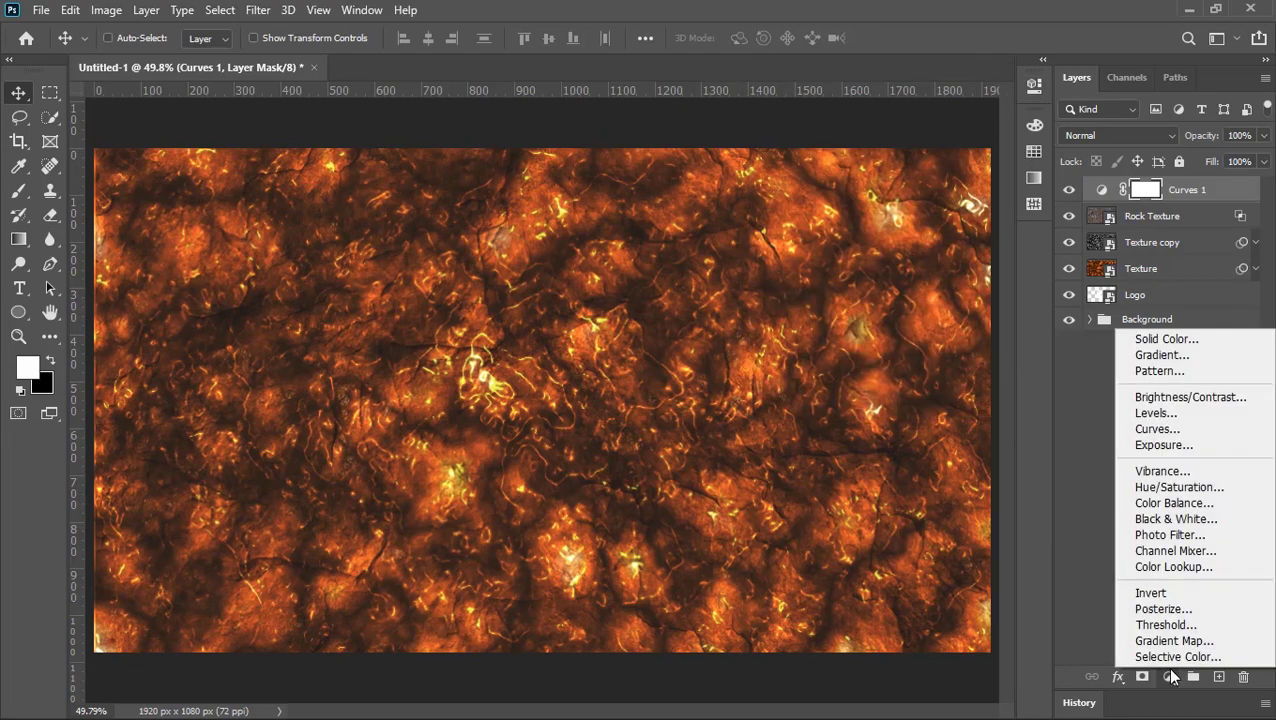
click(1172, 641)
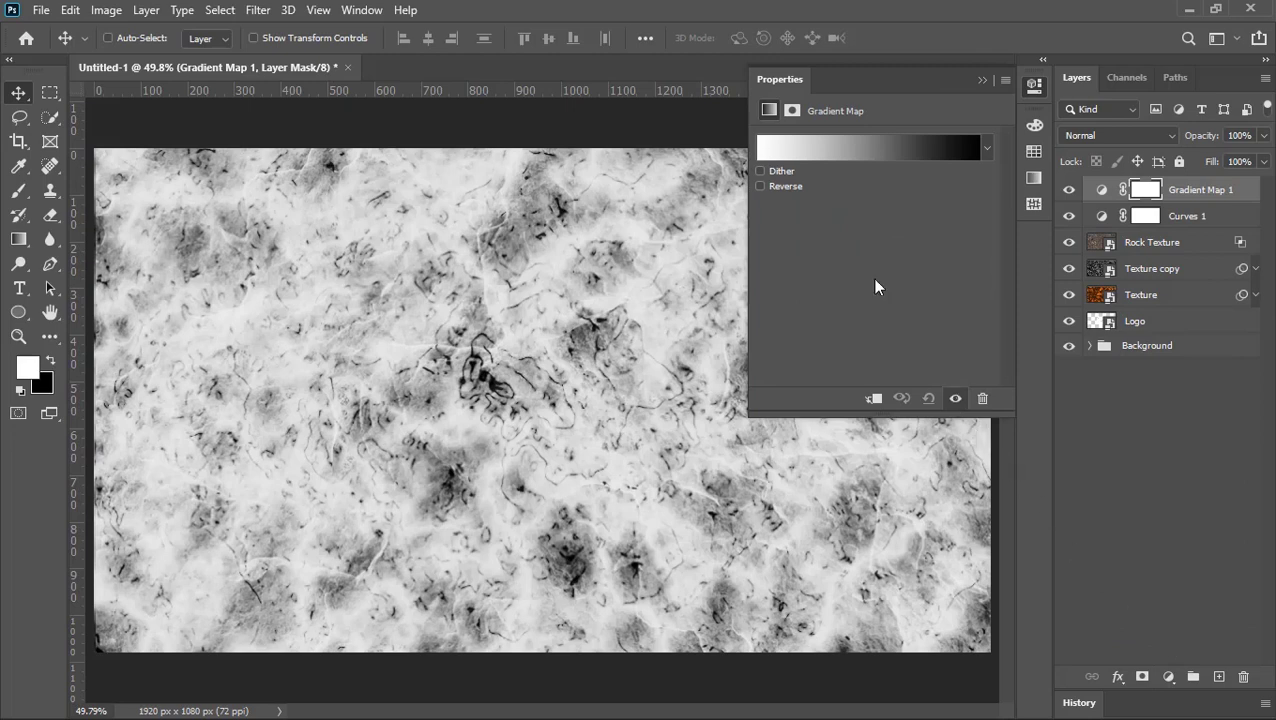
click(775, 174)
click(784, 150)
click(714, 395)
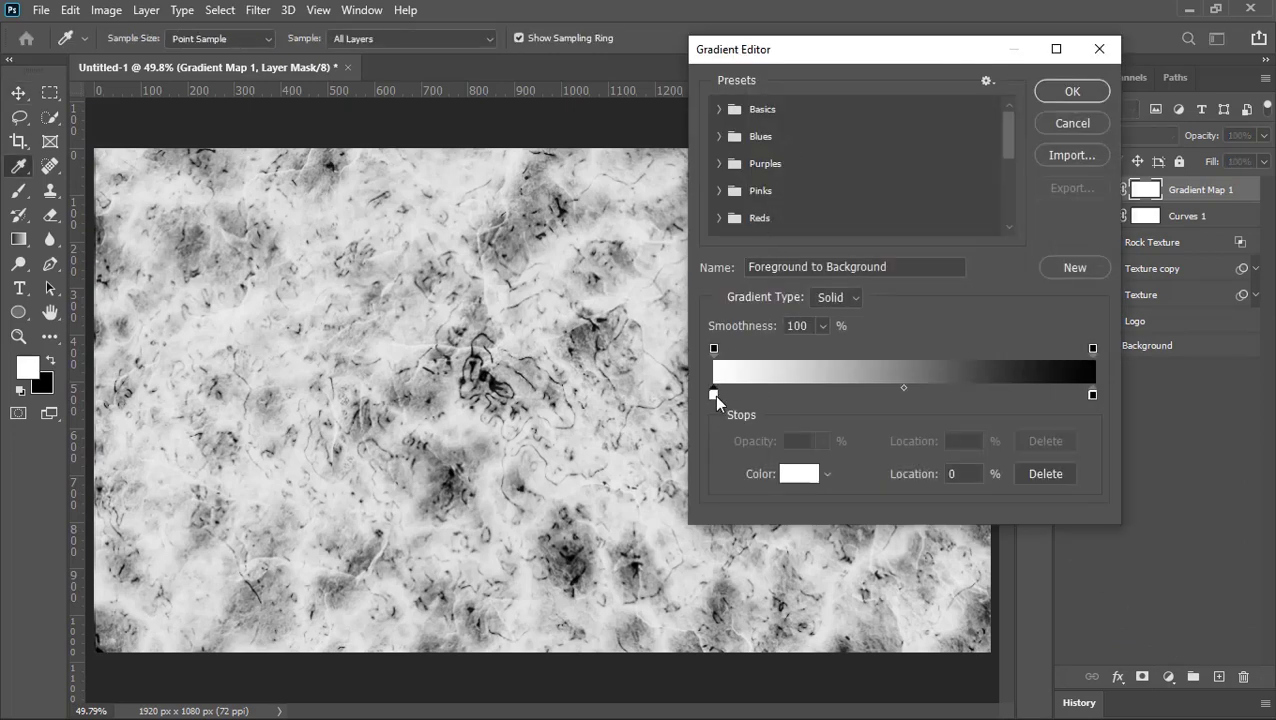
click(799, 474)
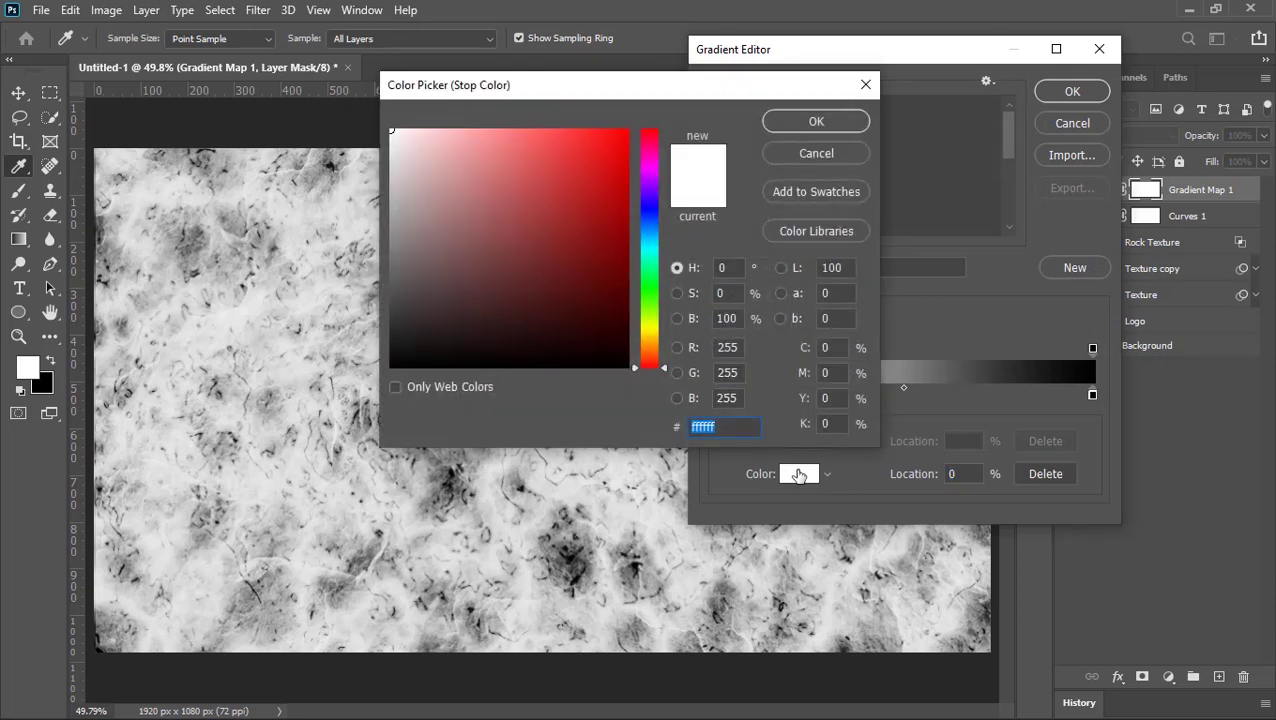
text(f3737)
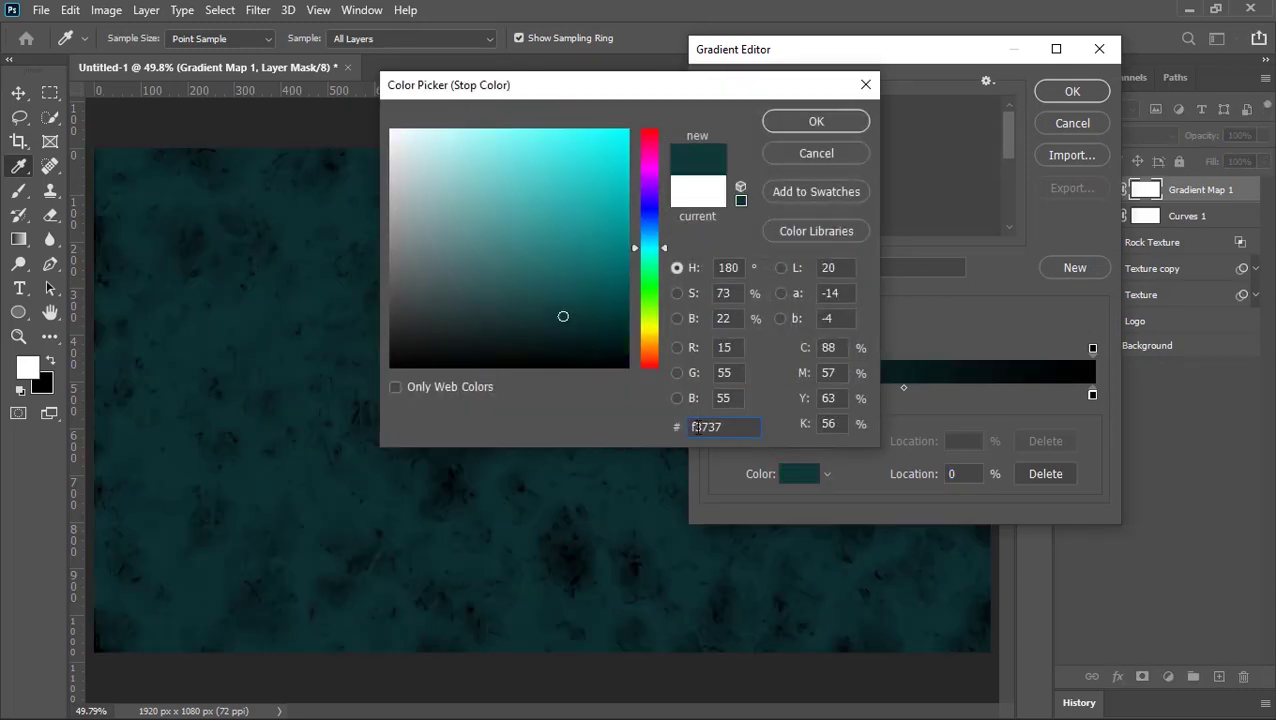
click(697, 426)
text(3)
key(Return)
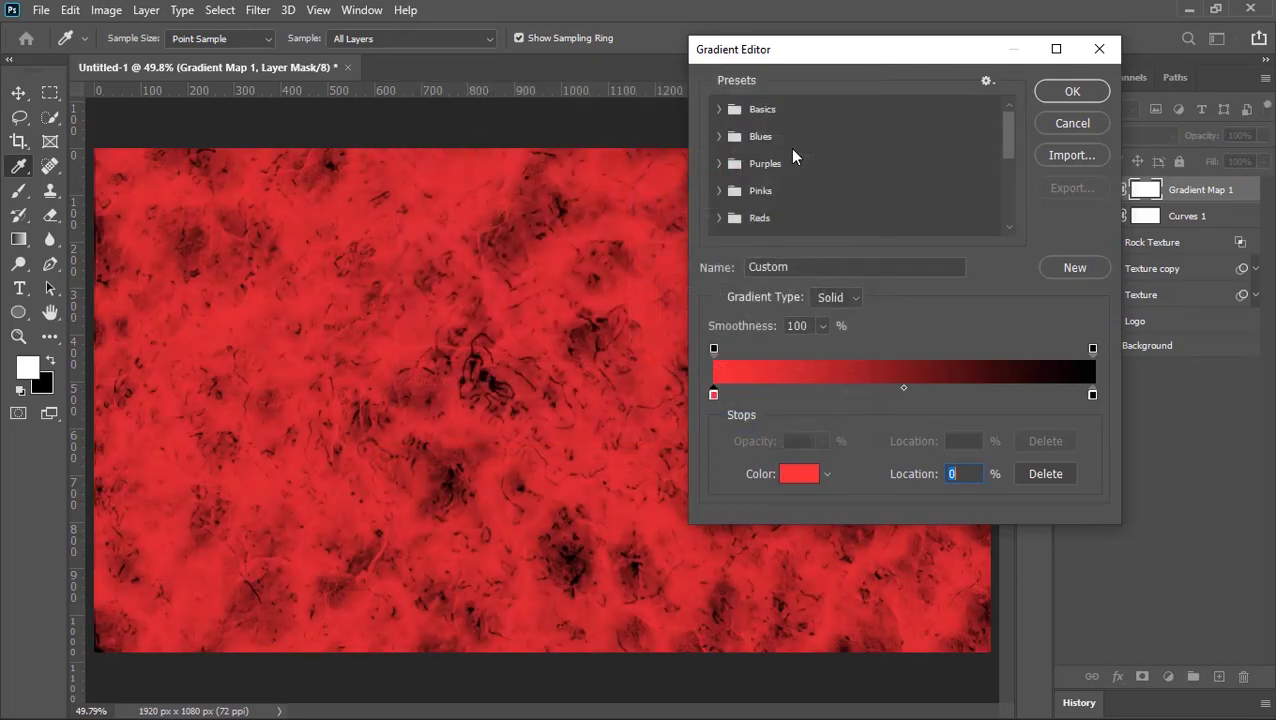
Set the right gradient stop to #ffc000 and accept the red-to-yellow gradient
click(1092, 395)
click(801, 476)
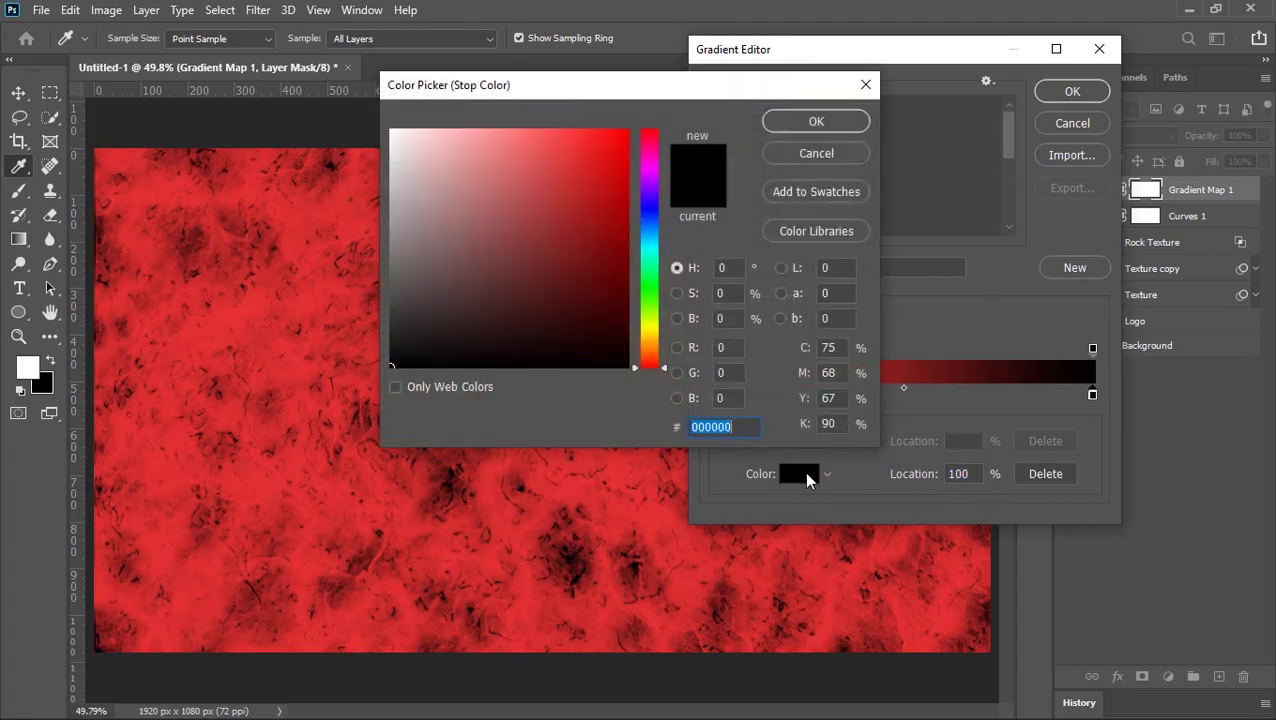
text(ffc000)
click(817, 121)
click(1073, 92)
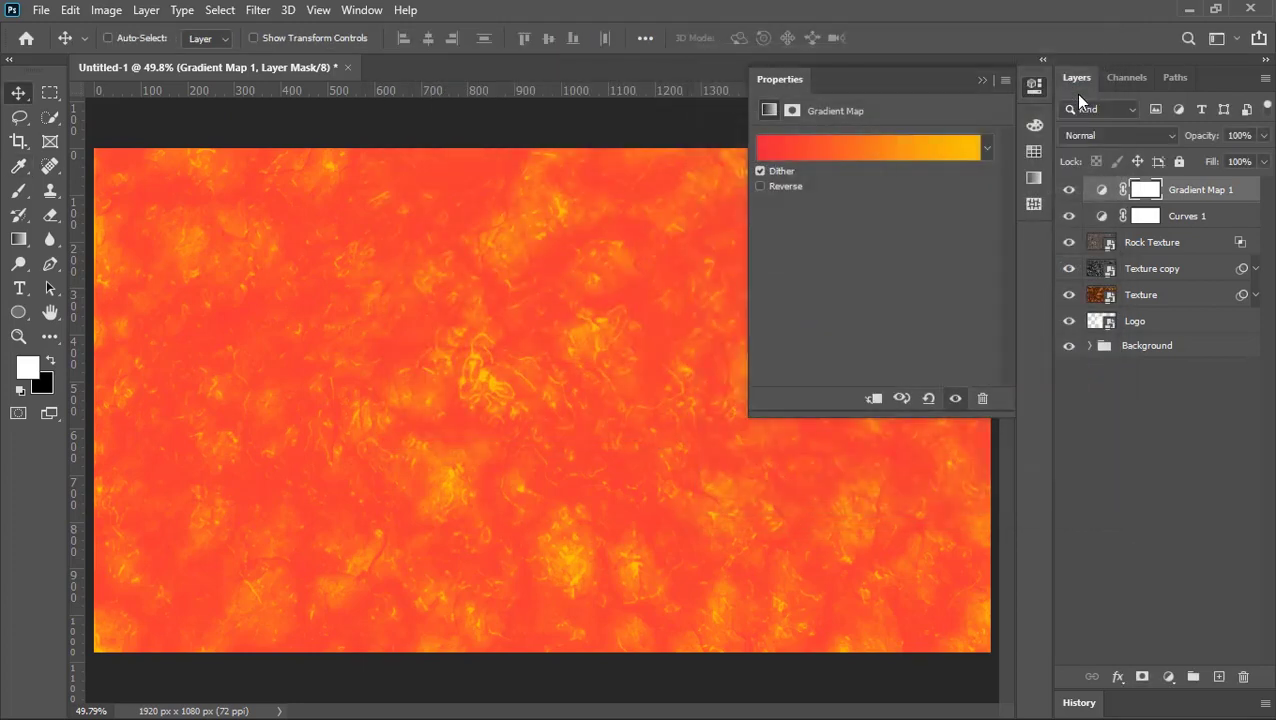
click(982, 79)
Blend the Gradient Map in Multiply at 40% opacity
click(1100, 137)
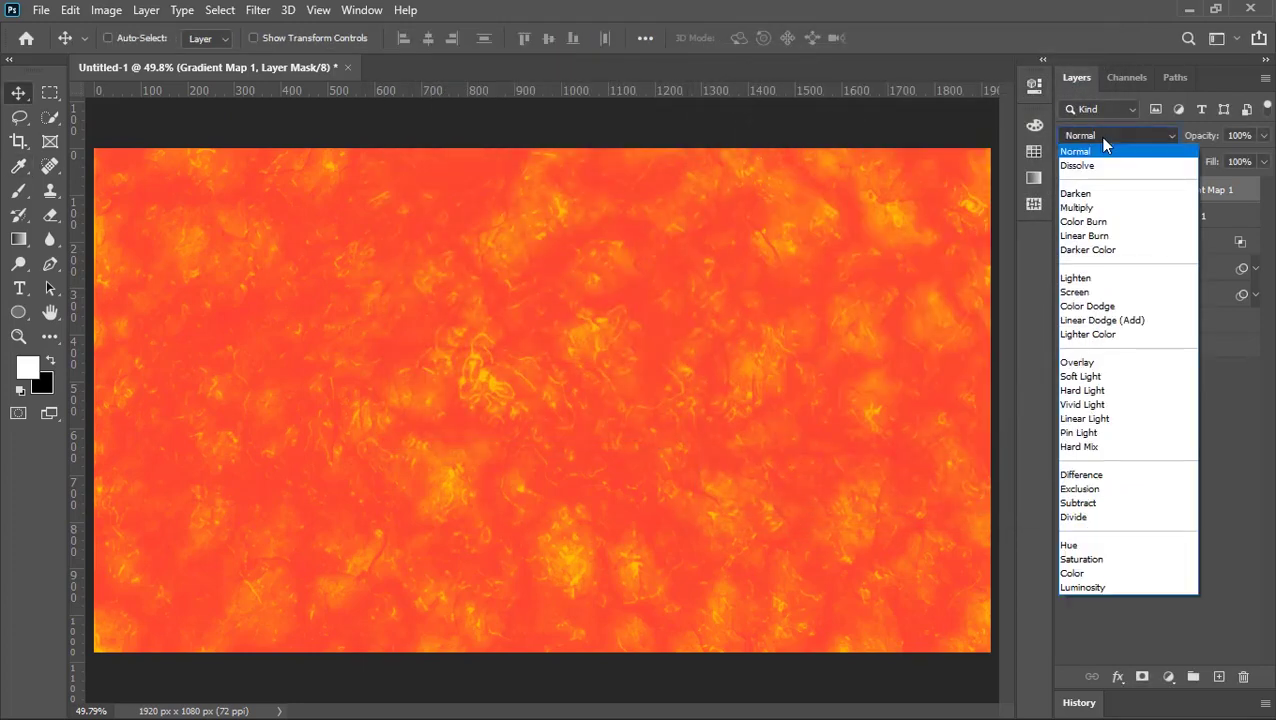
click(1085, 205)
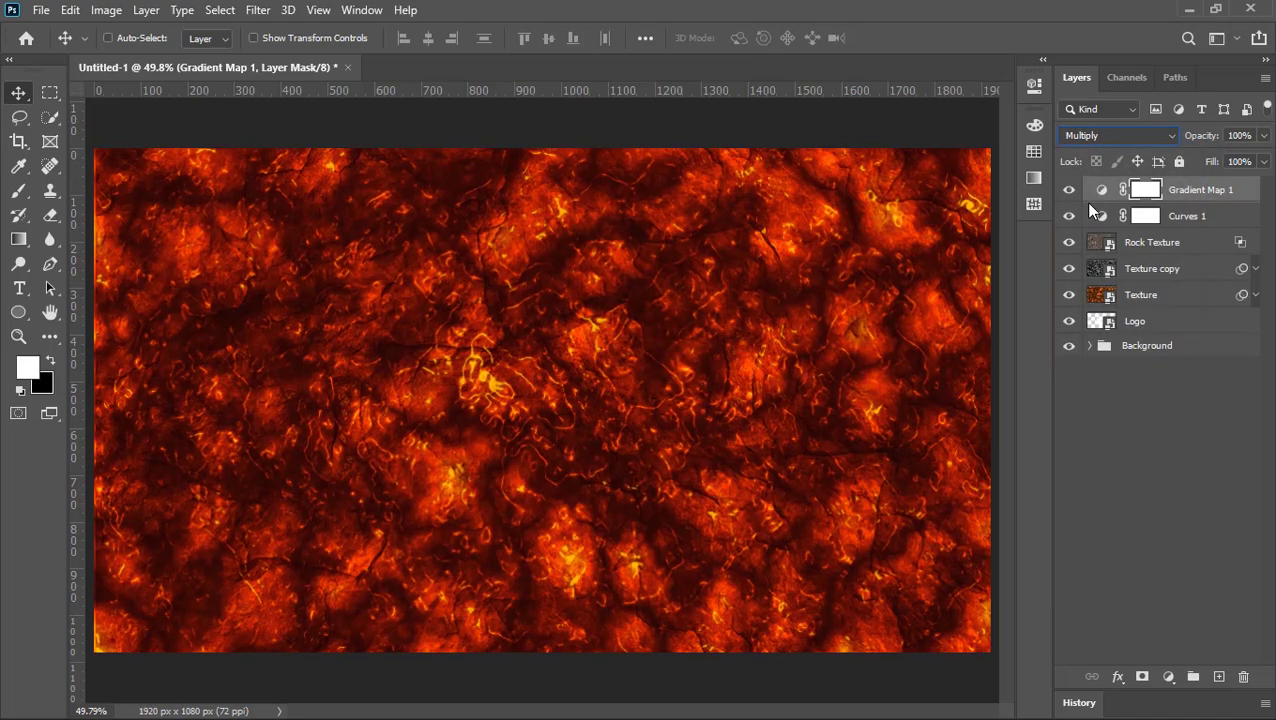
click(1240, 135)
text(40)
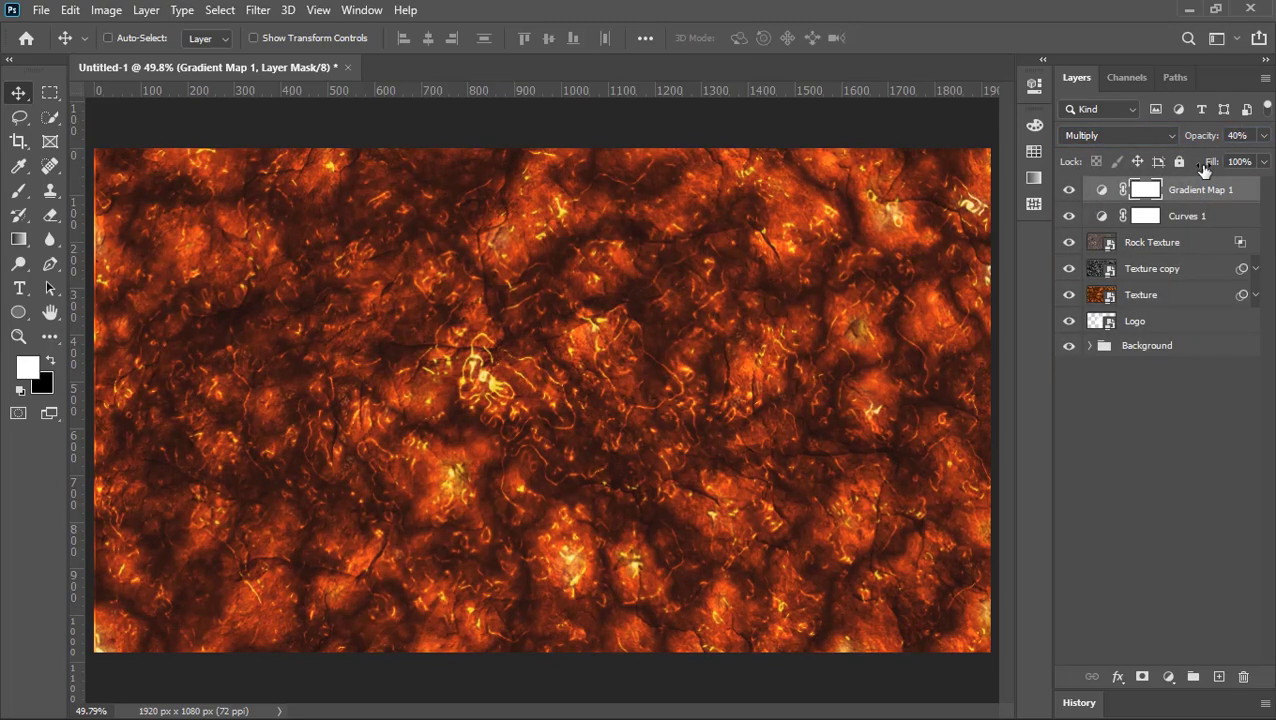
Convert the lava layers, Gradient Map 1 through Texture, into one smart object named Lawa Texture
shift+click(1171, 298)
right_click(1171, 298)
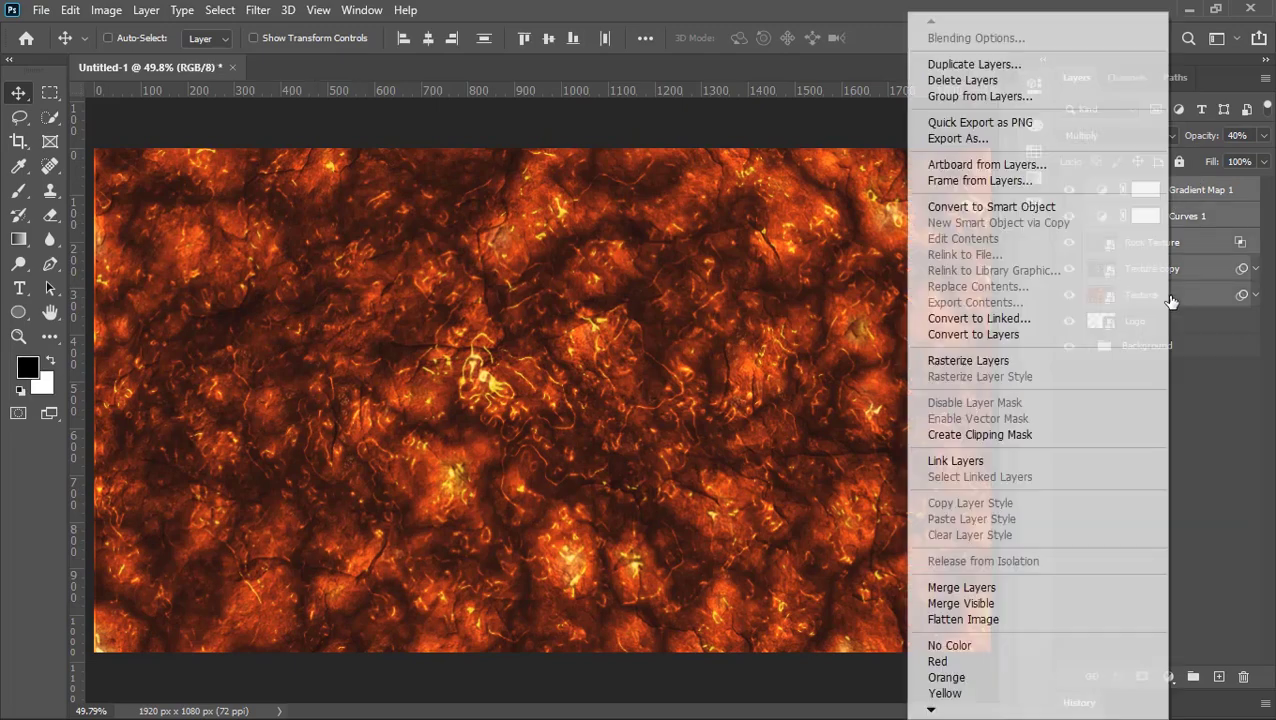
click(1075, 208)
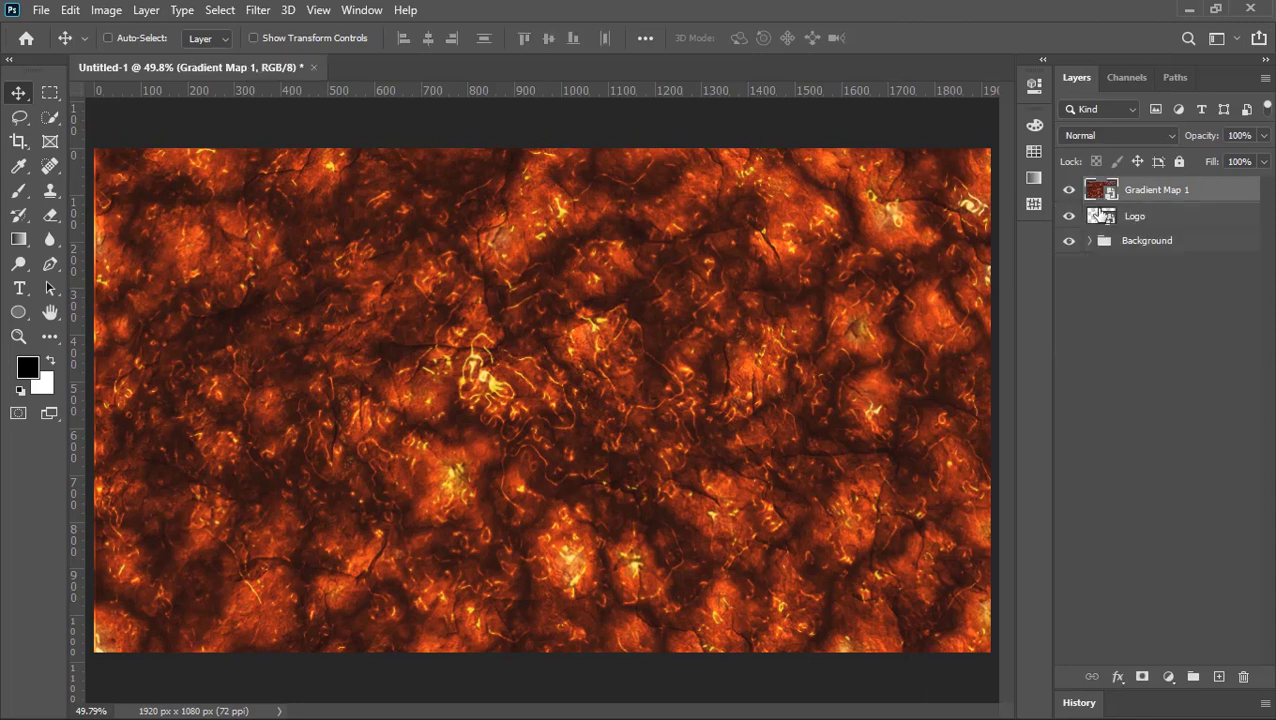
text(Lawa Texture)
key(Return)
Clip Lawa Texture to the Logo layer as a clipping mask
right_click(1140, 196)
click(1003, 434)
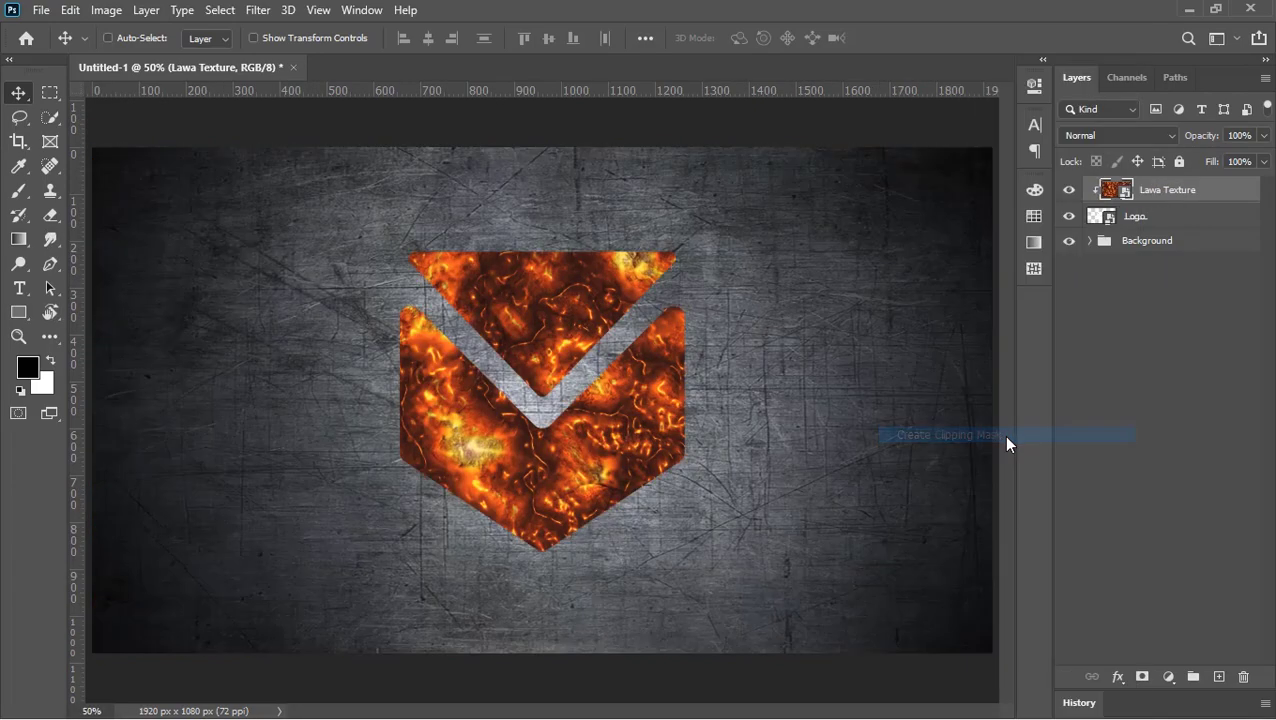
click(1160, 223)
Add Bevel & Emboss to the Logo layer with angle 145 and altitude 45
right_click(1170, 226)
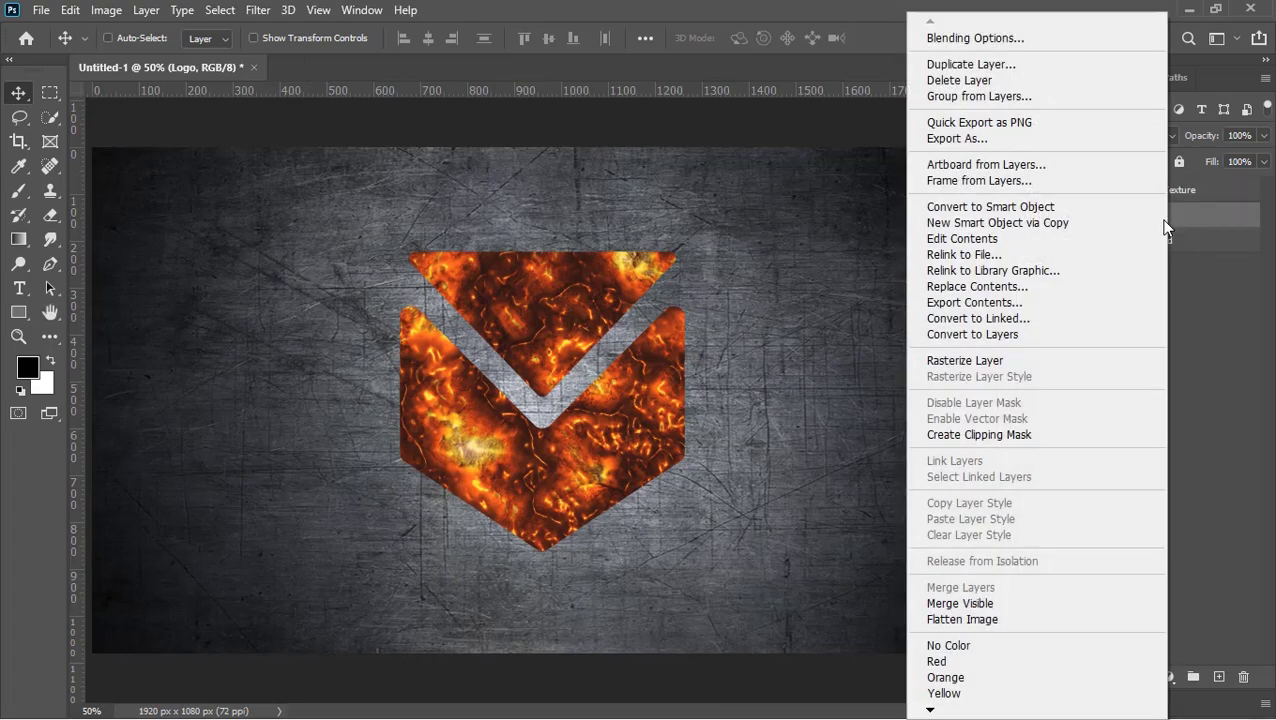
click(992, 44)
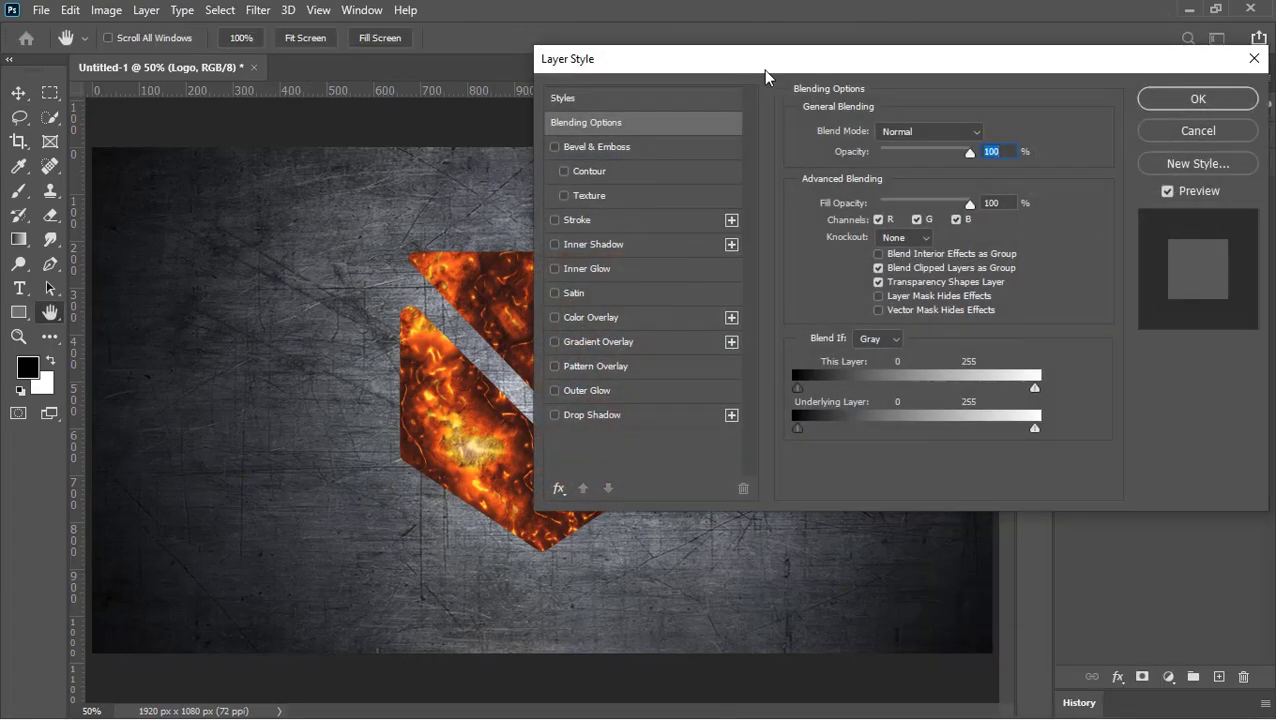
drag(764, 69, 861, 57)
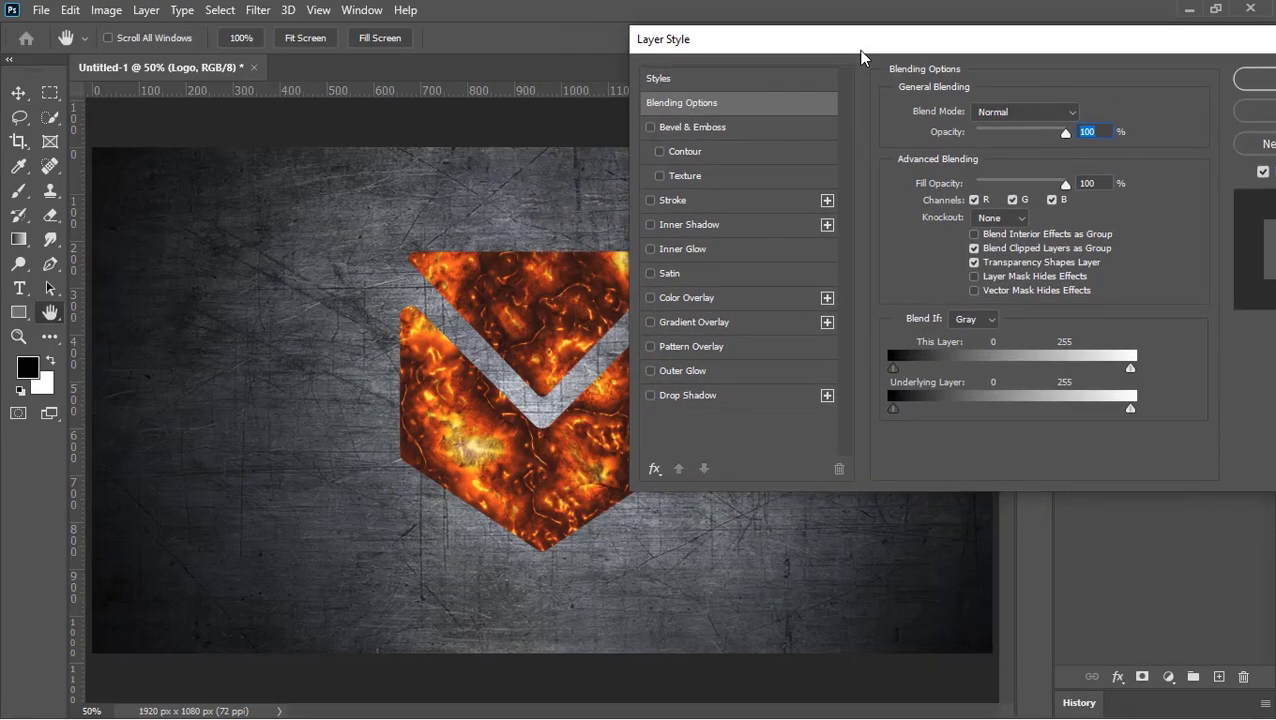
click(716, 131)
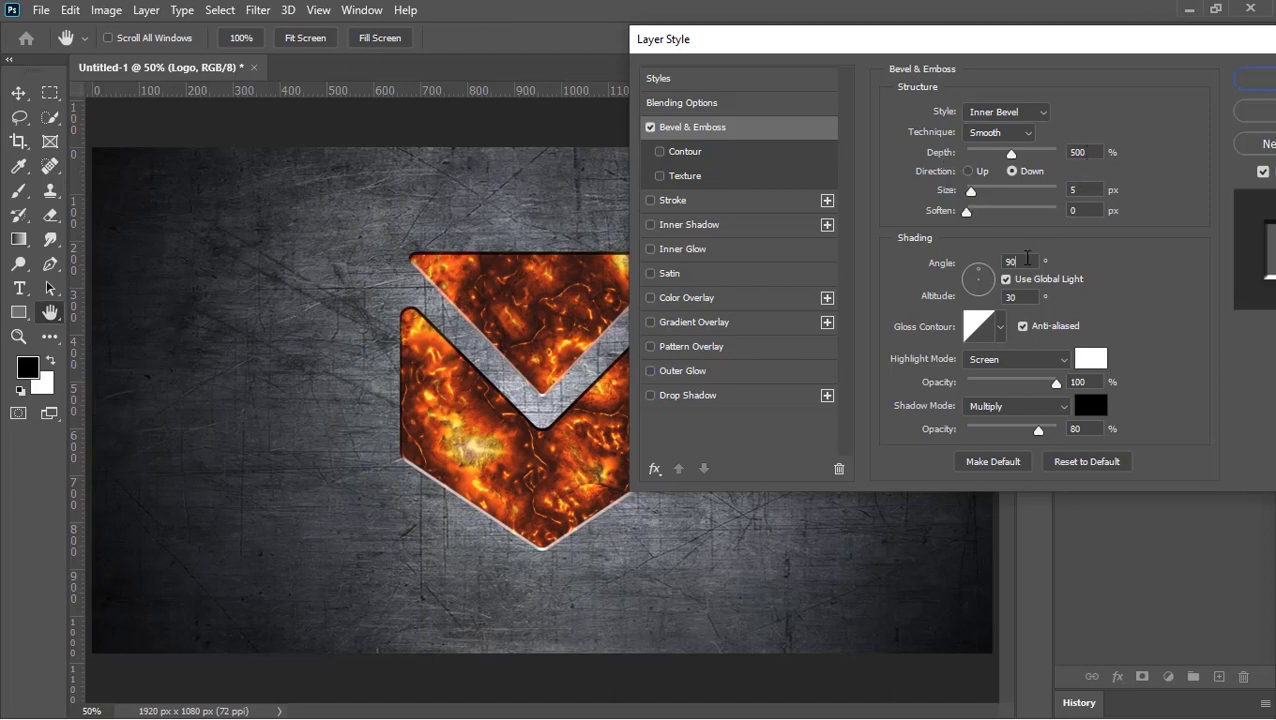
double_click(1027, 258)
text(145)
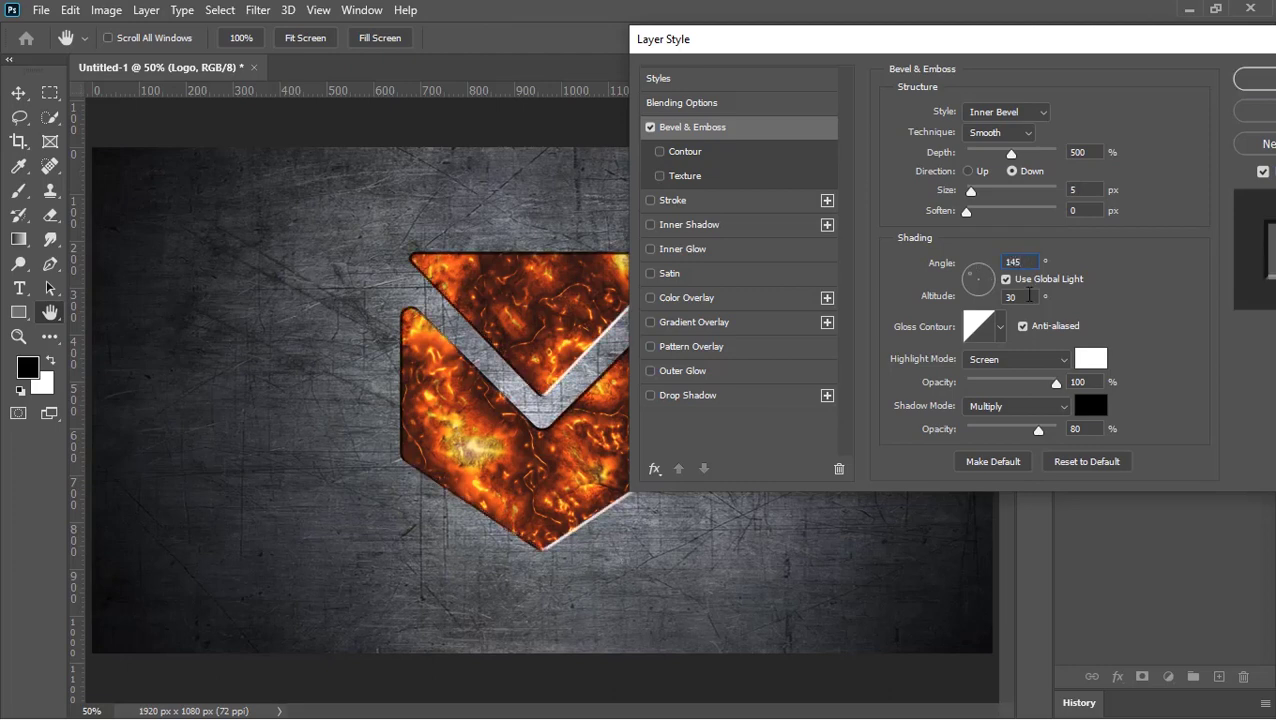
double_click(1029, 295)
text(45)
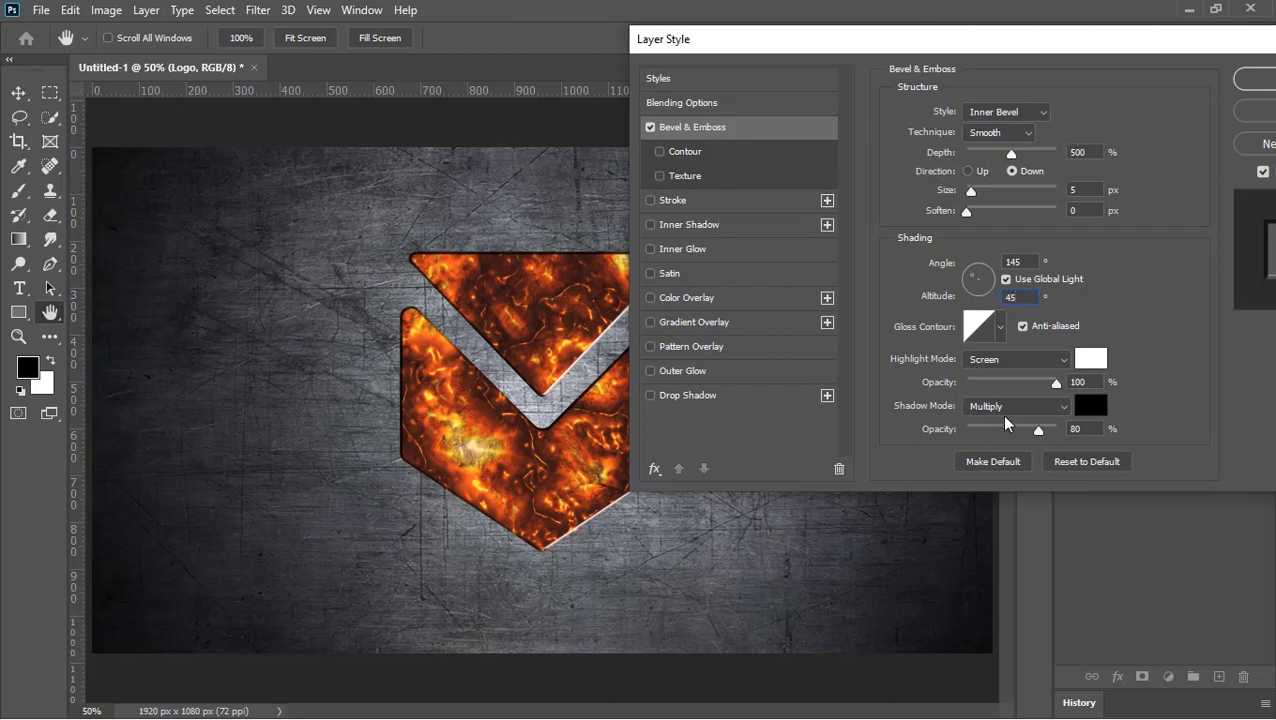
Add an Inner Shadow to the logo and apply both layer effects
click(730, 224)
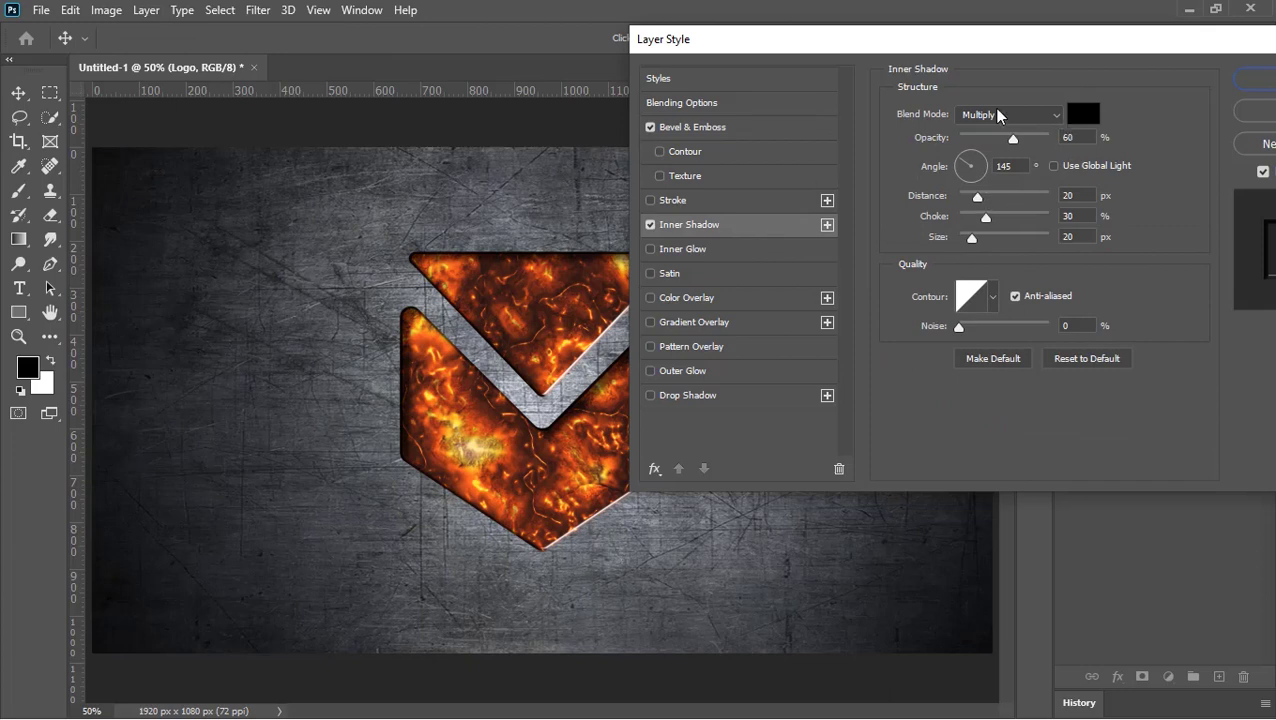
click(1082, 138)
drag(1120, 45, 946, 165)
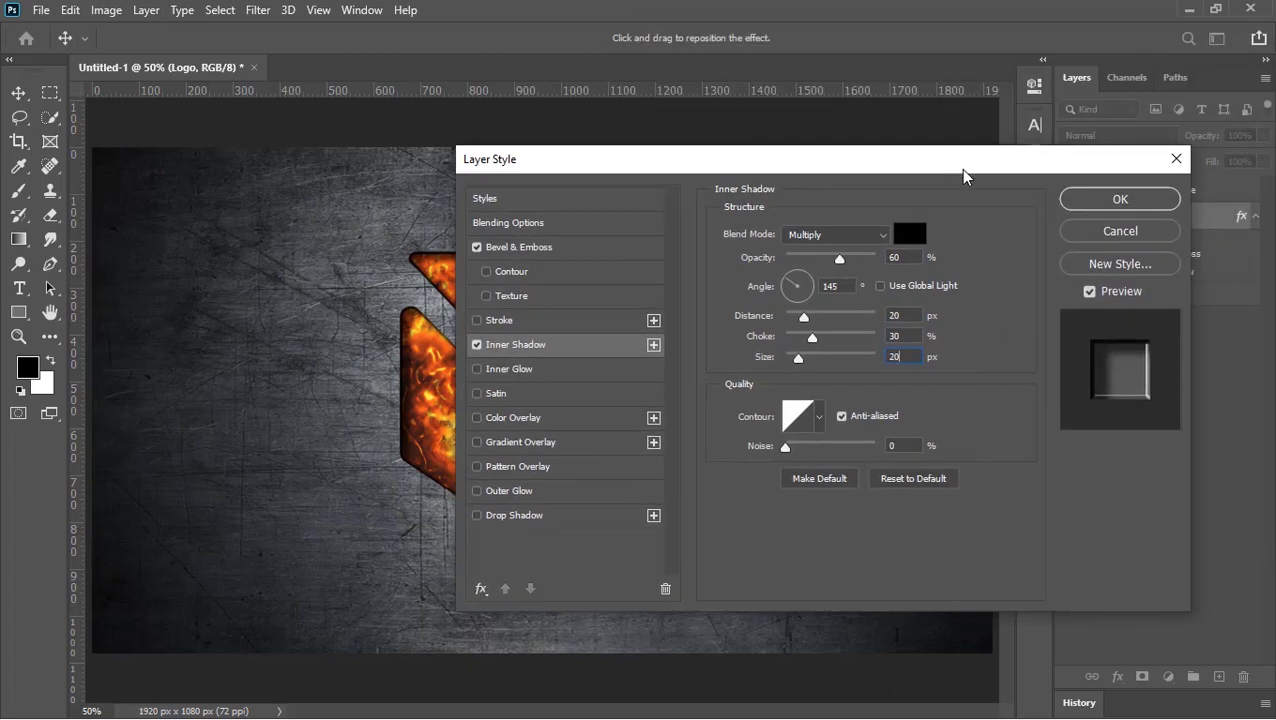
click(1094, 202)
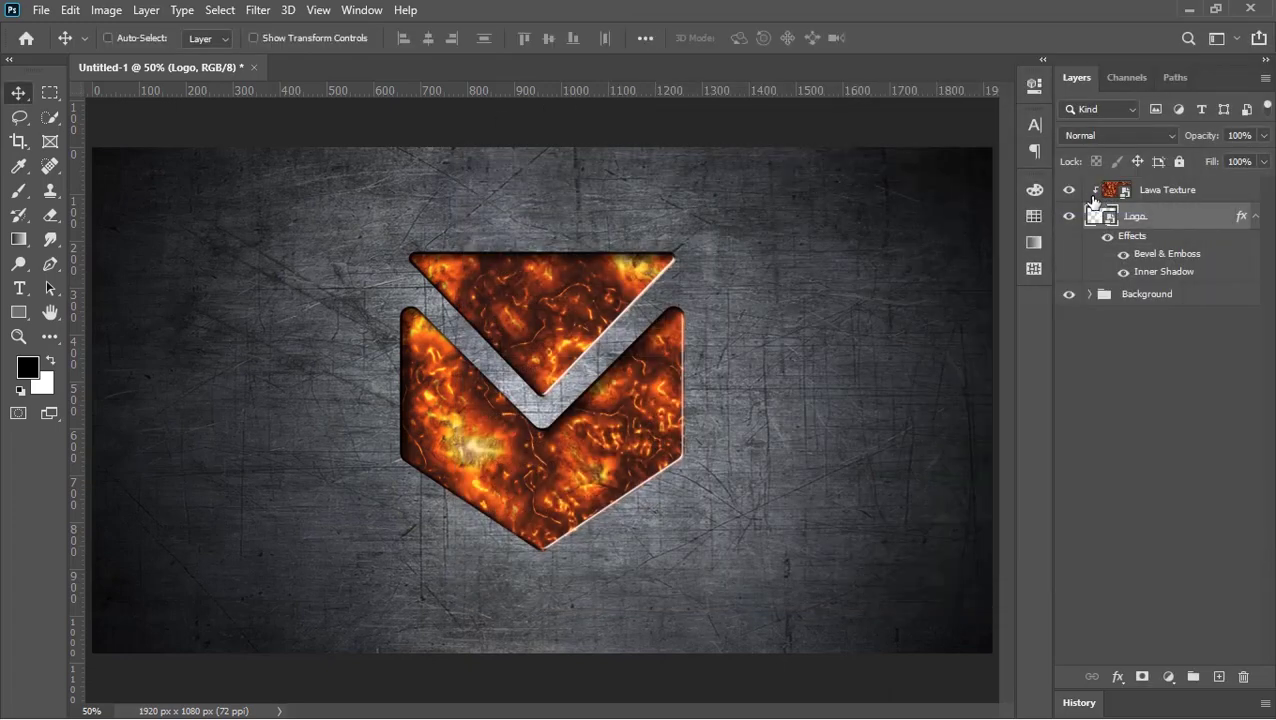
Group the Lawa Texture and Logo layers into a group named Hot Logo
click(1255, 217)
click(1213, 199)
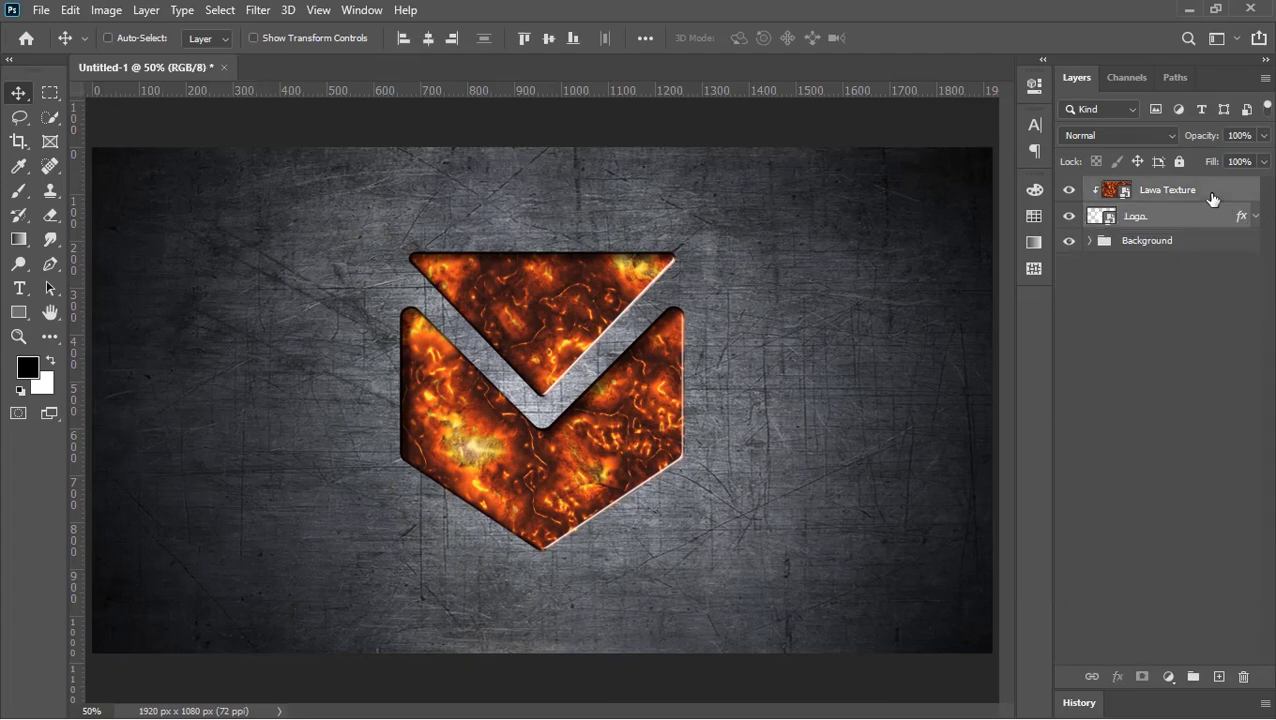
key(ctrl+g)
double_click(1143, 188)
text(Hot Logo)
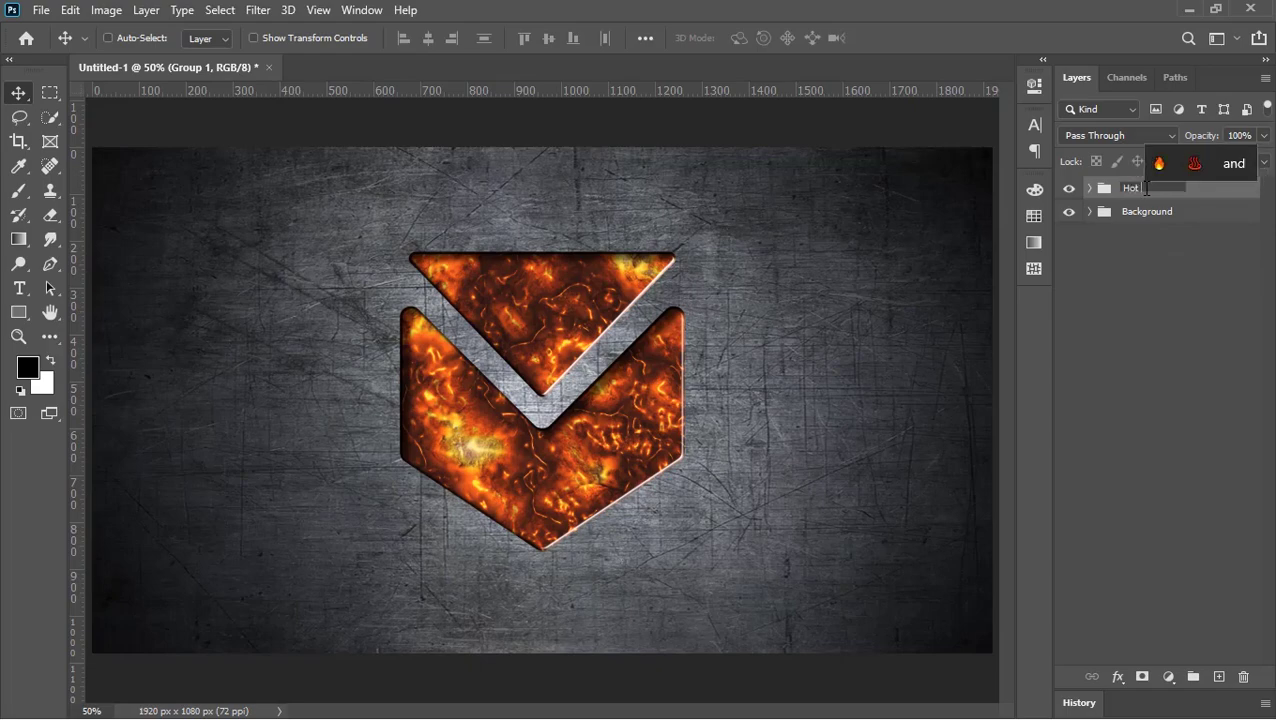
key(Return)
Give the Hot Logo group an Outer Bevel with depth 200 and size 20
right_click(1145, 195)
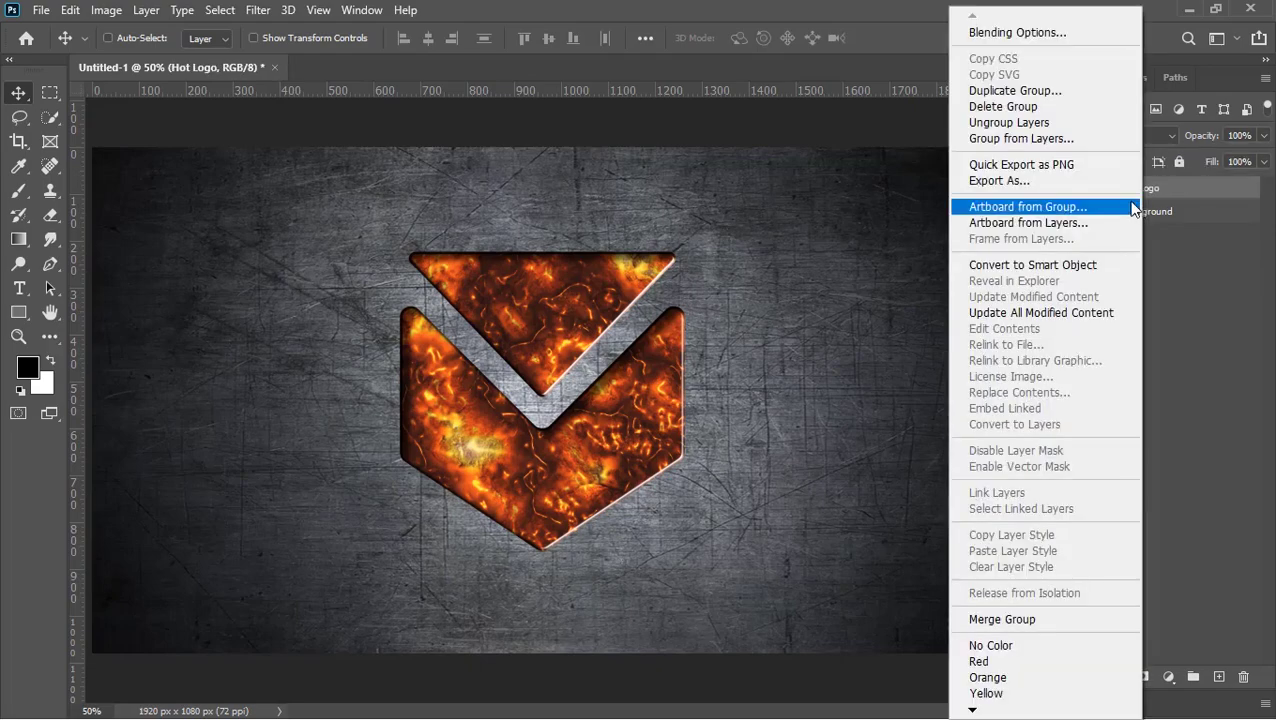
click(1027, 36)
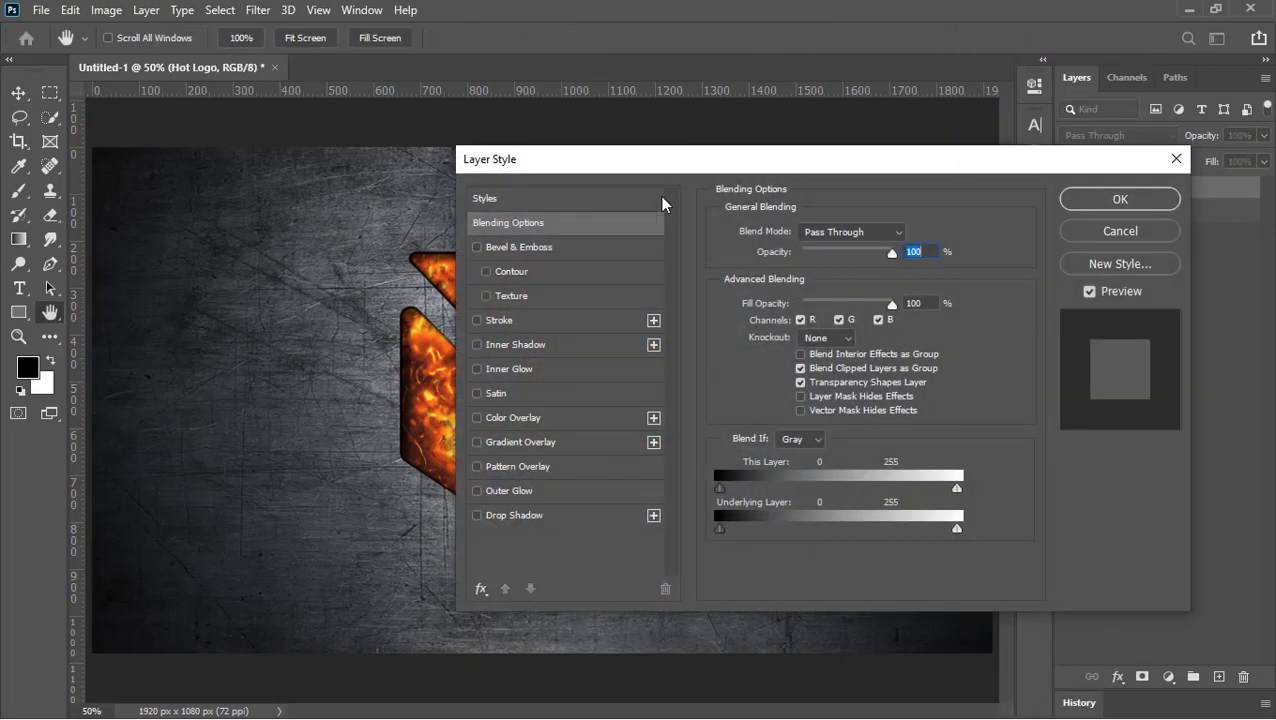
drag(689, 160, 856, 80)
click(720, 160)
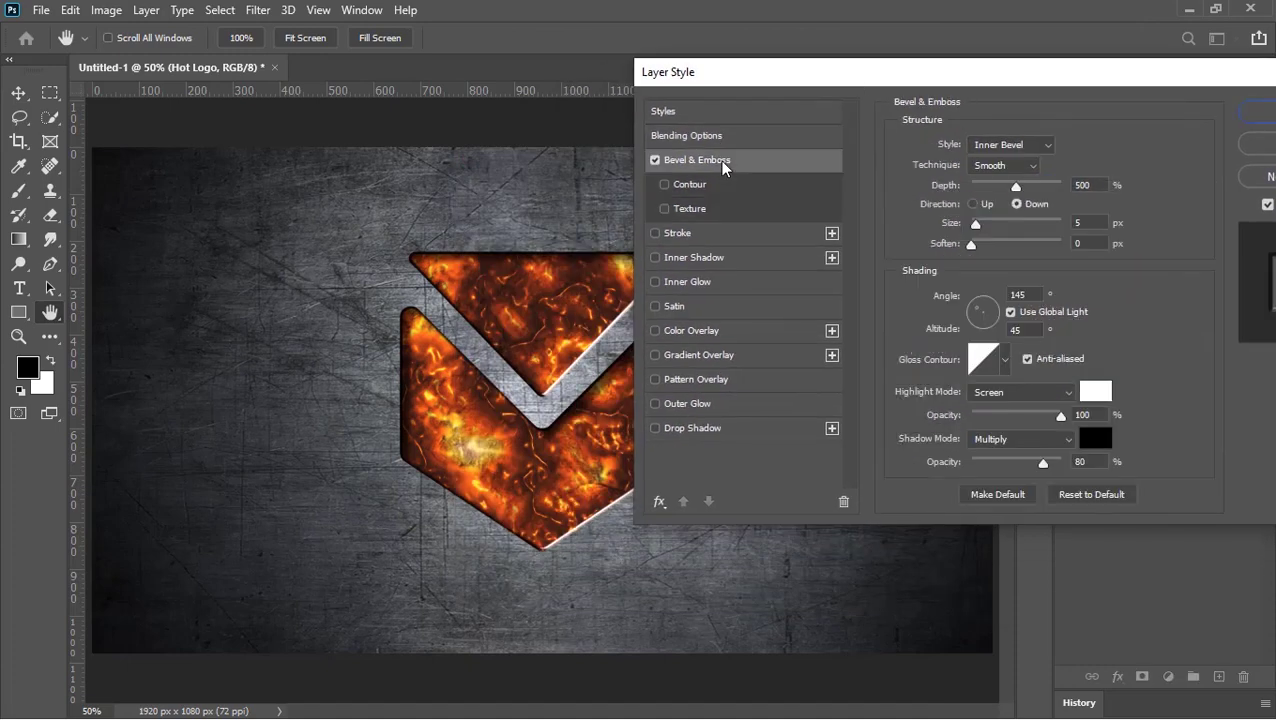
click(1018, 148)
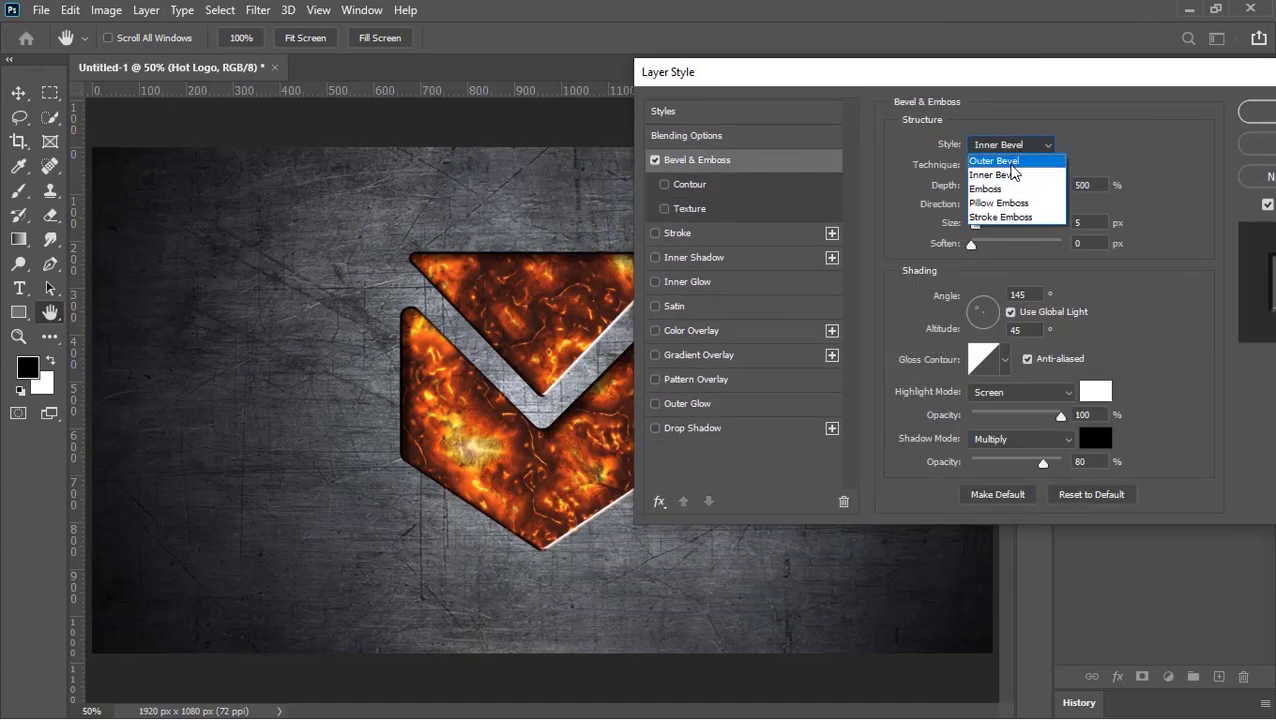
click(1012, 157)
double_click(1100, 184)
text(200)
double_click(1090, 224)
text(20)
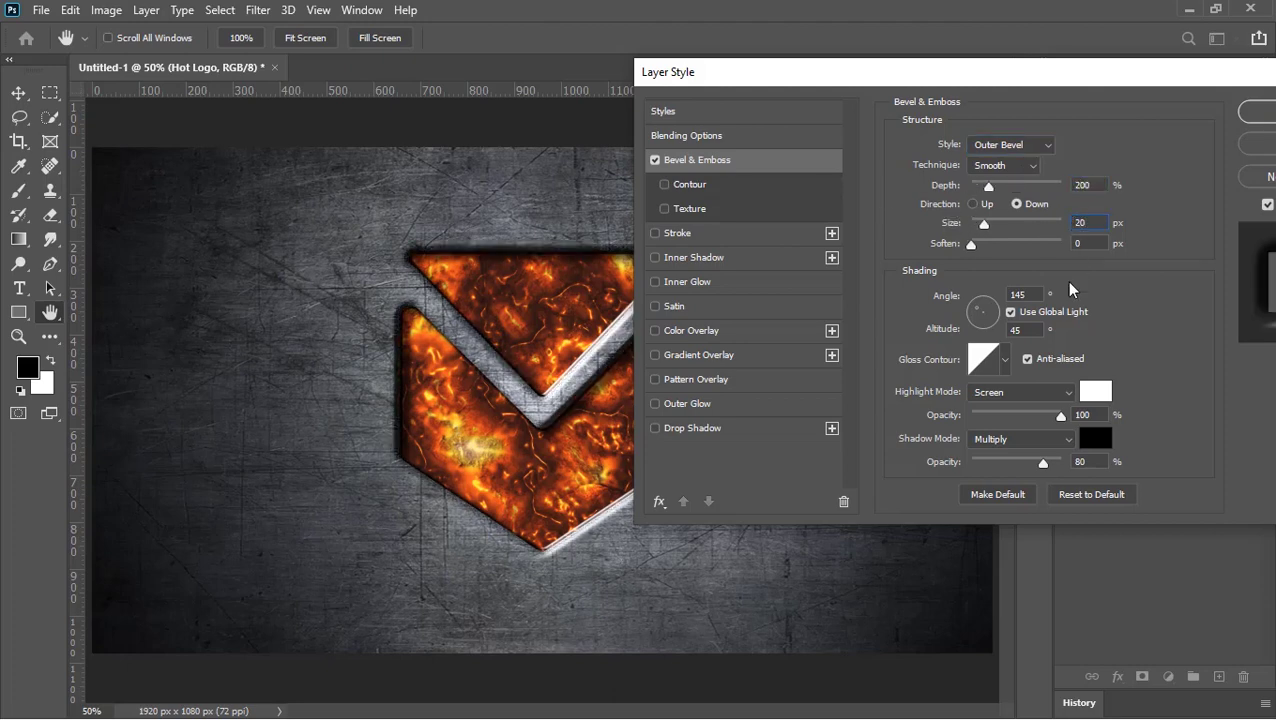
Set bevel highlight to Linear Dodge (Add) 25%, shadow to Linear Burn 10%, direction Up
click(1027, 392)
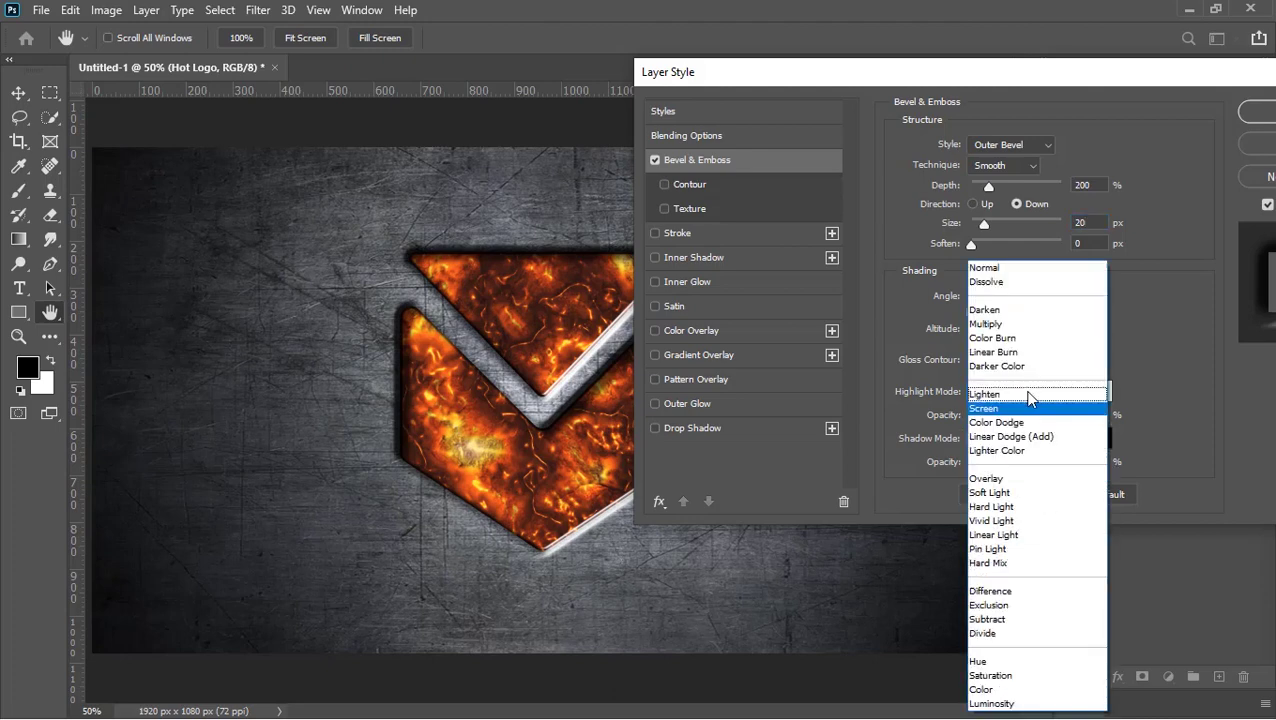
click(1029, 430)
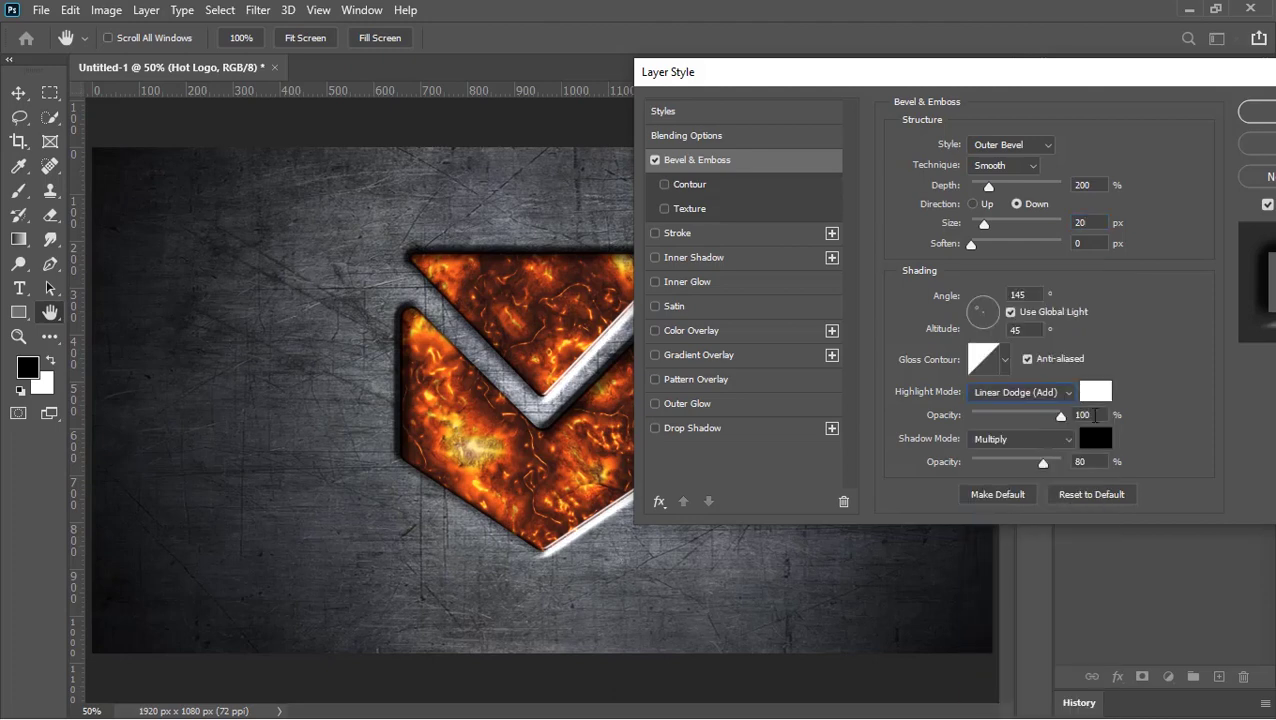
double_click(1090, 414)
text(25)
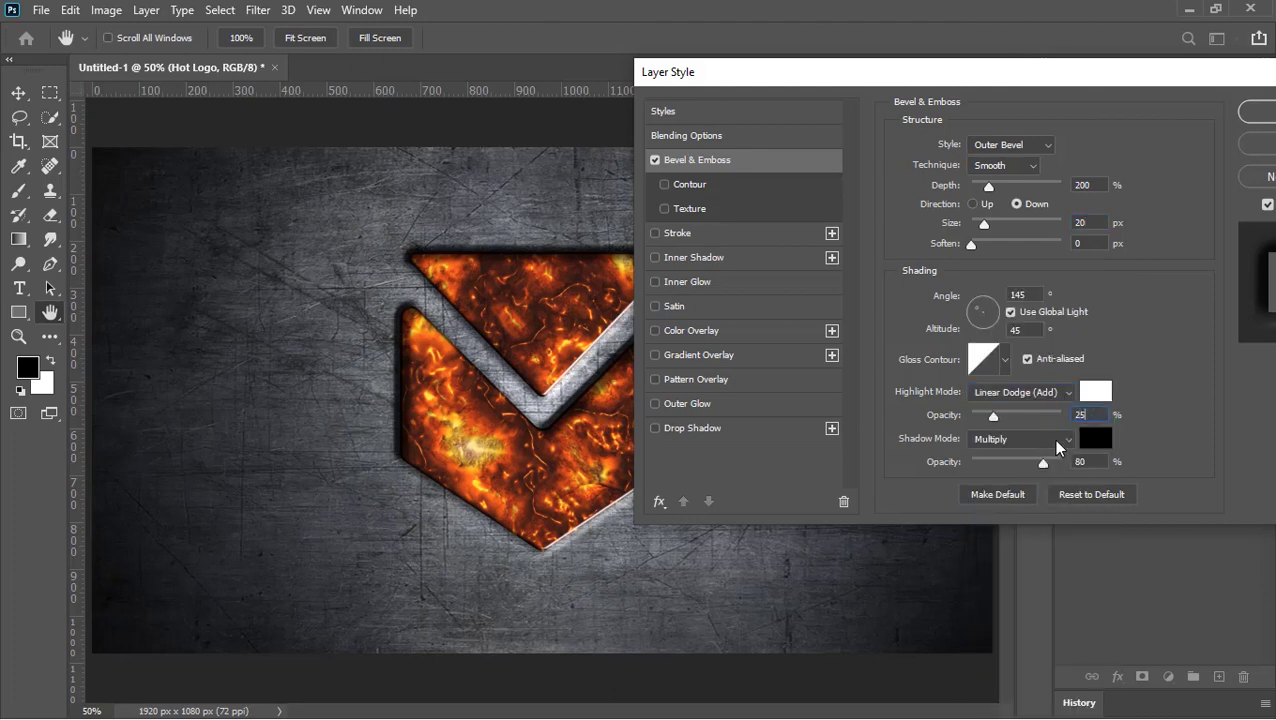
click(1056, 439)
click(1050, 366)
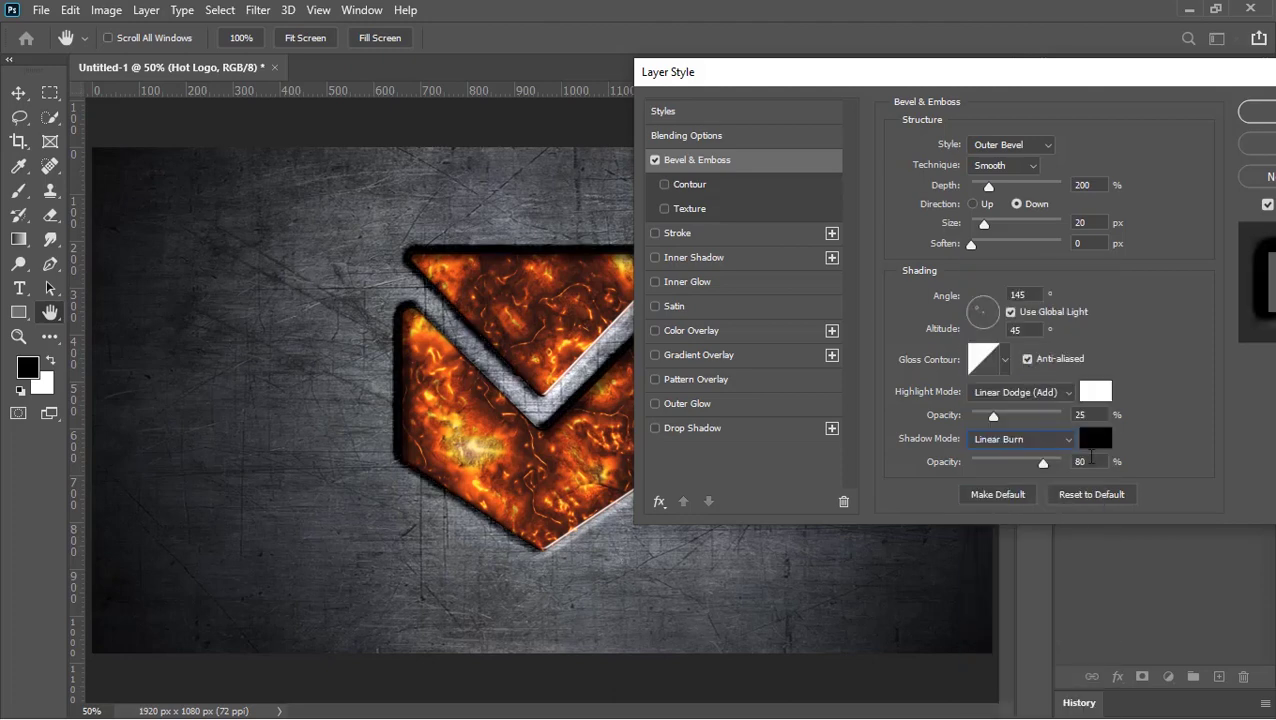
double_click(1091, 458)
text(10)
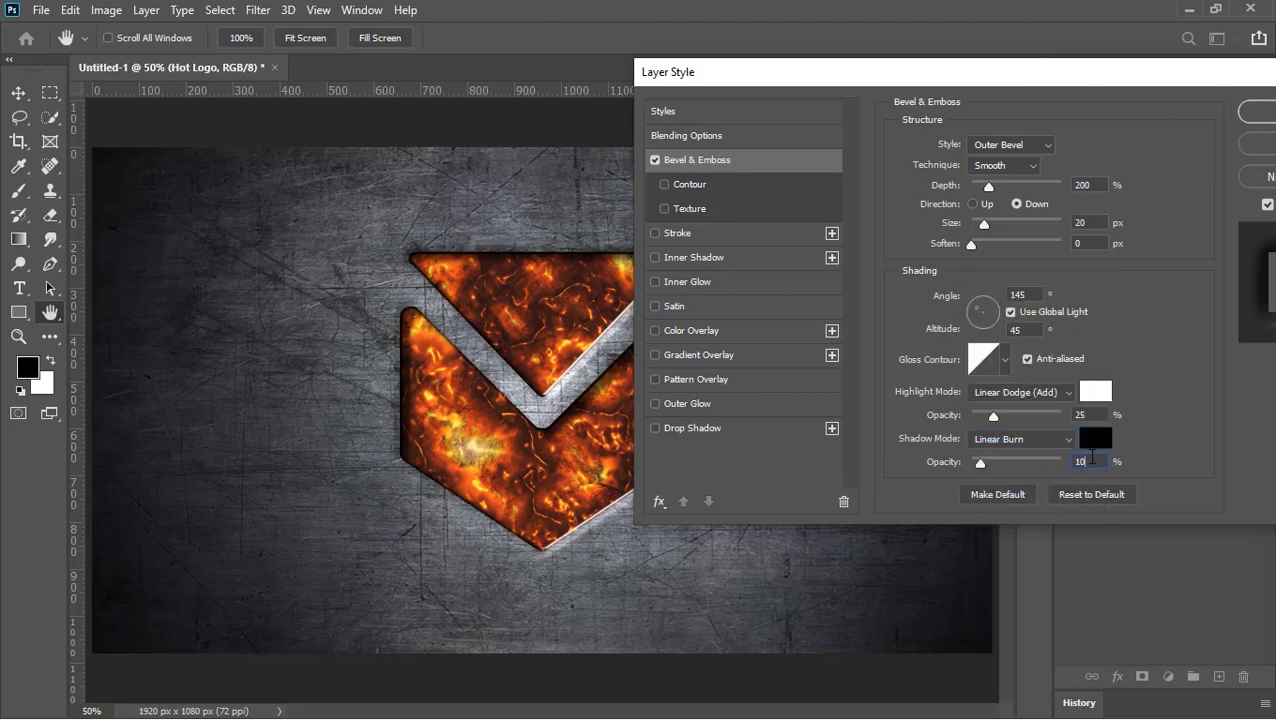
click(986, 205)
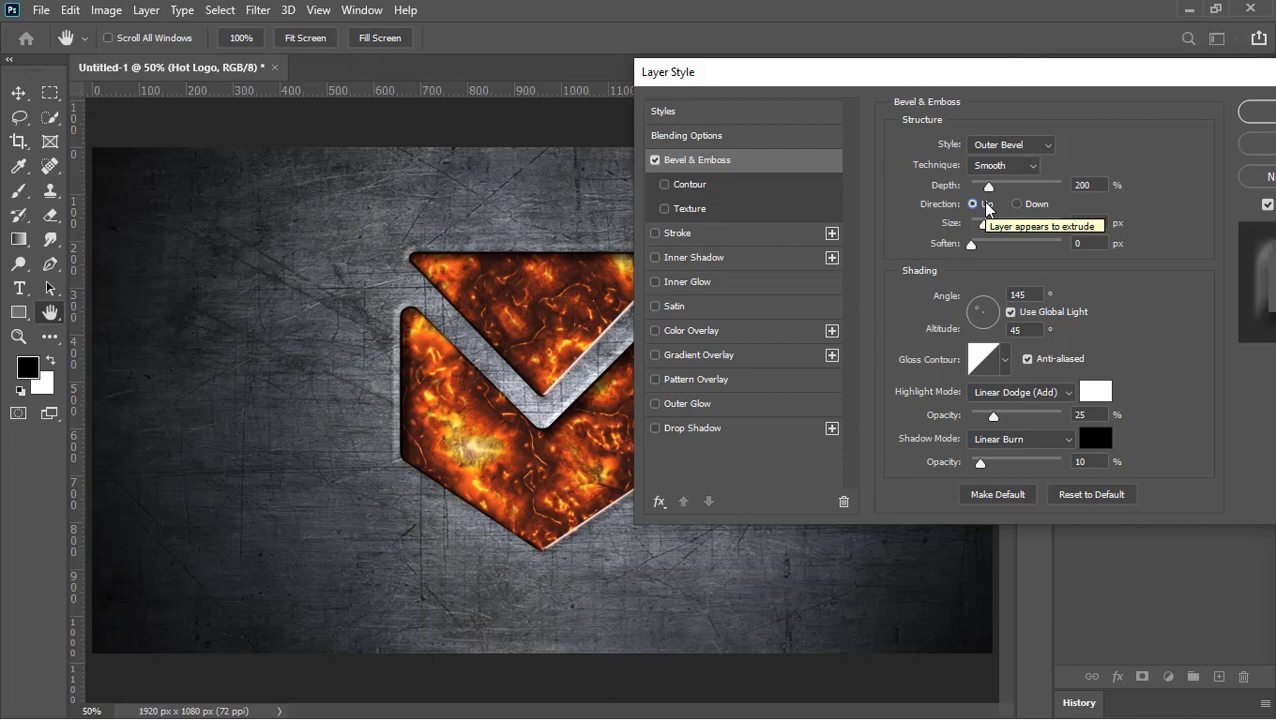
Add an anti-aliased curved contour to the bevel with 55% range
click(724, 184)
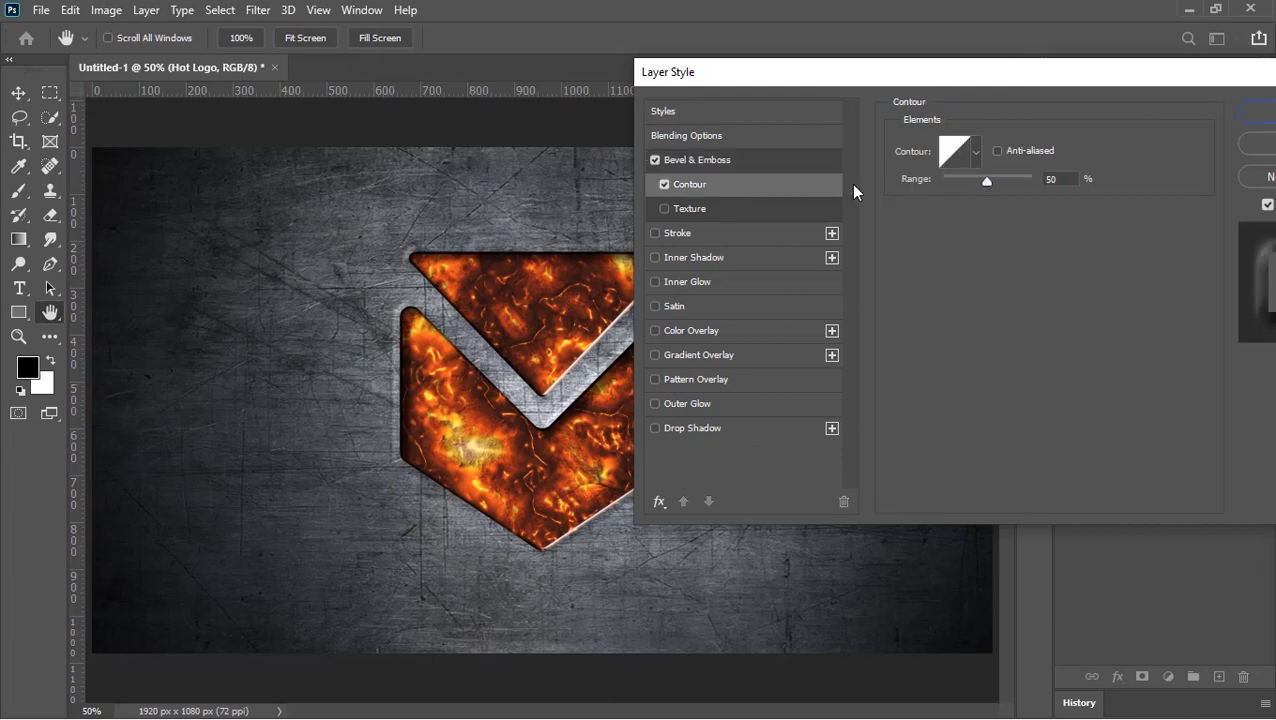
click(998, 151)
click(975, 152)
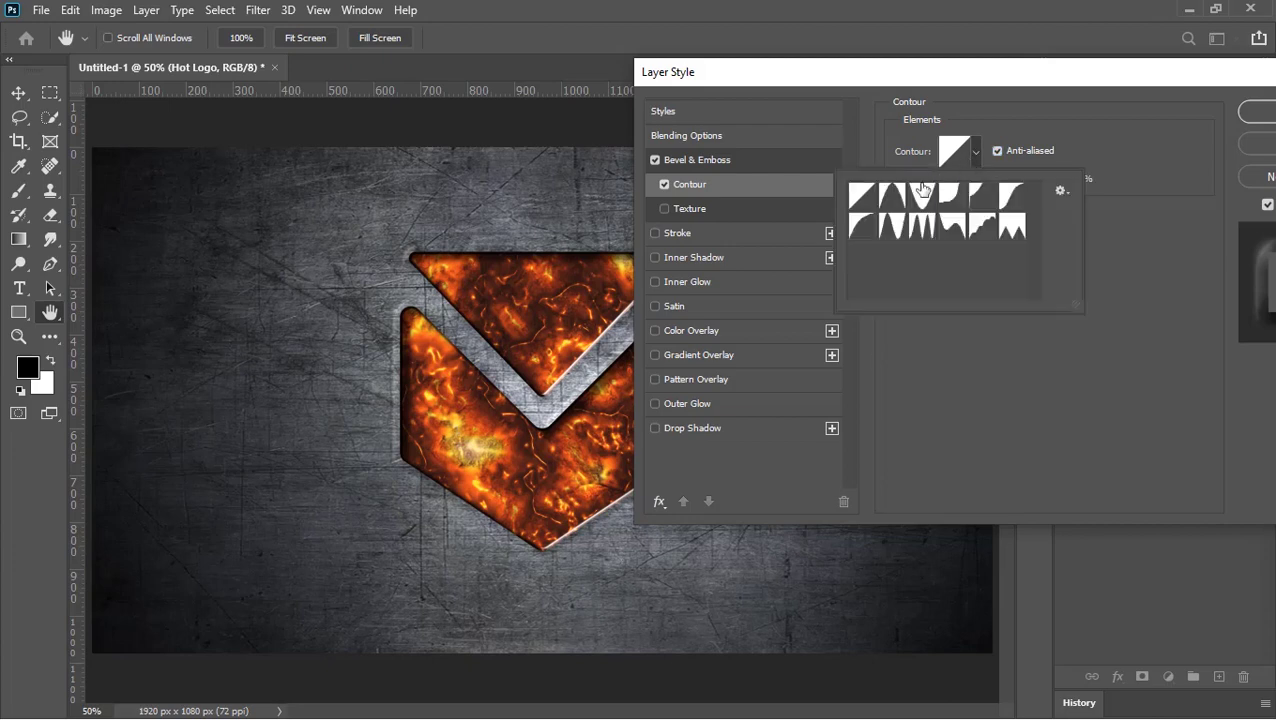
double_click(862, 232)
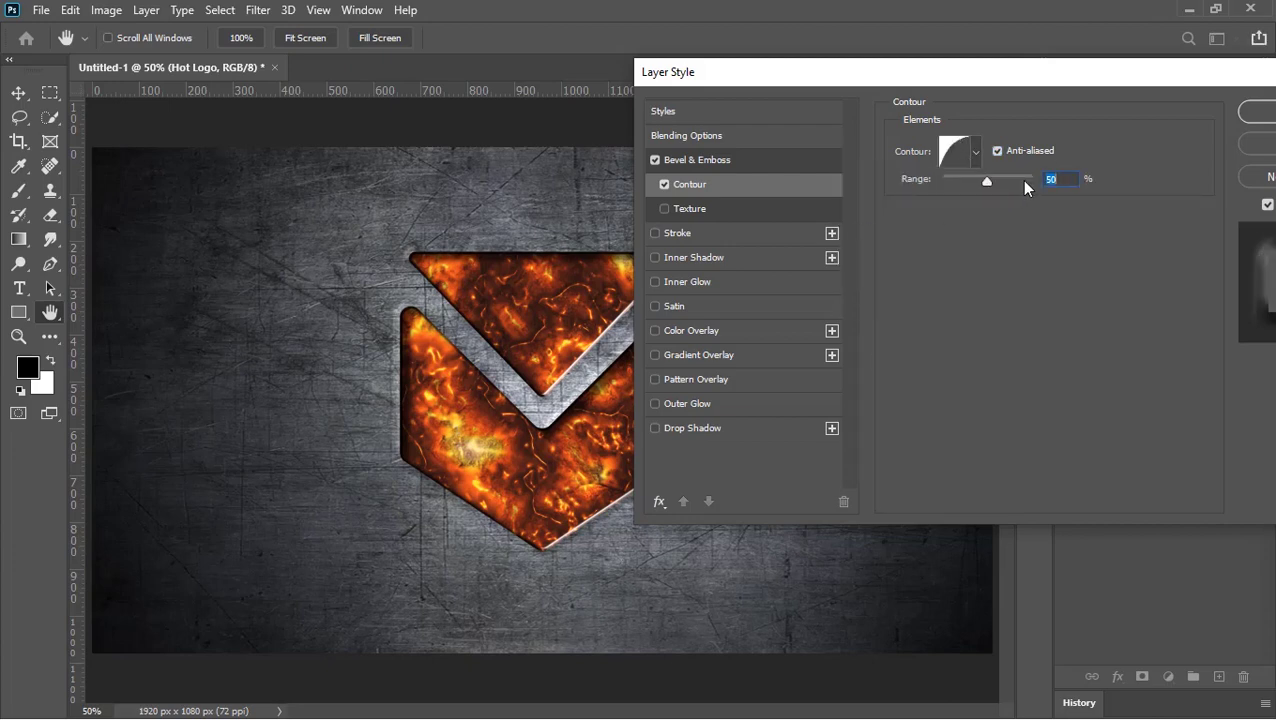
text(55)
drag(1100, 77, 896, 161)
Place the Sparks_01 image as a new layer in Linear Dodge (Add) mode
click(1087, 198)
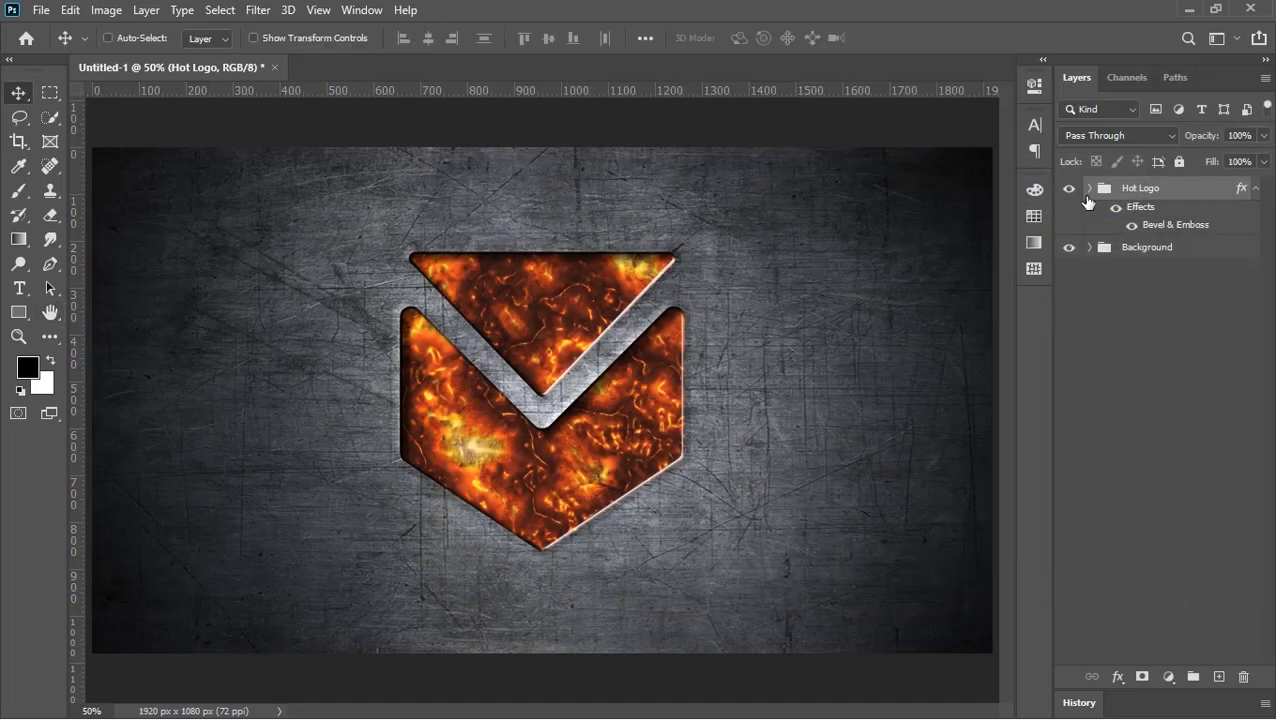
click(1256, 189)
key(alt+Tab)
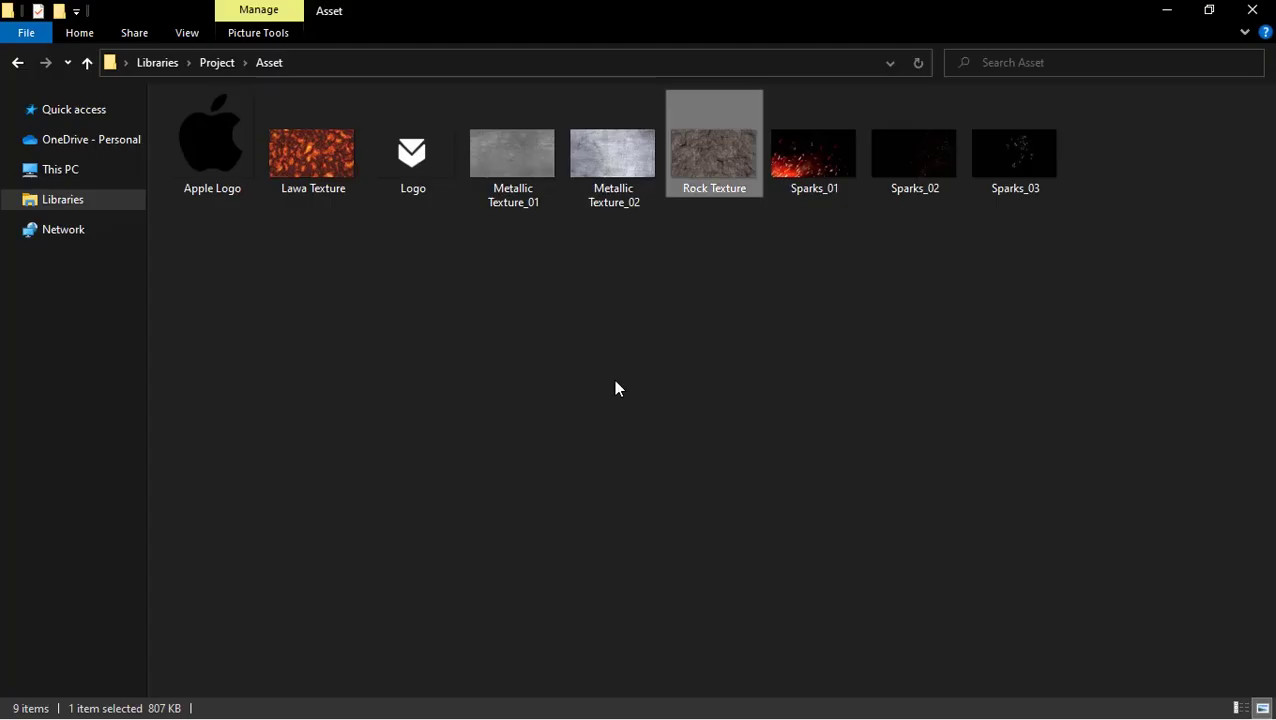
click(613, 379)
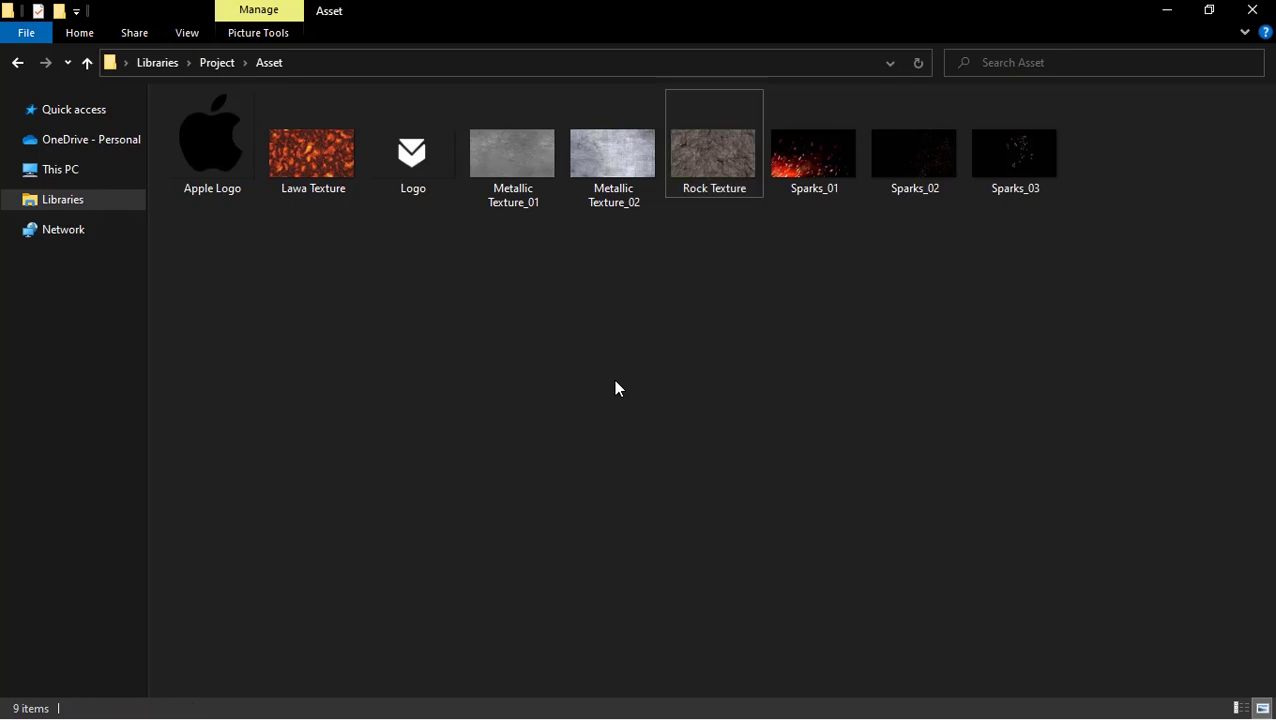
click(783, 195)
key(alt+Tab)
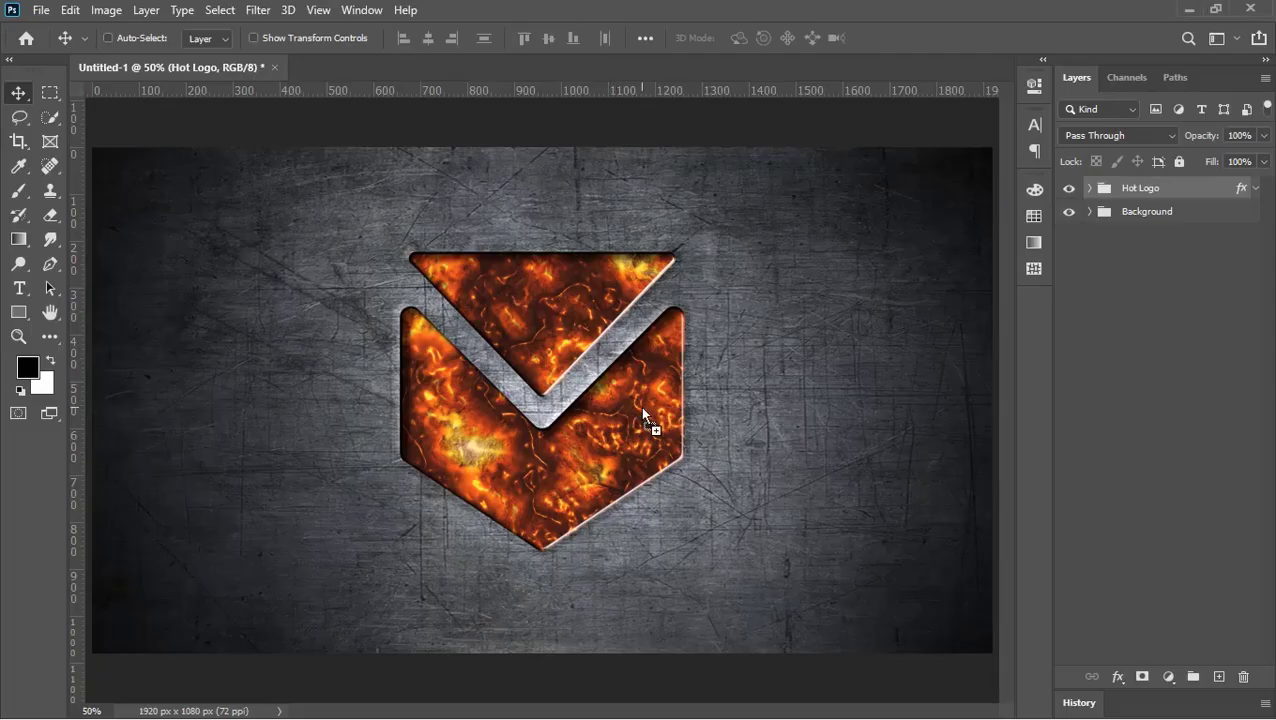
key(ctrl+v)
click(895, 40)
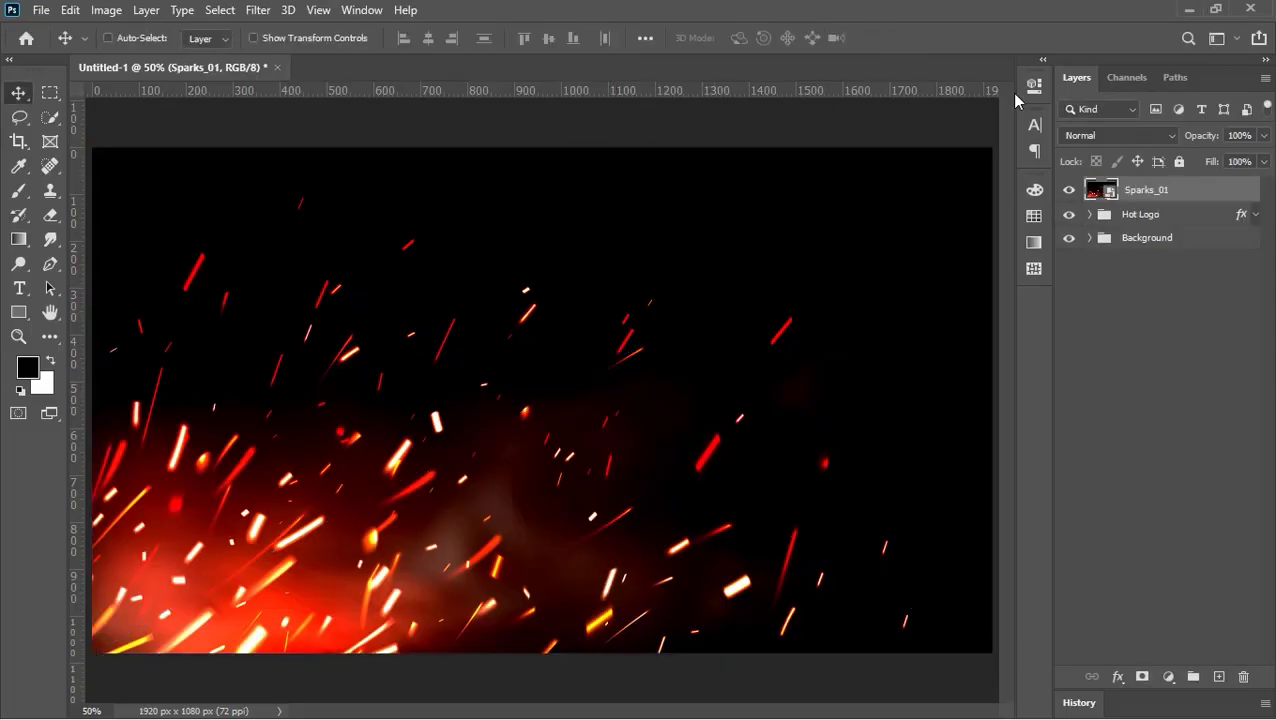
click(1088, 138)
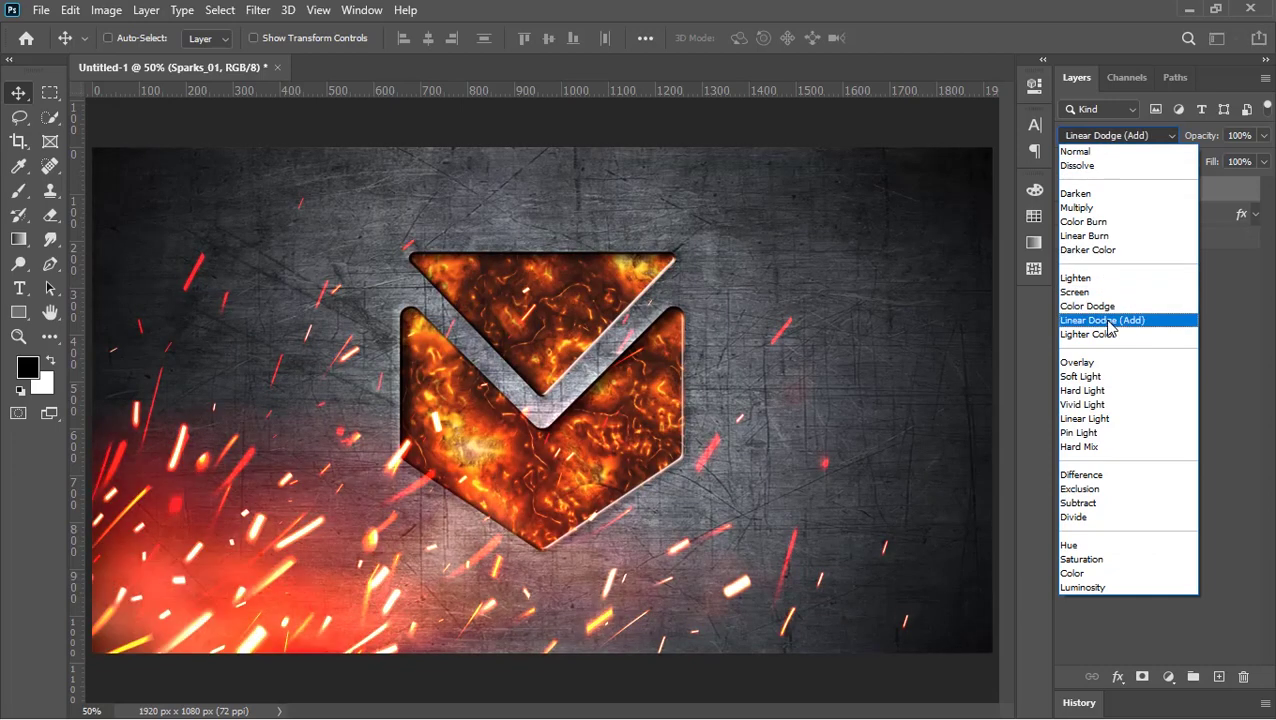
click(1105, 320)
Add Sparks_02 enlarged to about 116%, tilted and shifted down-right, in Linear Dodge (Add)
key(alt+Tab)
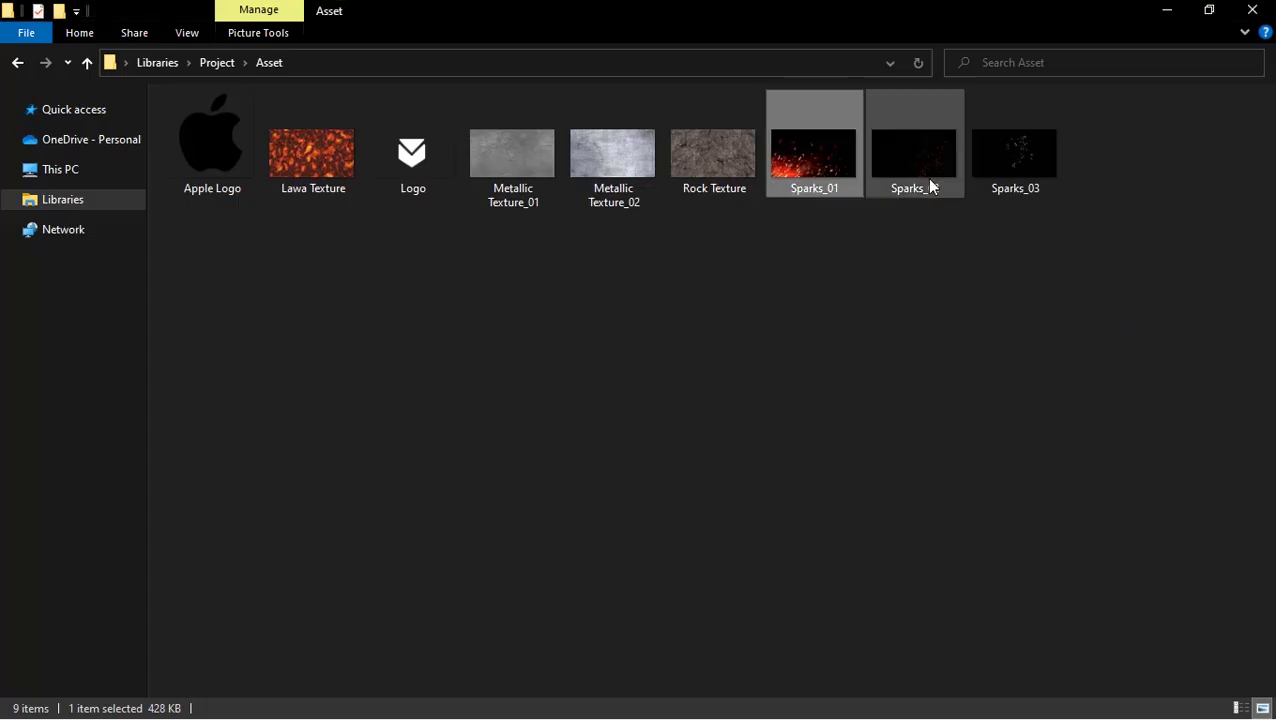
drag(926, 177, 657, 425)
key(alt+Tab)
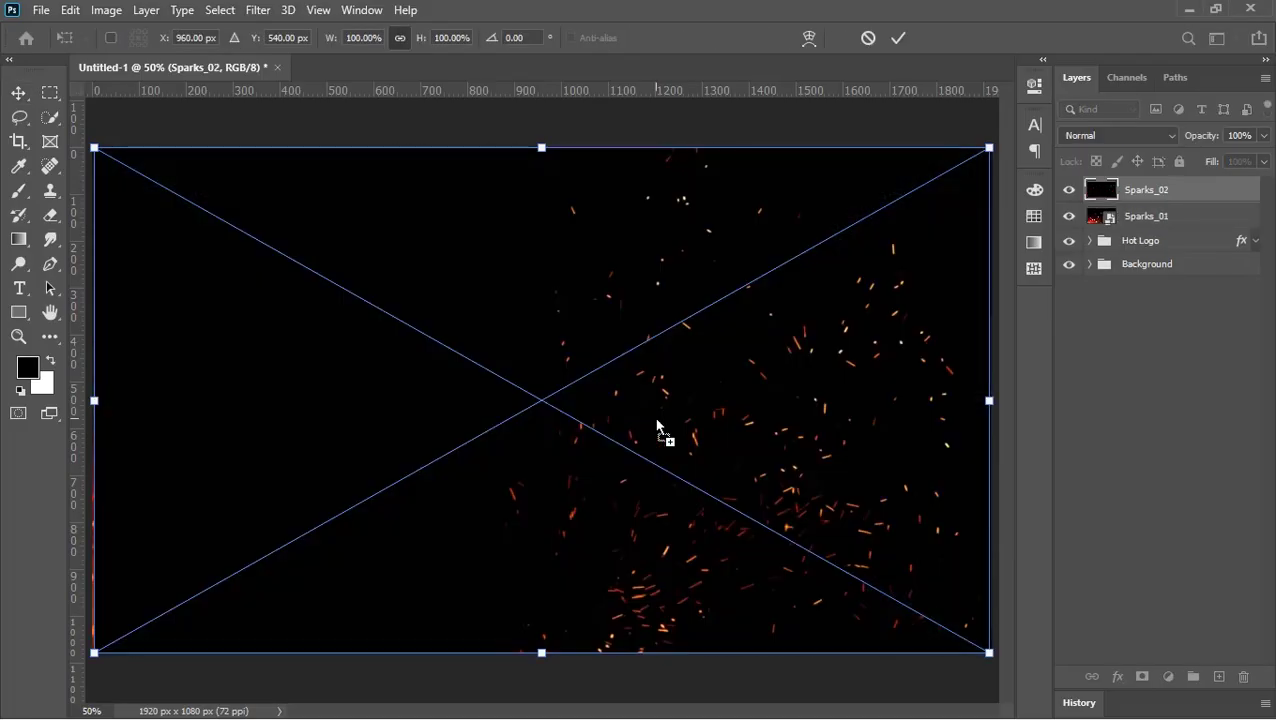
scroll(419, 379, down, 3)
drag(256, 240, 167, 178)
drag(854, 330, 886, 288)
drag(733, 353, 754, 384)
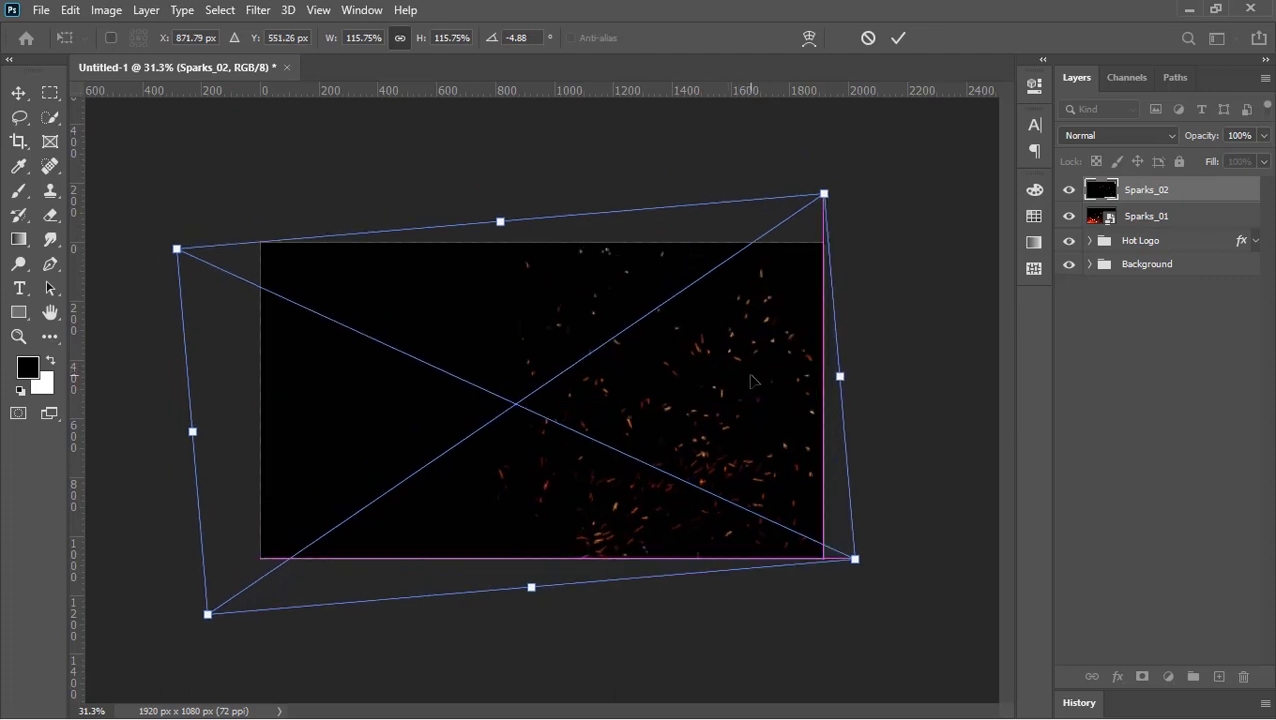
click(897, 39)
click(1112, 133)
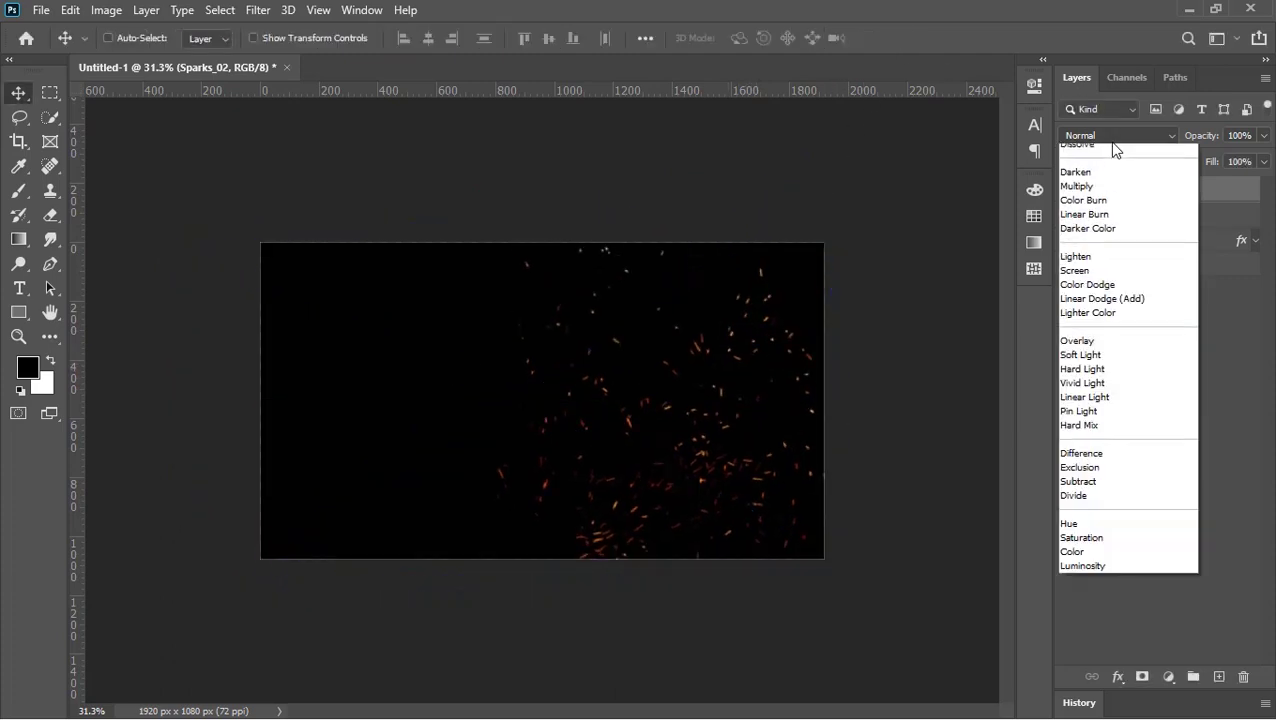
click(1117, 319)
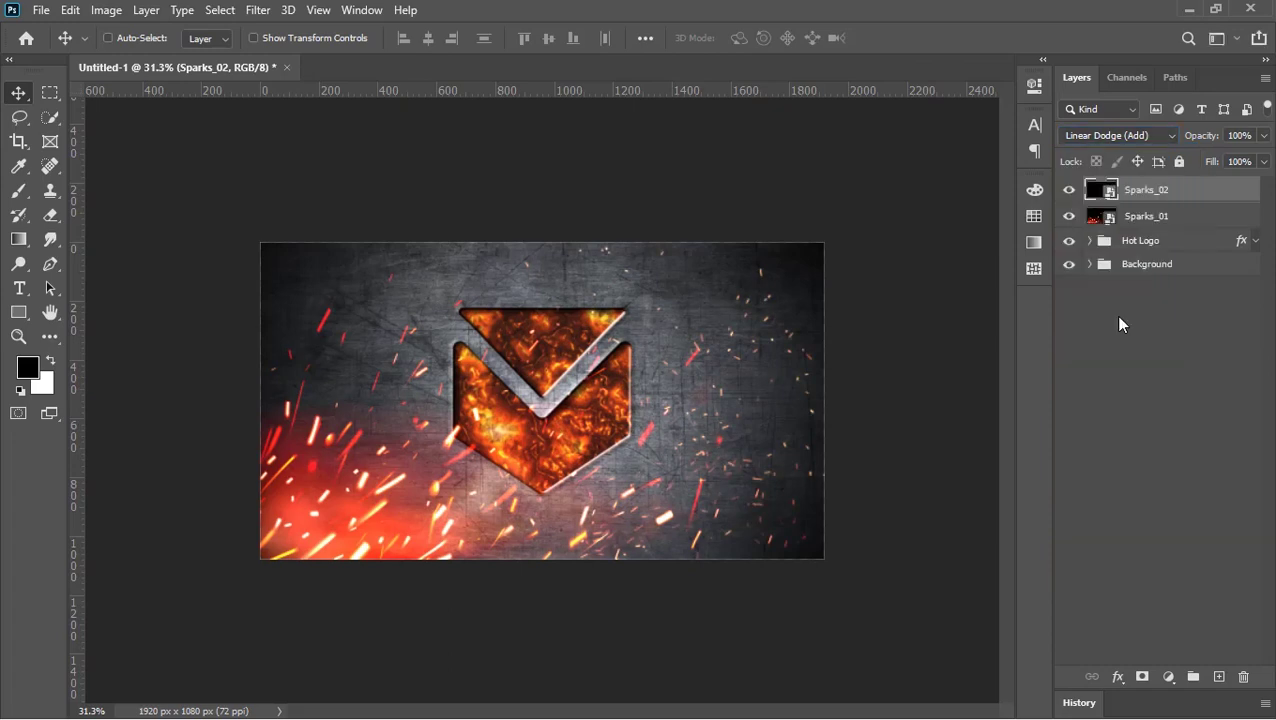
Add Sparks_03 in Linear Dodge (Add) and nudge it slightly down over the logo
key(alt+Tab)
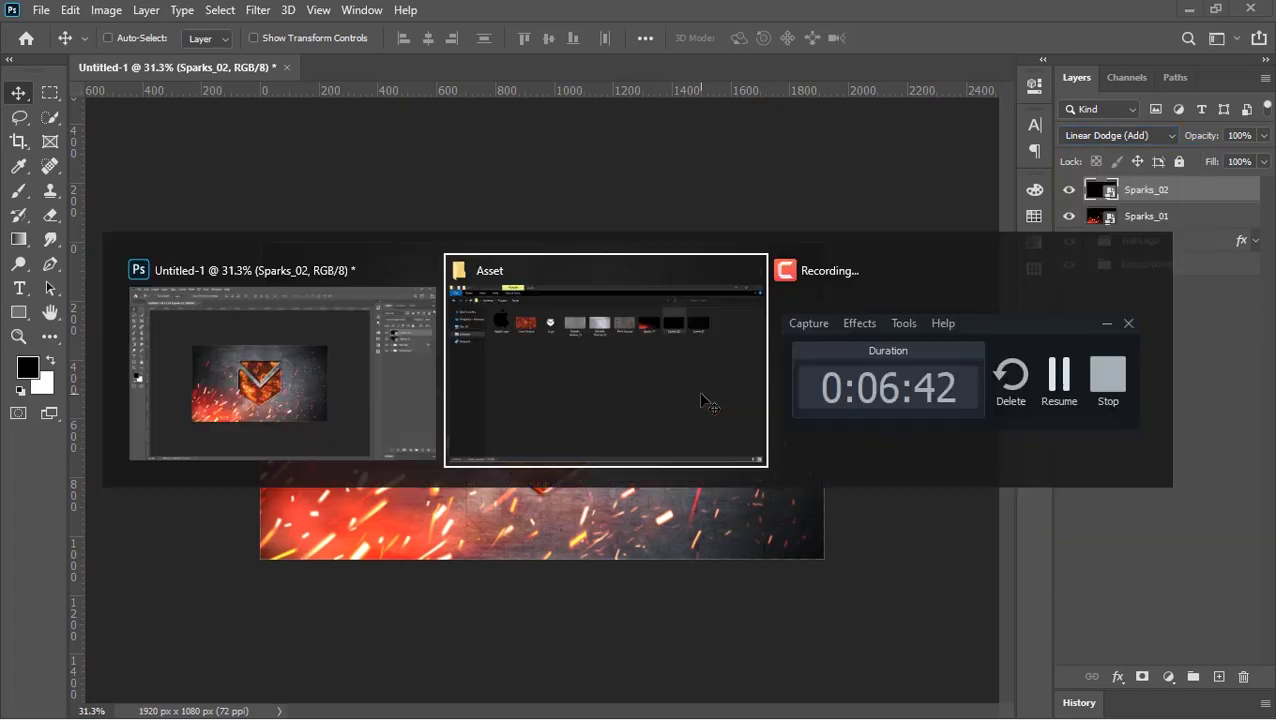
drag(1015, 162, 698, 350)
key(alt+Tab)
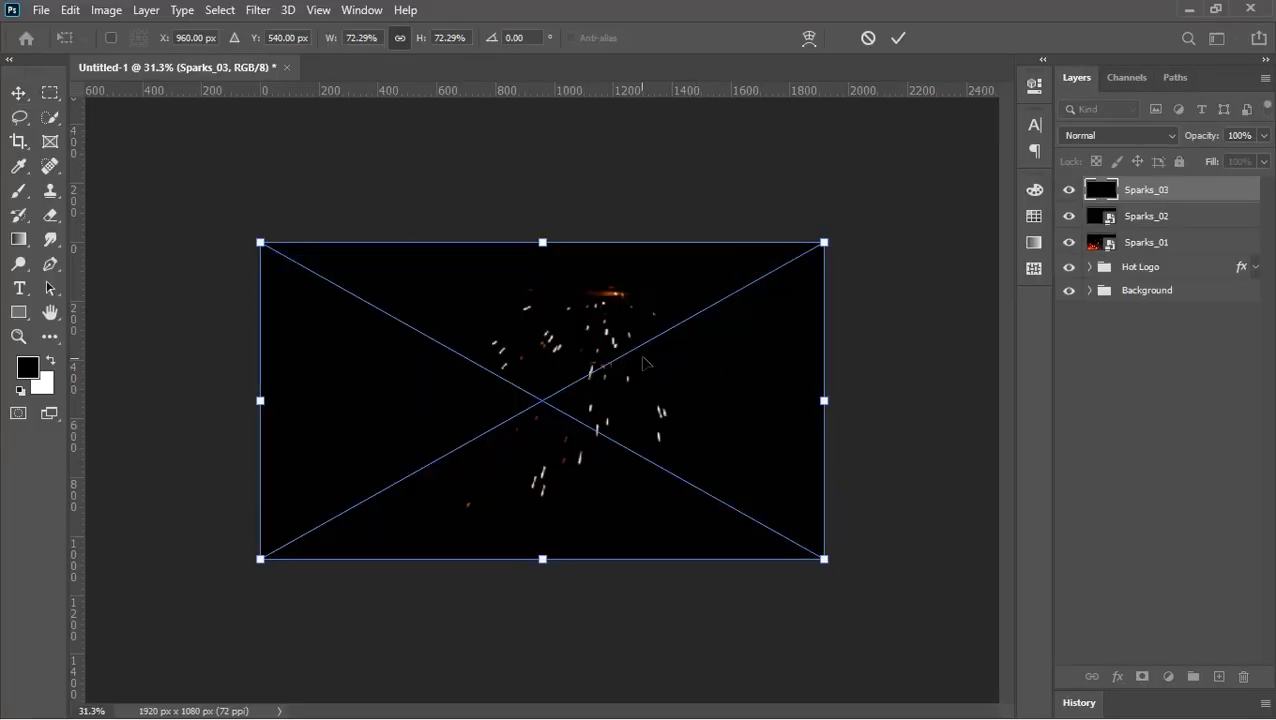
click(896, 40)
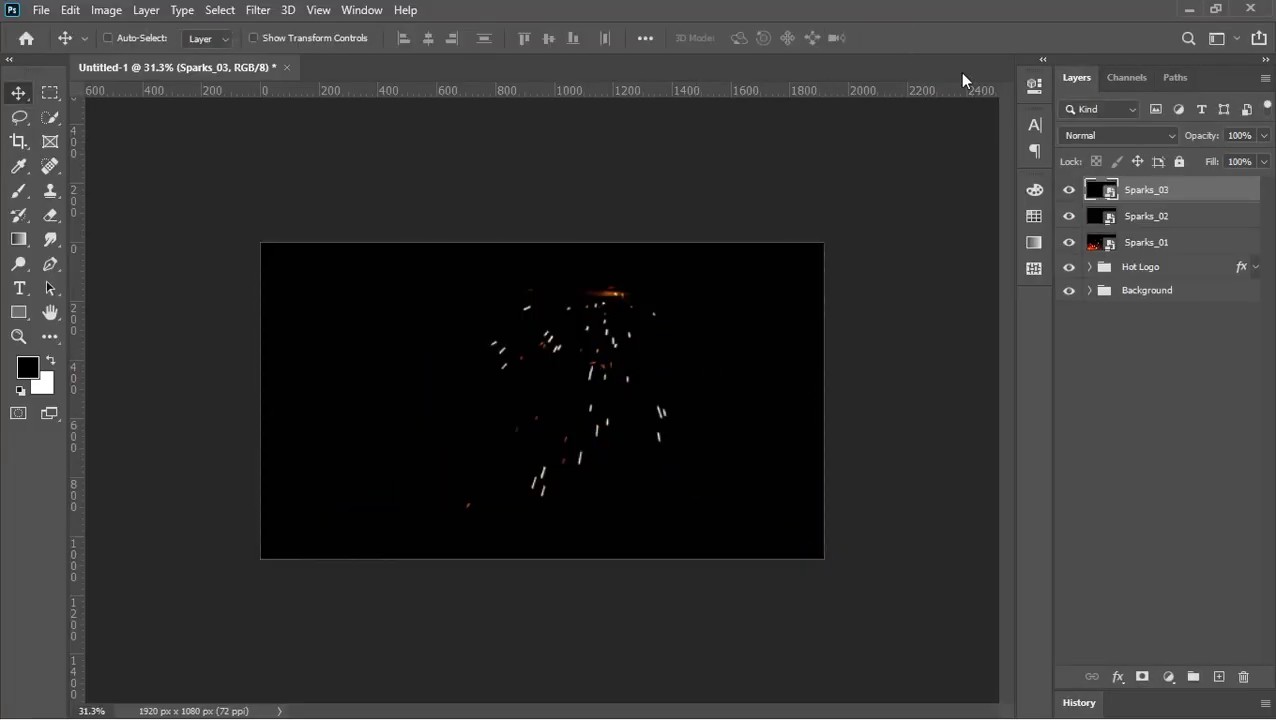
click(1110, 136)
click(1109, 320)
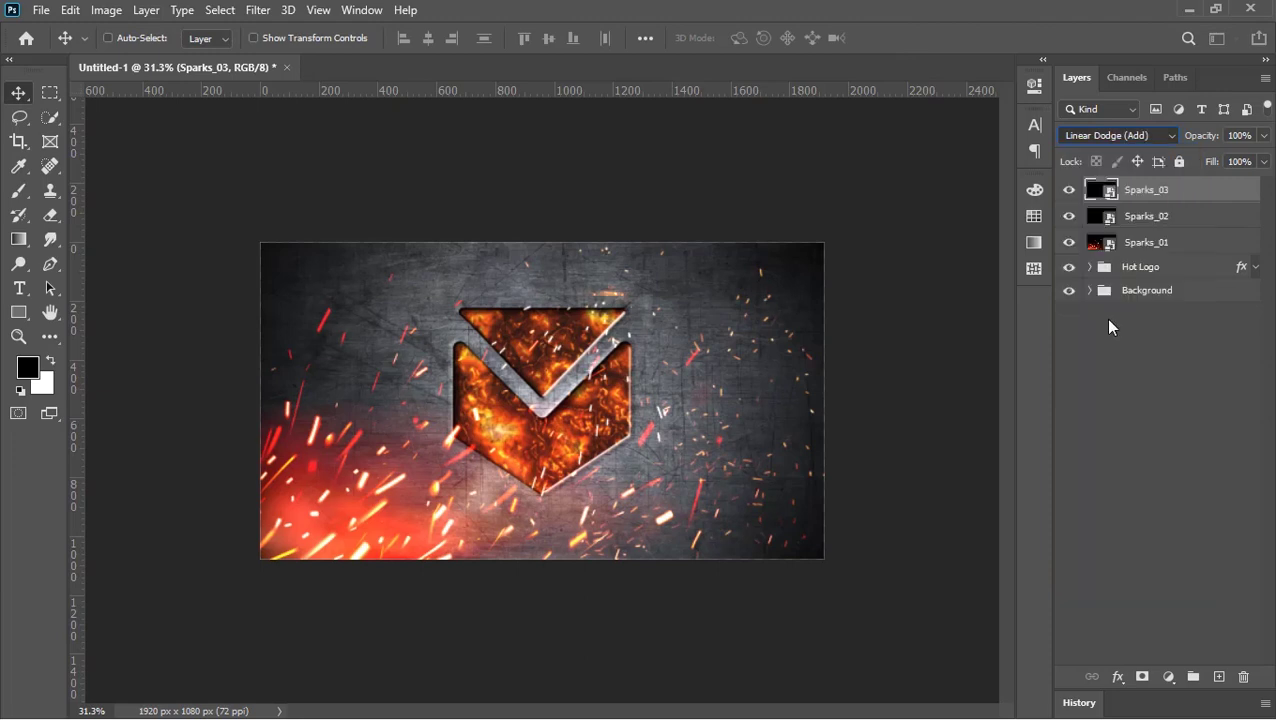
mouse_move(636, 281)
mouse_down()
mouse_move(707, 257)
mouse_move(769, 200)
mouse_up()
scroll(703, 249, up, 1)
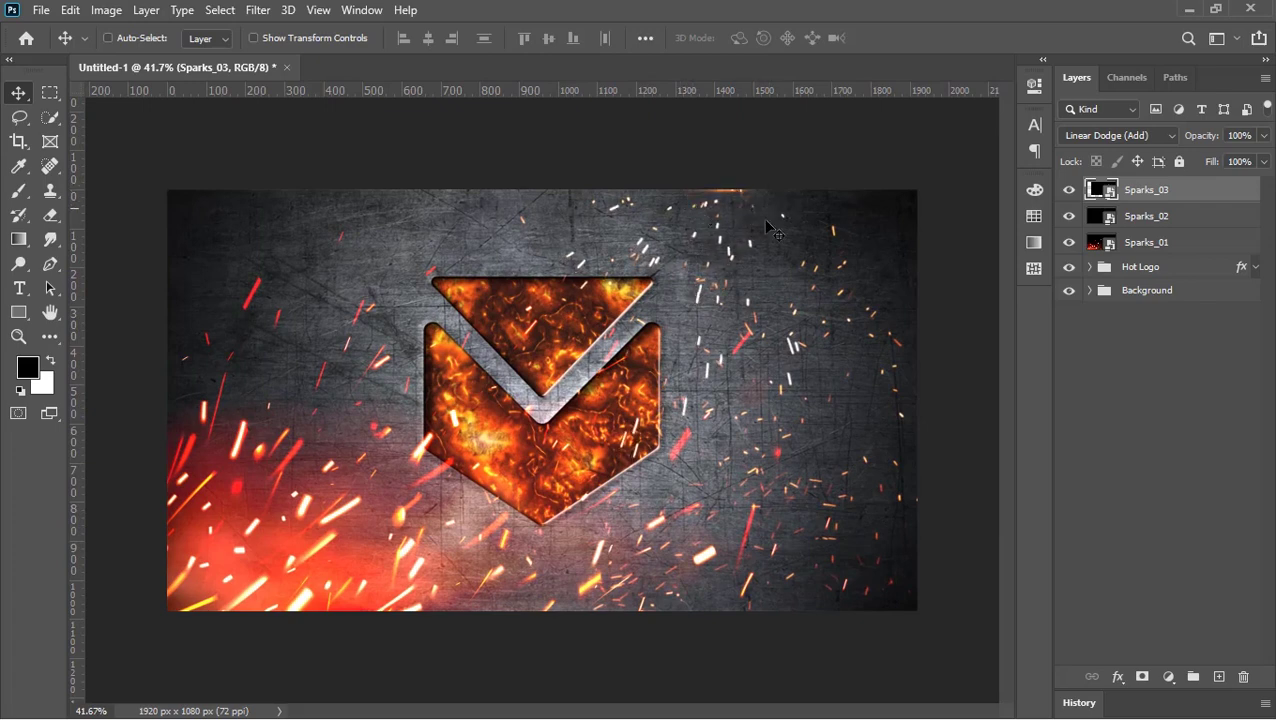
Add a Solid Color fill layer, entering ff6000 and shifting it to red-orange #ff4800
click(1168, 677)
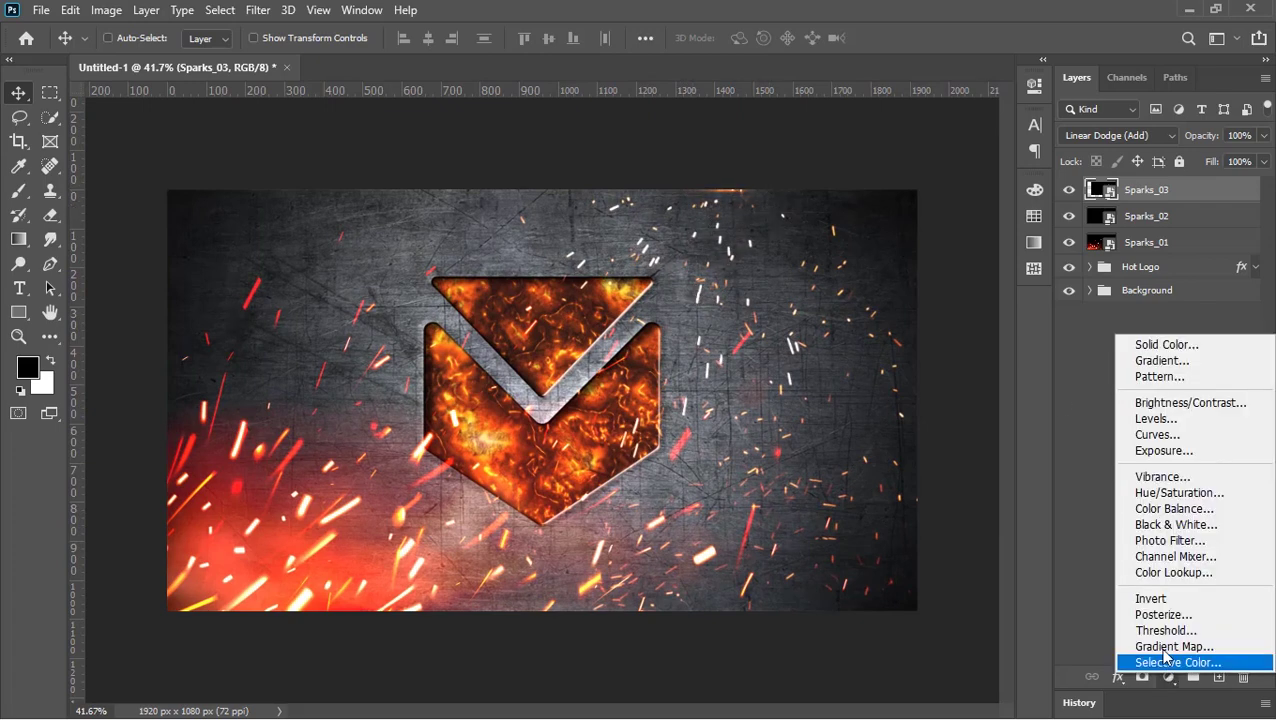
click(1167, 344)
text(ff0000)
drag(524, 19, 614, 104)
key(ctrl+a)
text(ff6000)
click(578, 378)
click(785, 142)
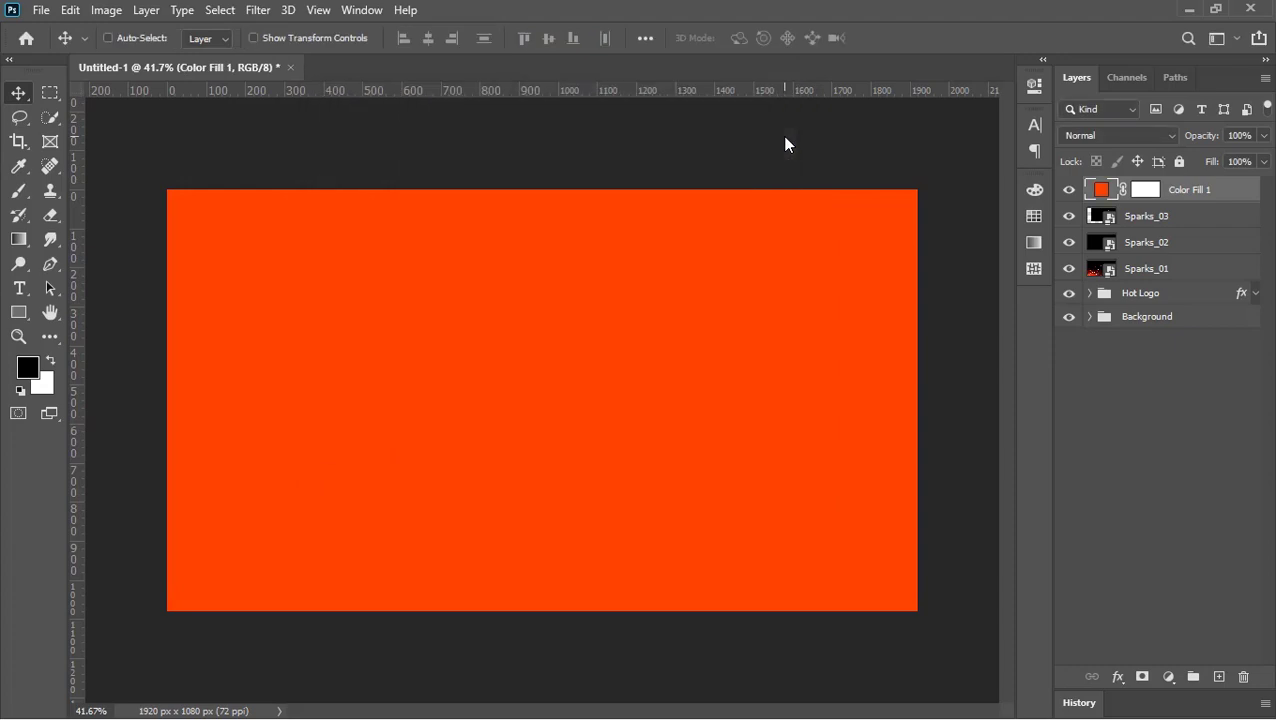
Set Color Fill 1 to Linear Dodge (Add) and invert its mask to black
click(1095, 137)
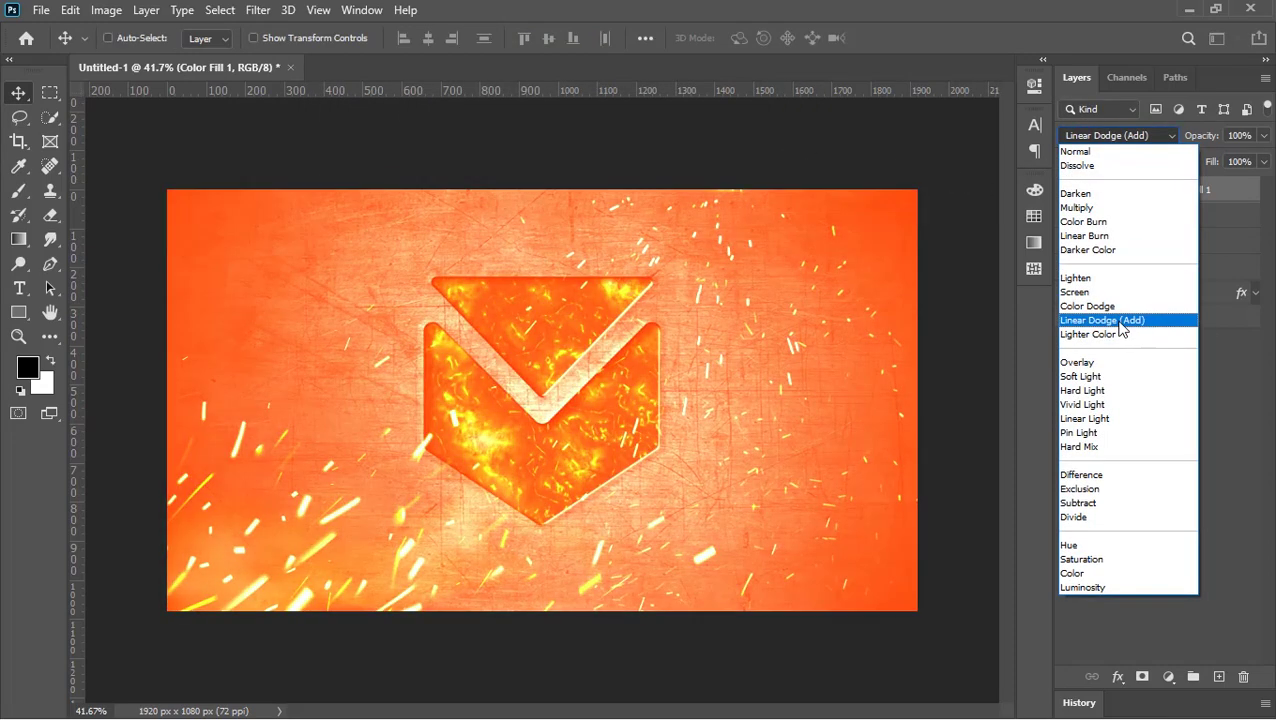
click(1118, 320)
click(1146, 190)
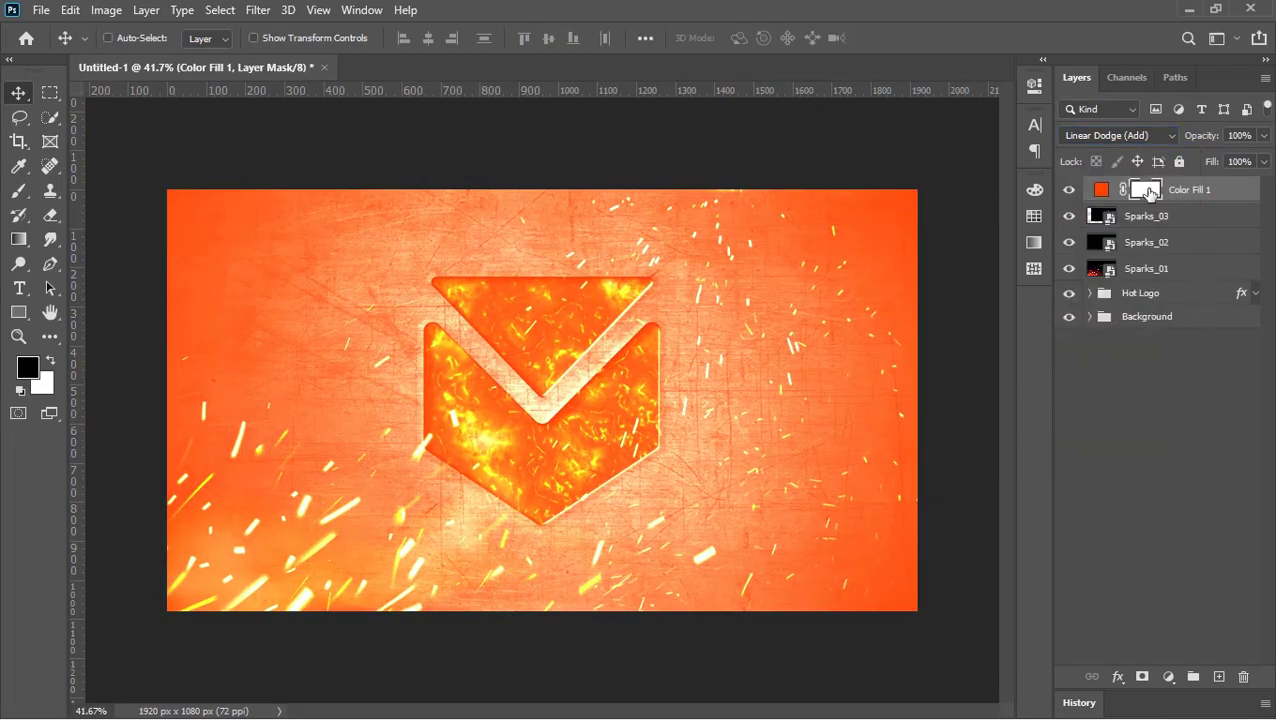
key(ctrl+i)
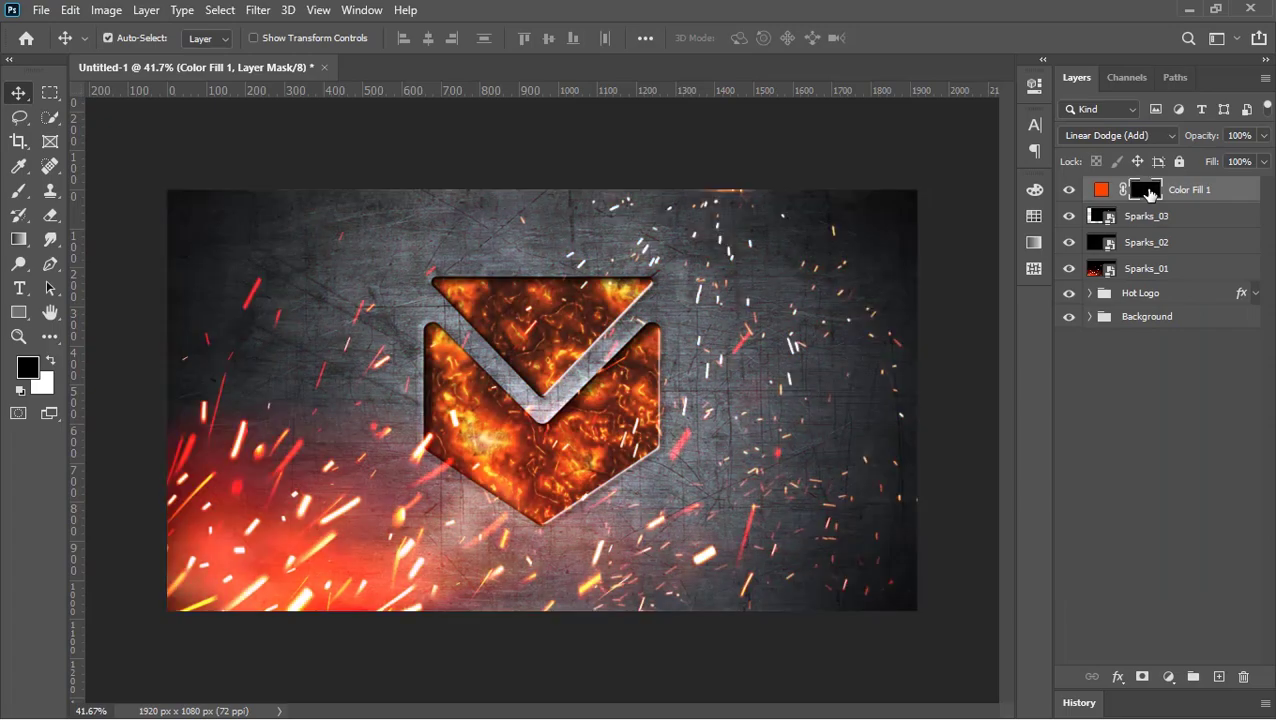
Paint the mask with a white 400 px Soft Round brush to reveal an orange glow
click(21, 191)
right_click(504, 356)
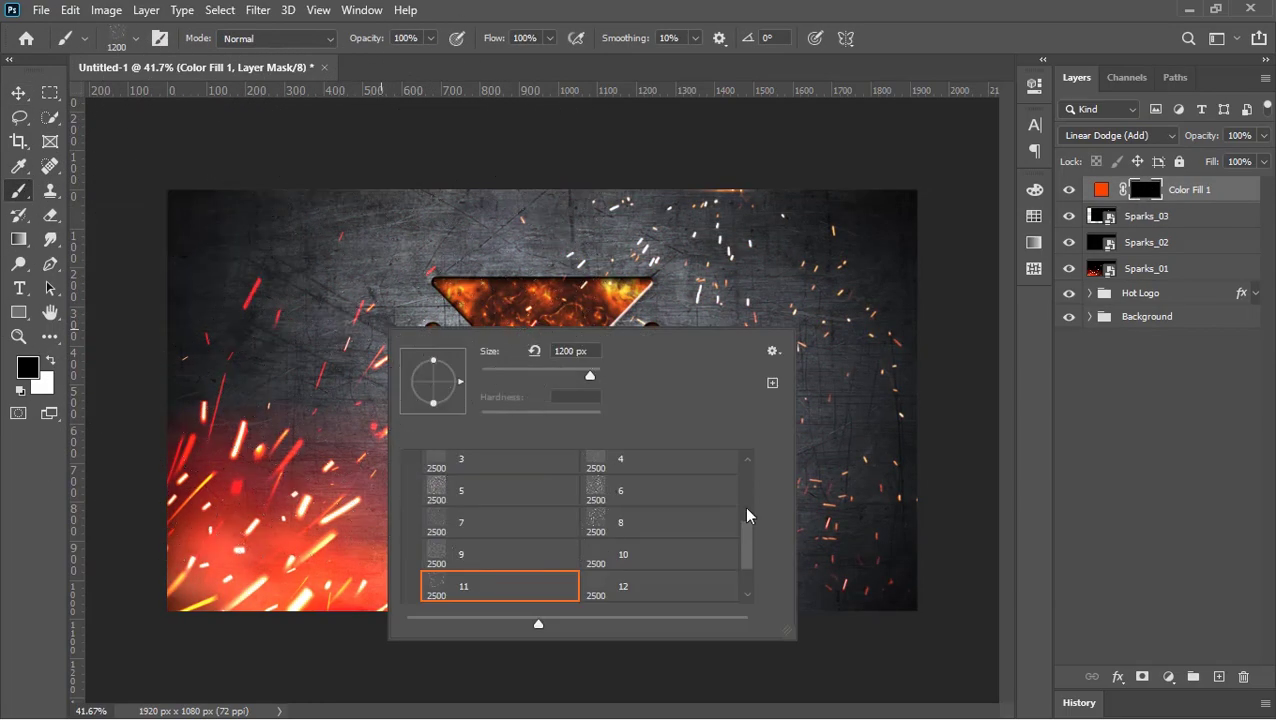
drag(745, 543, 749, 452)
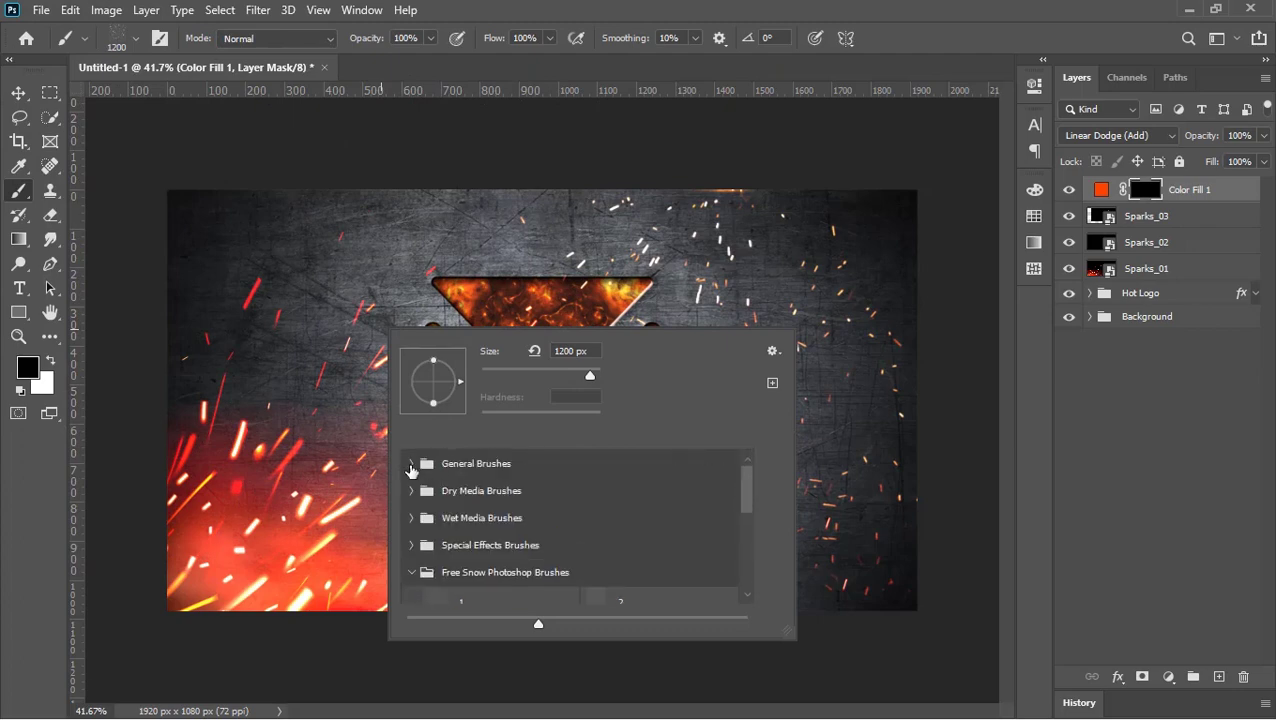
click(411, 464)
double_click(444, 481)
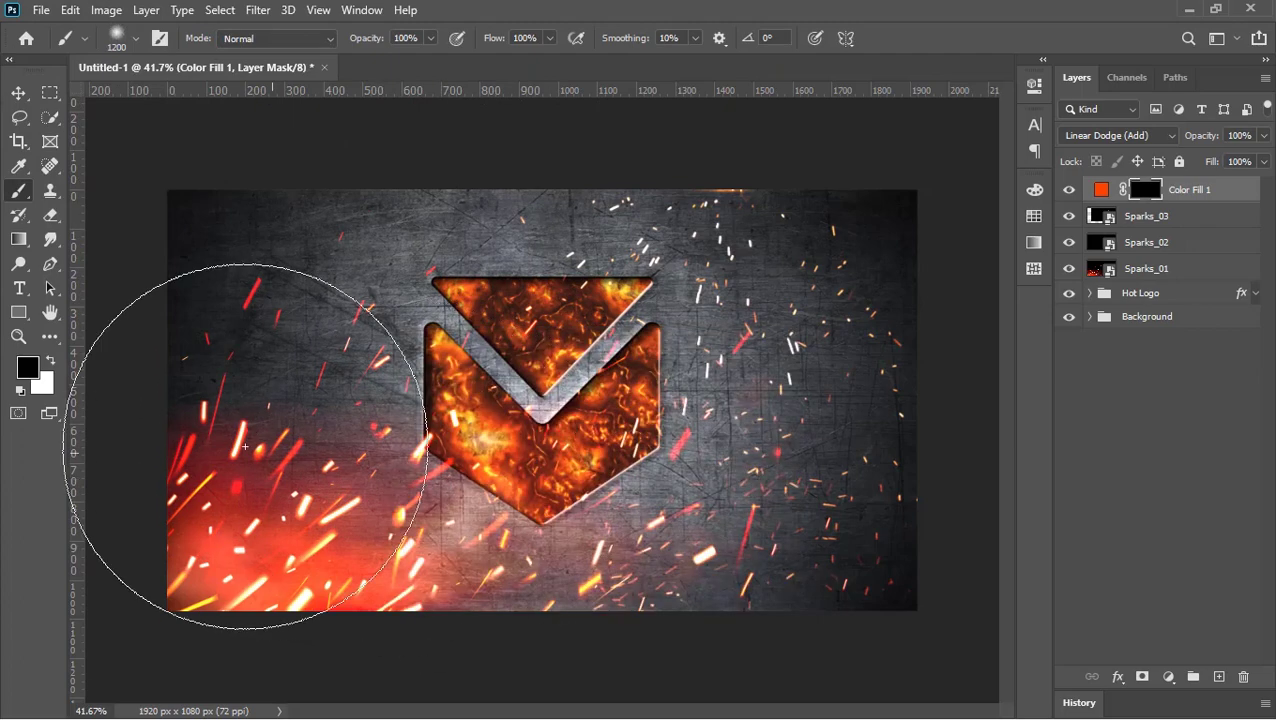
click(52, 362)
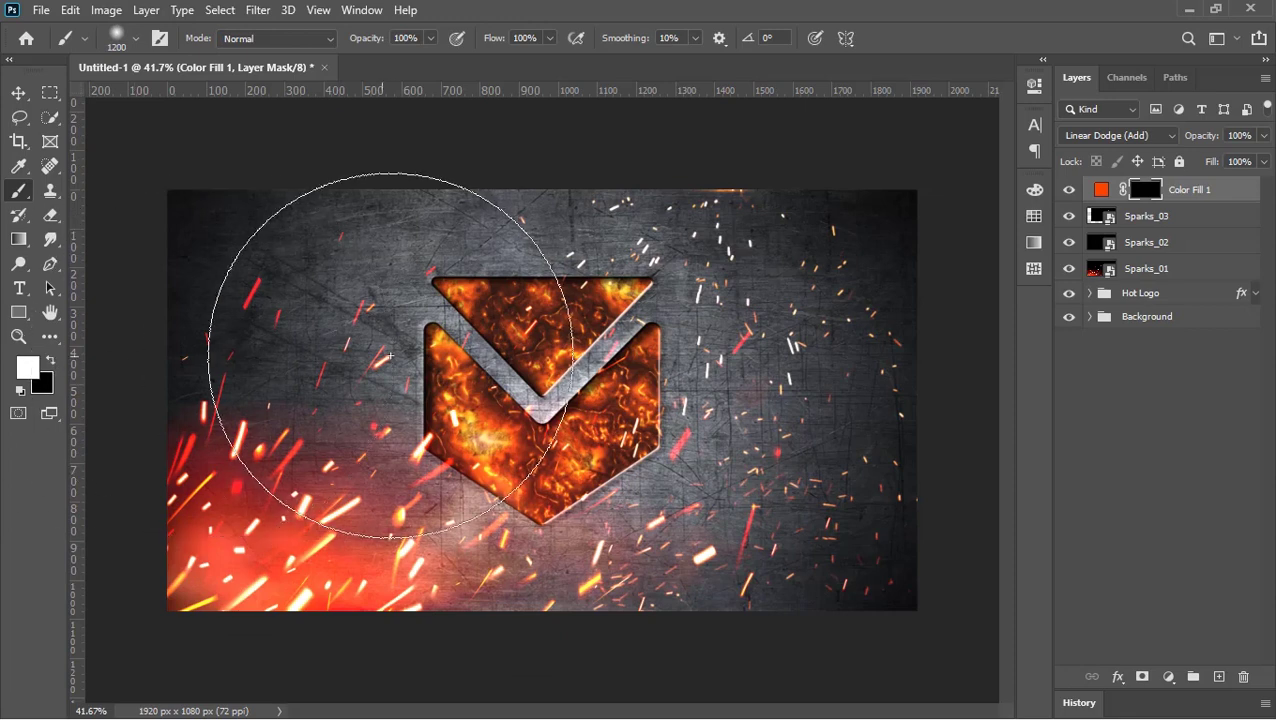
key(bracketleft)
key(bracketleft)
key(bracketleft)
key(bracketleft)
key(bracketleft)
key(bracketleft)
key(bracketleft)
click(541, 399)
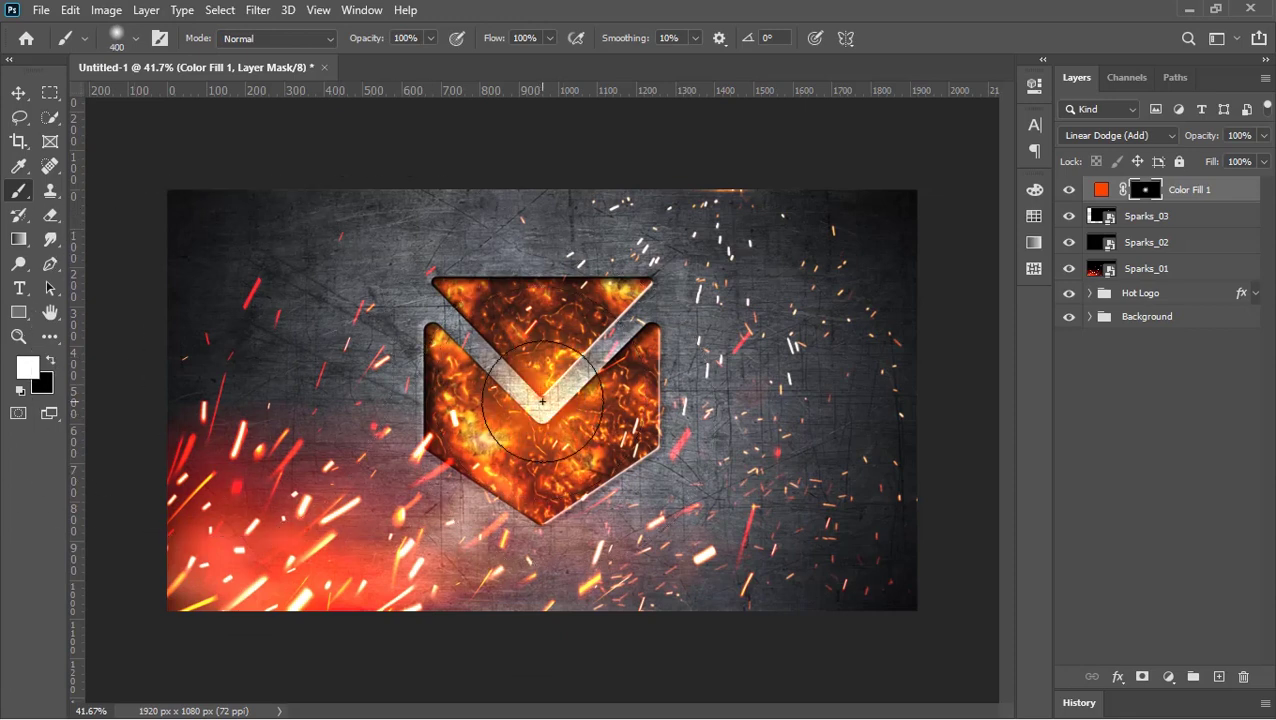
Move the glow upward and squash it into a thin horizontal streak along the top
click(19, 92)
drag(584, 397, 758, 303)
key(ctrl+t)
drag(738, 170, 737, 173)
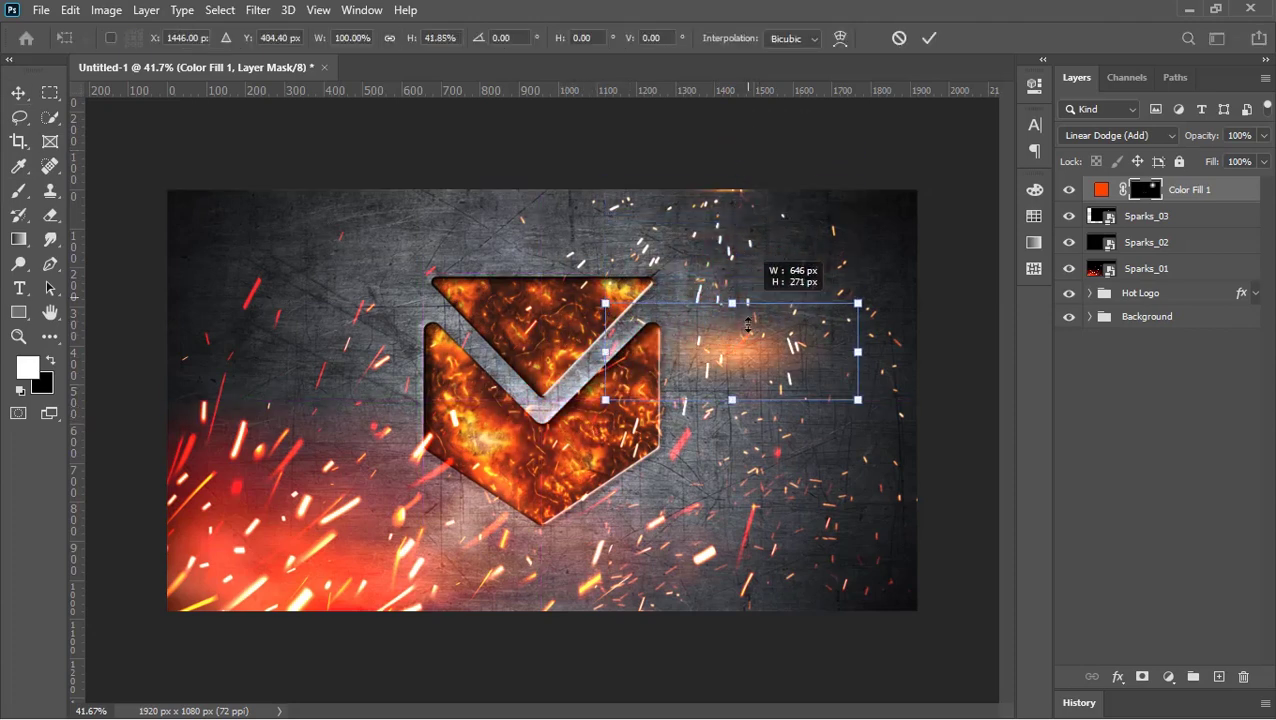
drag(749, 327, 748, 193)
key(Return)
Set Color Fill 1's Fill to 90%
click(1101, 189)
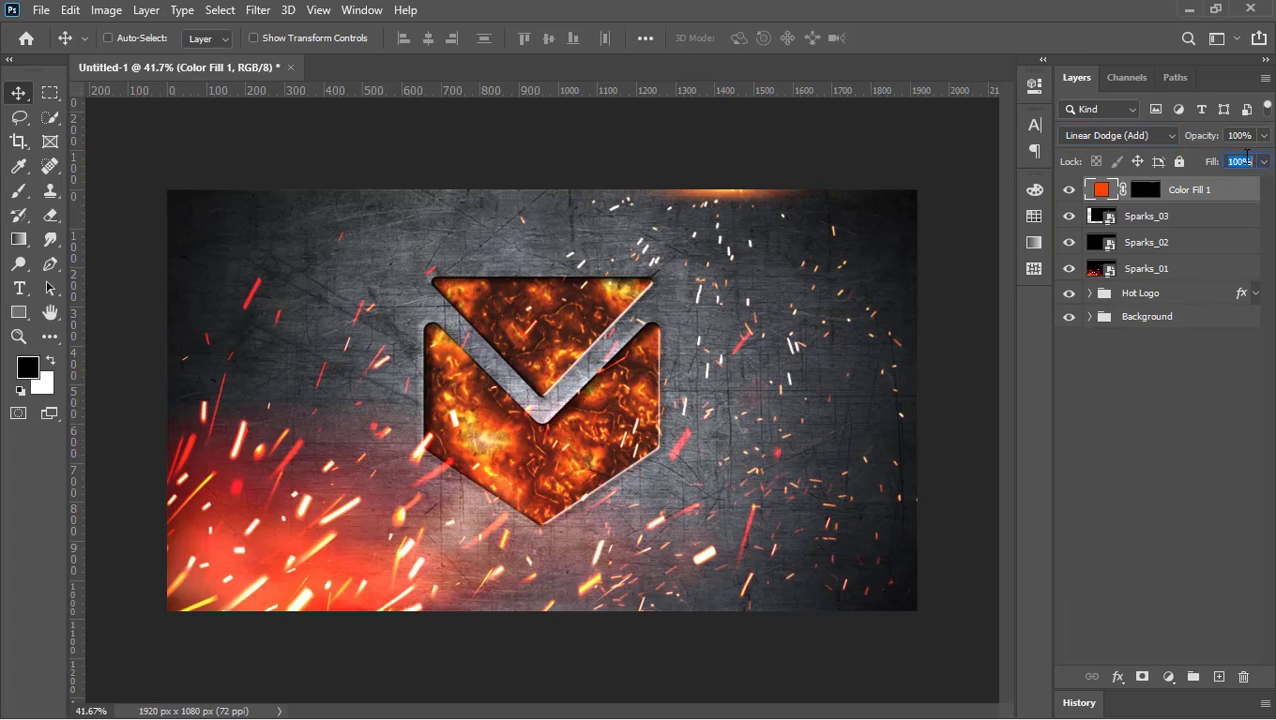
text(90)
key(Return)
click(690, 420)
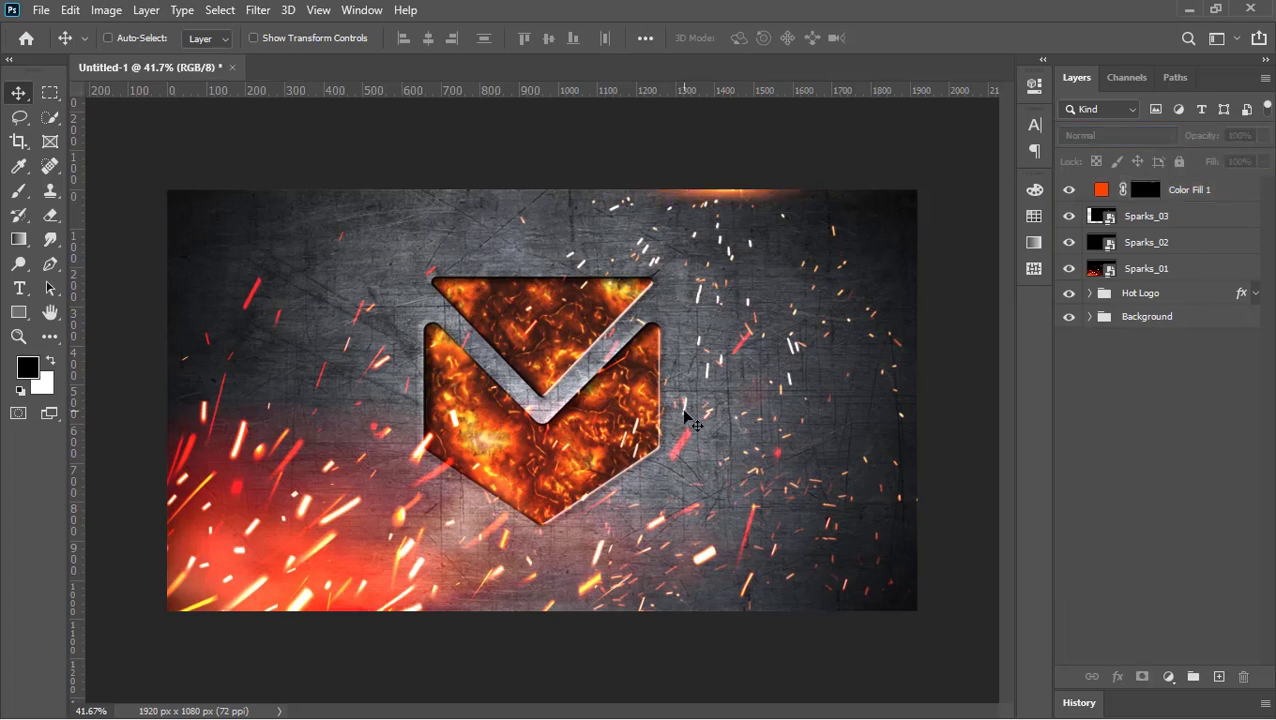
Open the Logo smart object and place the Apple Logo image, scaled to fit the canvas
click(1090, 293)
double_click(1120, 346)
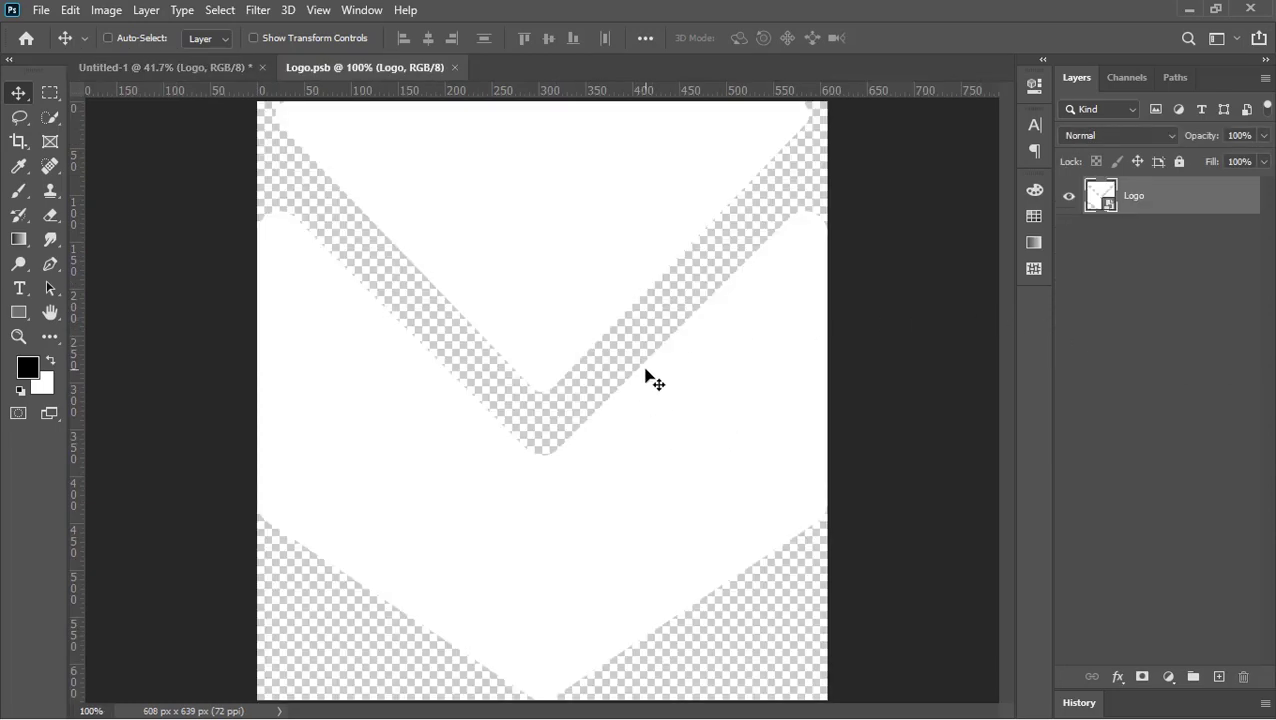
scroll(645, 378, down, 2)
key(alt+Tab)
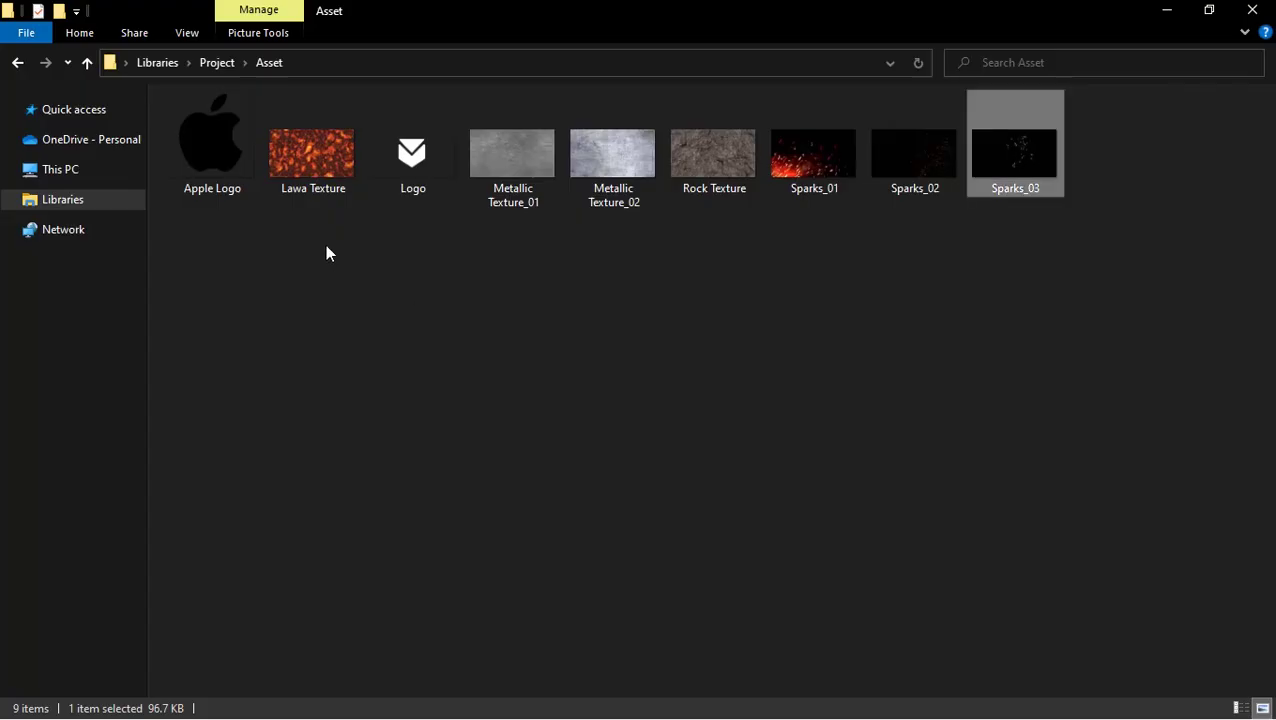
drag(226, 178, 599, 393)
key(alt+Tab)
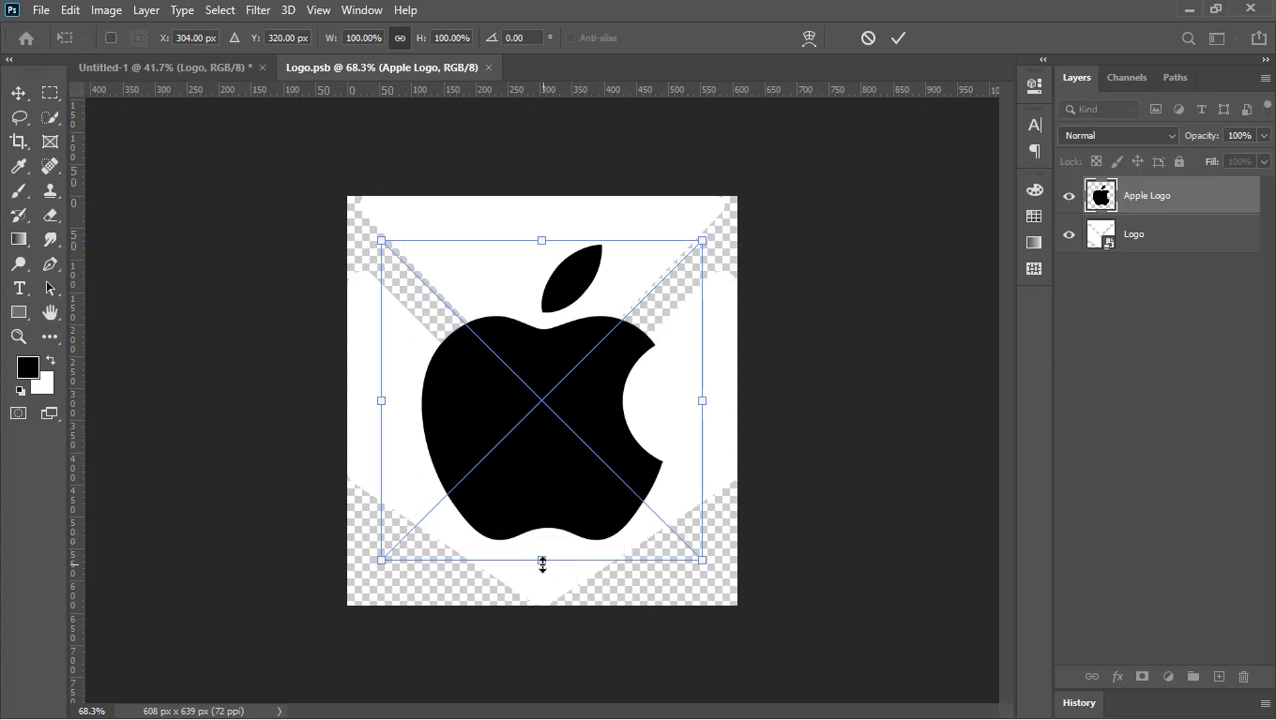
drag(541, 560, 541, 604)
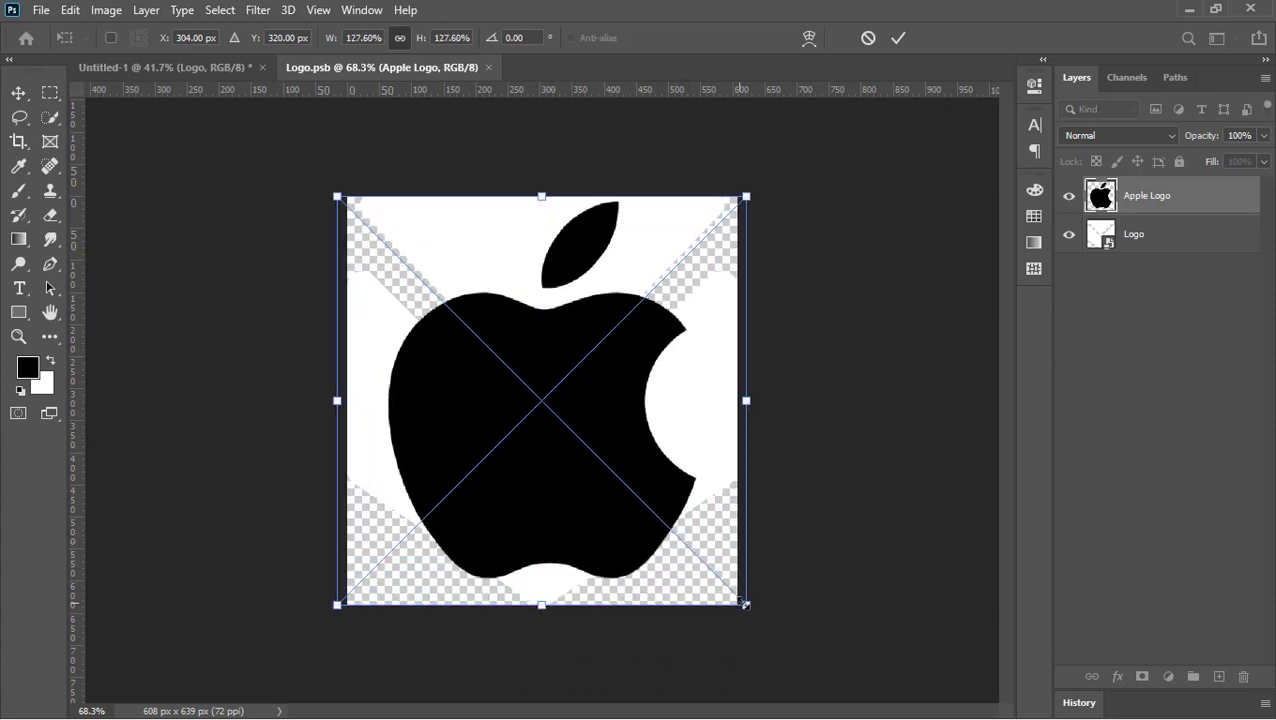
drag(745, 604, 740, 600)
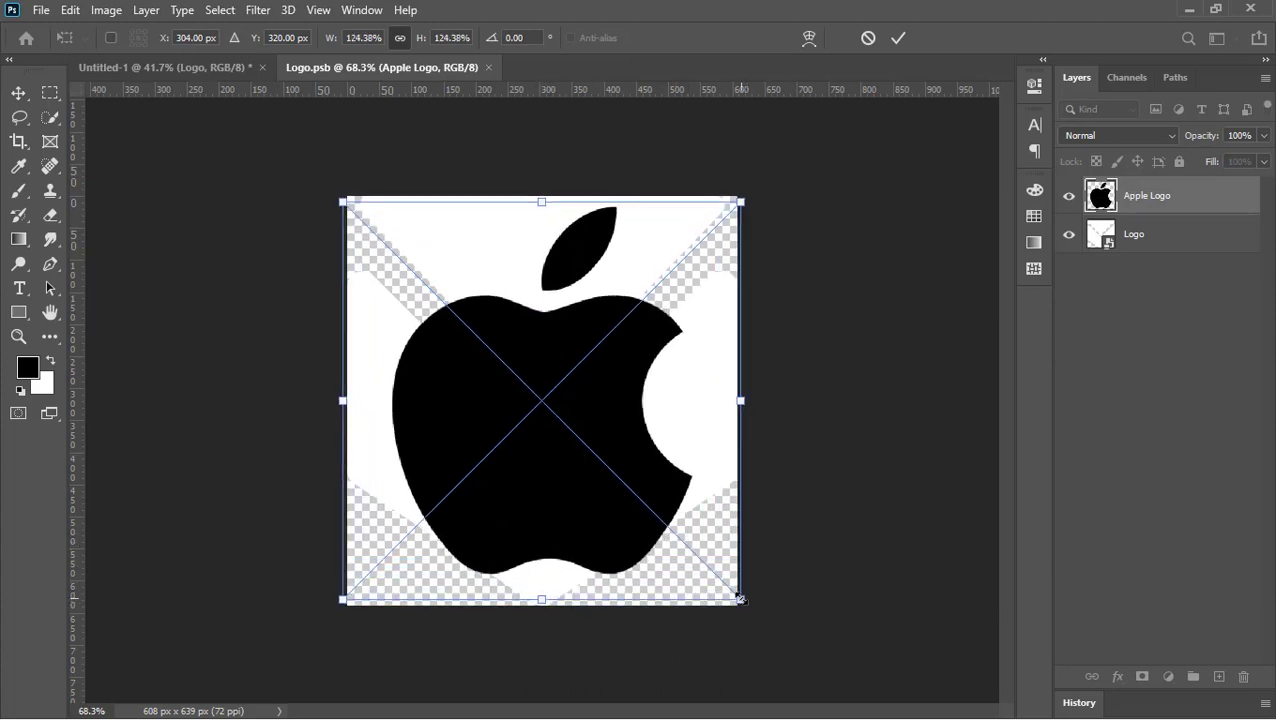
click(896, 46)
Delete the old chevron Logo layer, then close the smart object and save changes
click(1137, 238)
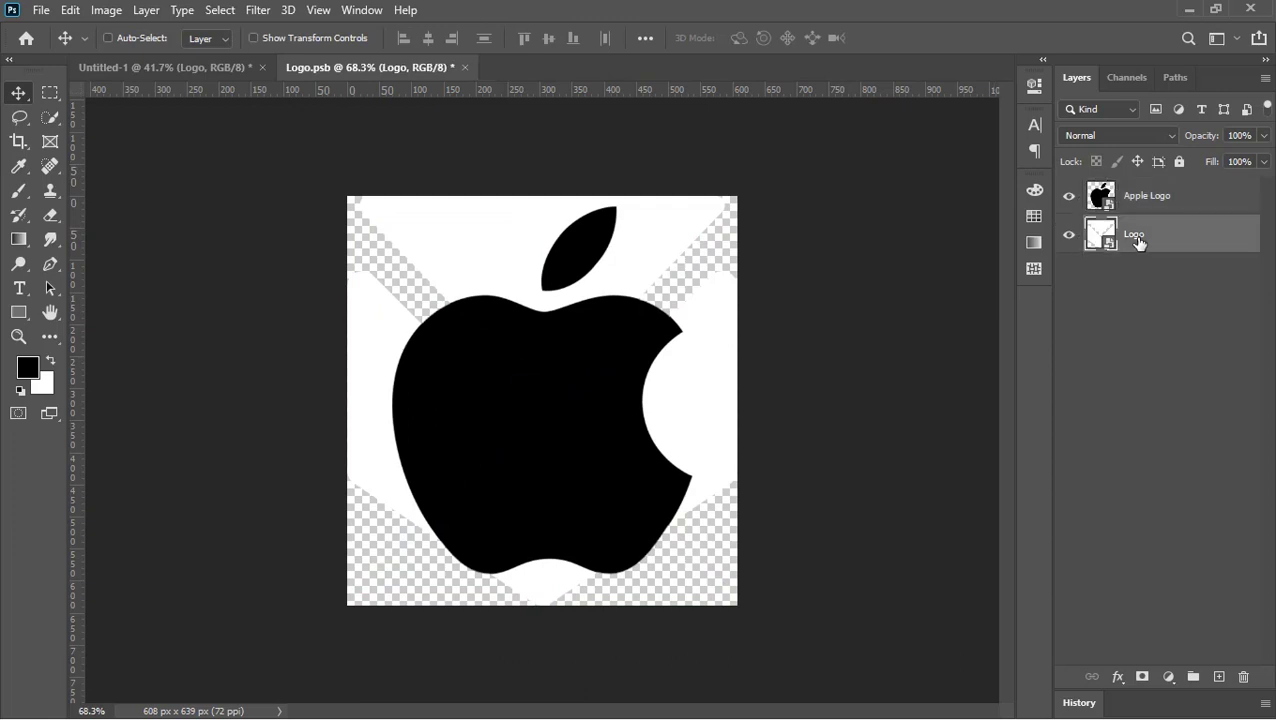
key(Delete)
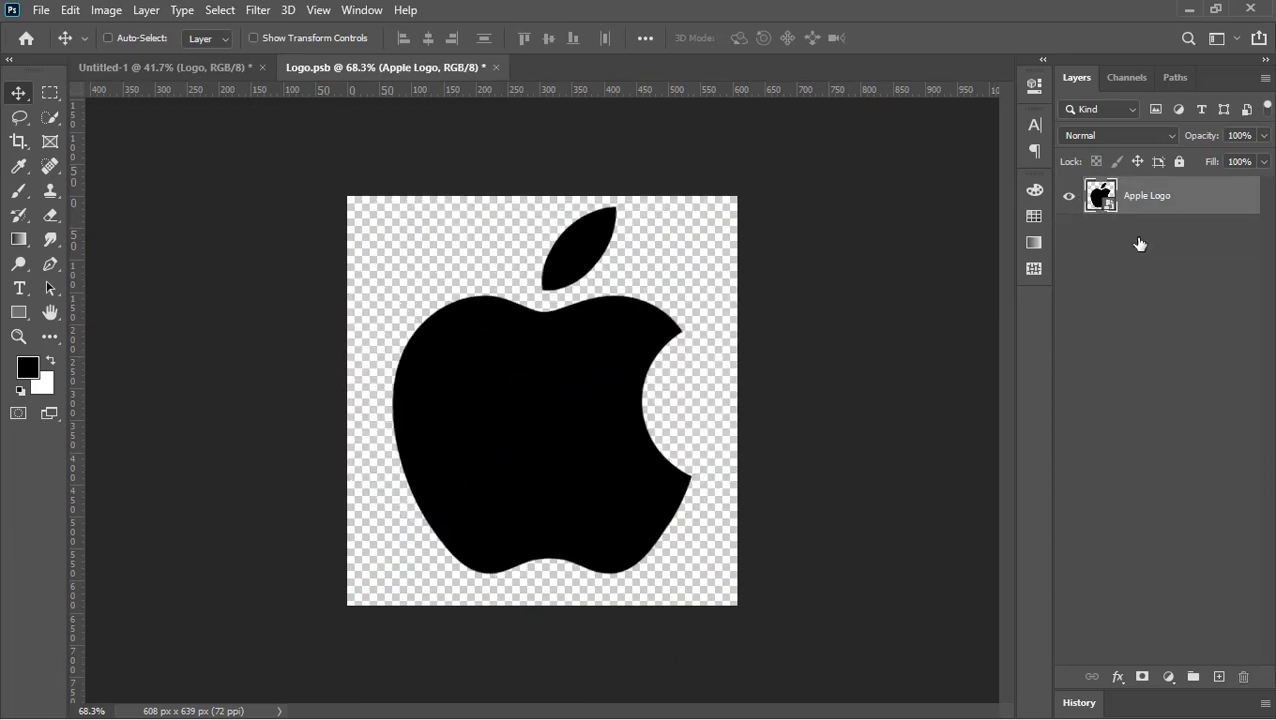
click(495, 67)
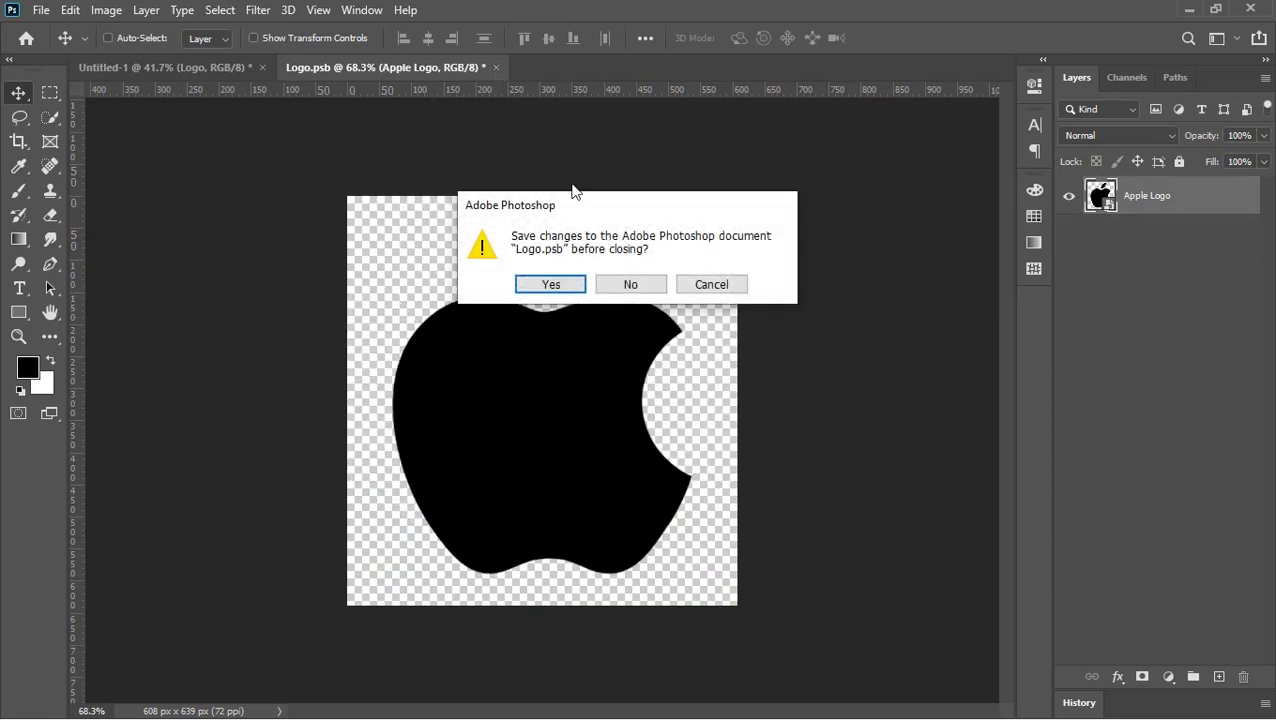
click(550, 285)
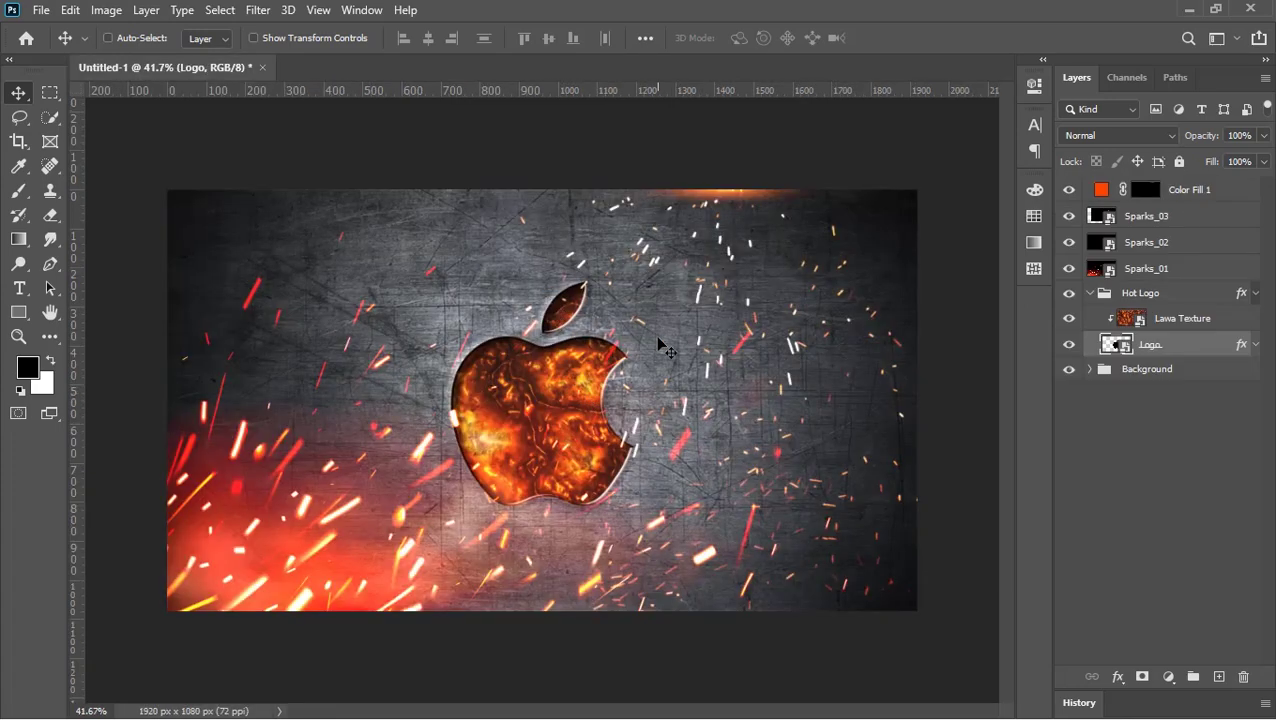